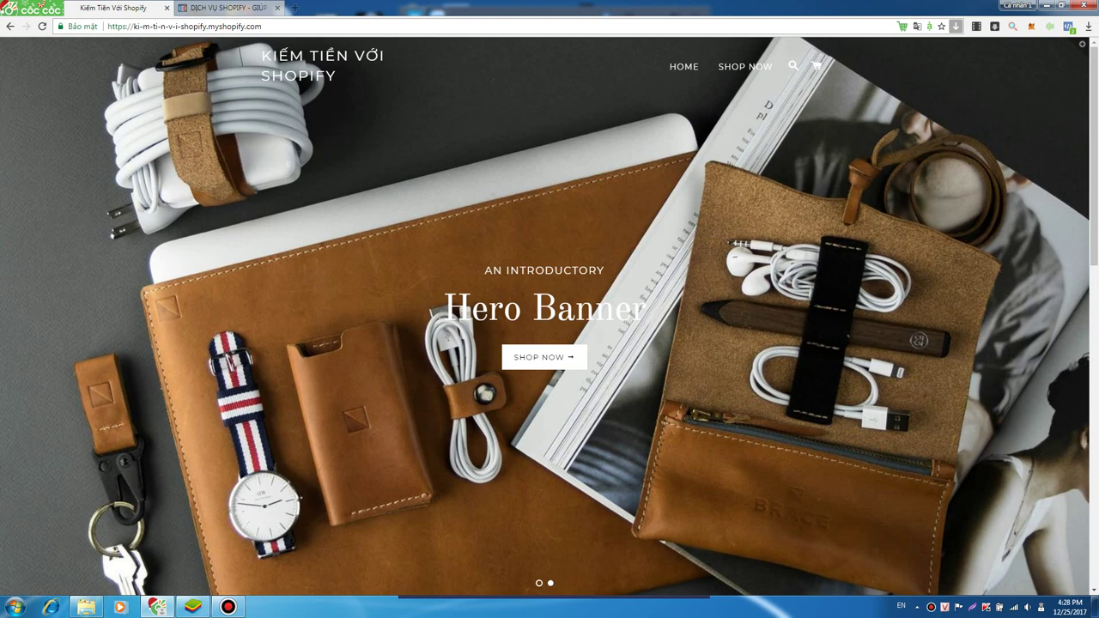
{"action": "scroll", "coordinate": [549, 318], "scroll_direction": "down", "scroll_amount": 10}
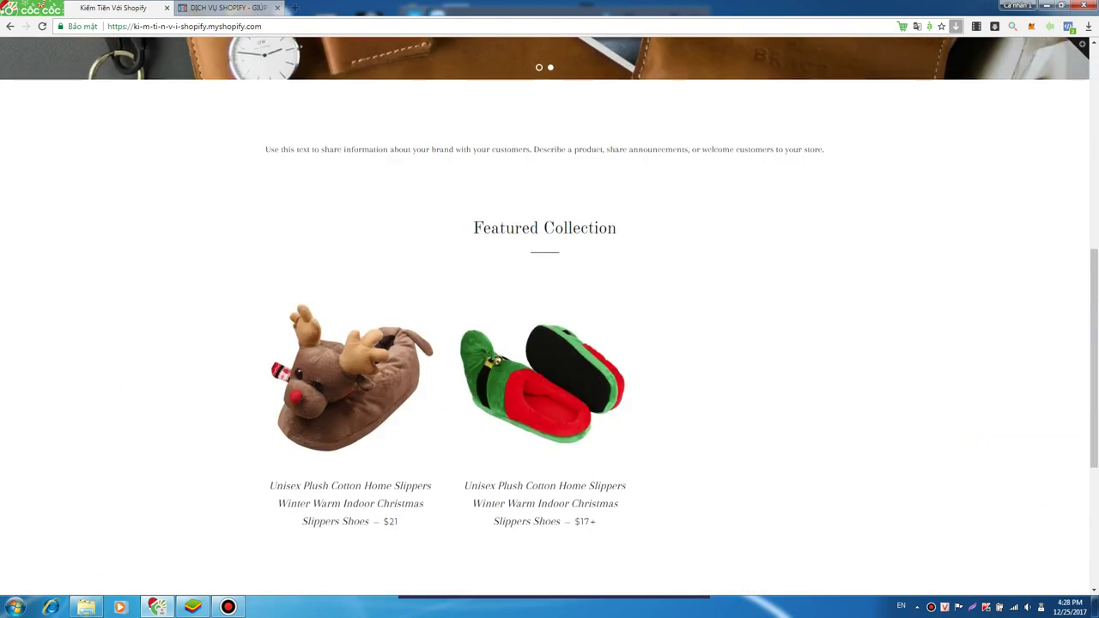
{"action": "scroll", "coordinate": [549, 318], "scroll_direction": "up", "scroll_amount": 3}
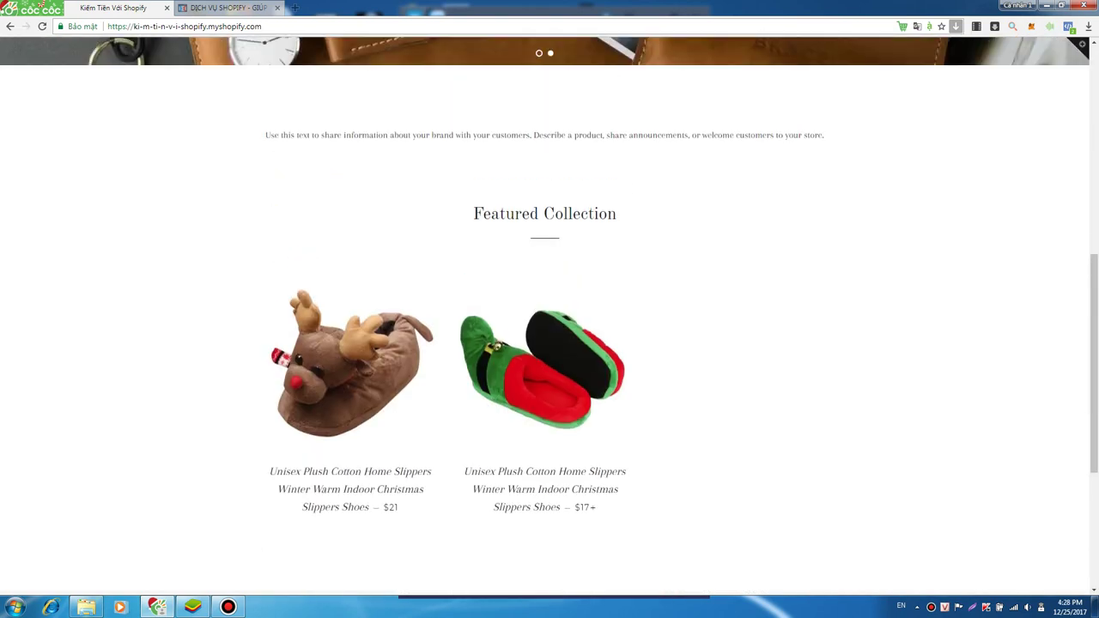
{"action": "scroll", "coordinate": [549, 317], "scroll_direction": "up", "scroll_amount": 6}
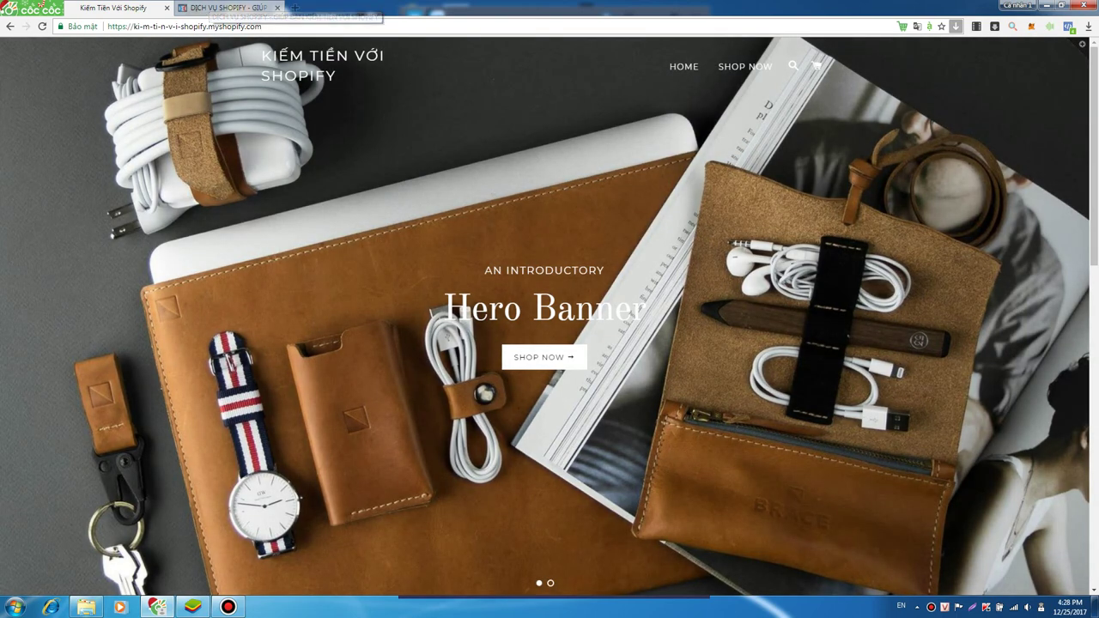
{"action": "left_click", "coordinate": [257, 26]}
{"action": "left_click", "coordinate": [261, 25]}
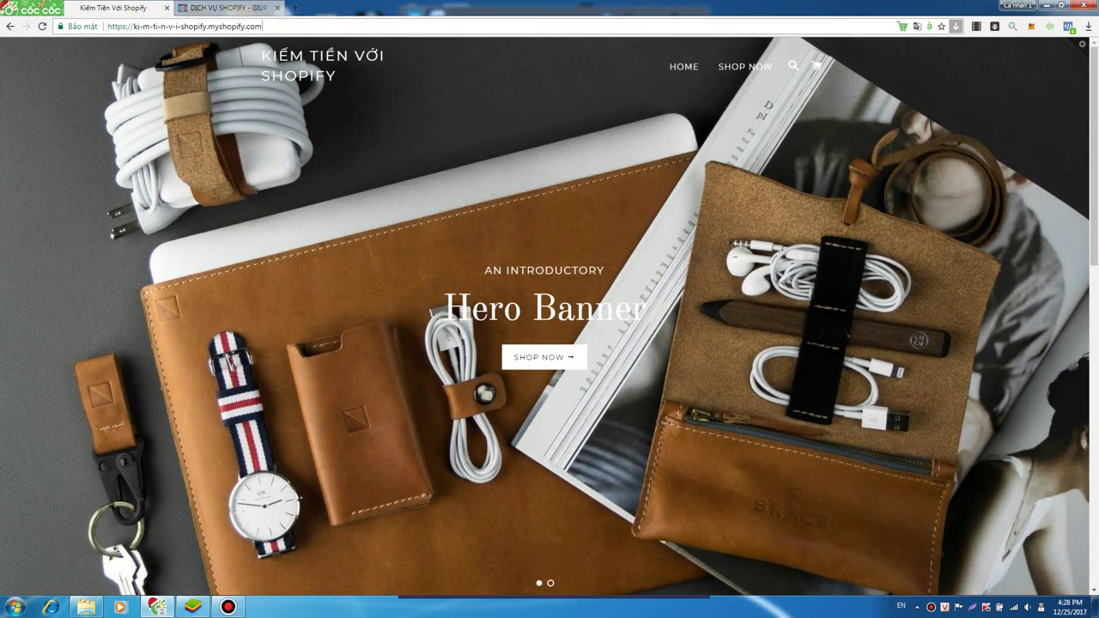
{"action": "scroll", "coordinate": [549, 317], "scroll_direction": "down", "scroll_amount": 10}
{"action": "scroll", "coordinate": [549, 317], "scroll_direction": "up", "scroll_amount": 9}
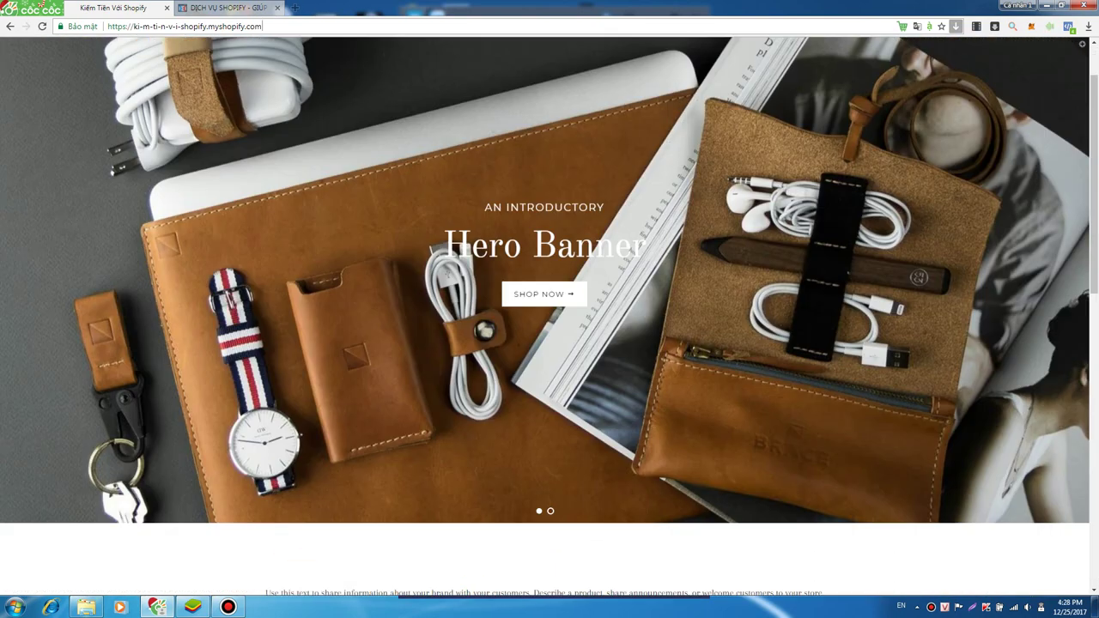
{"action": "scroll", "coordinate": [549, 317], "scroll_direction": "up", "scroll_amount": 1}
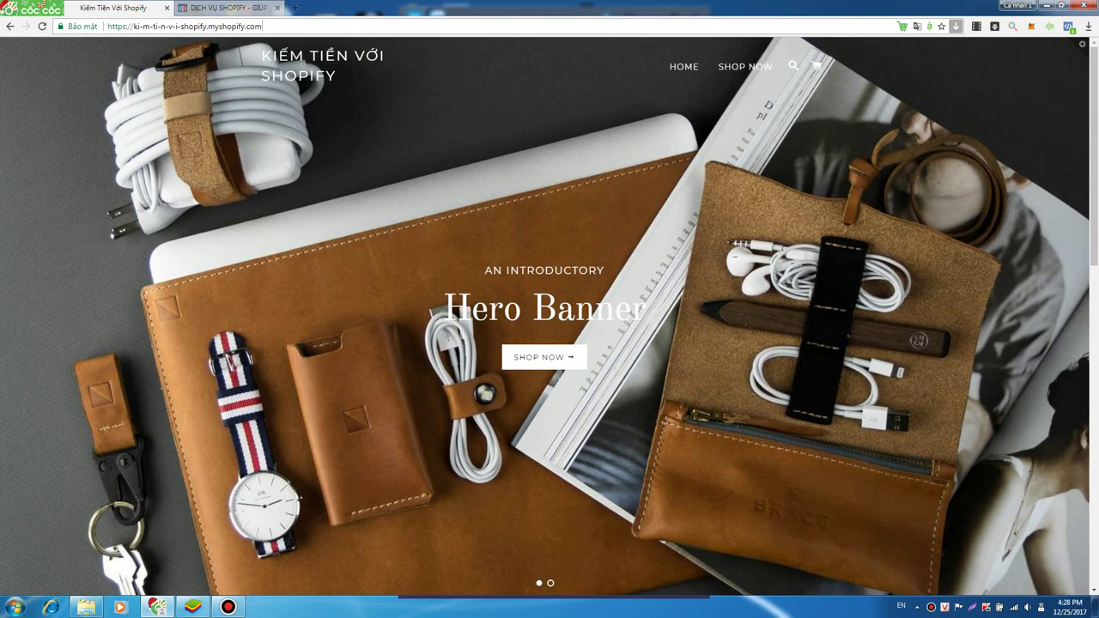
{"action": "scroll", "coordinate": [549, 318], "scroll_direction": "down", "scroll_amount": 3}
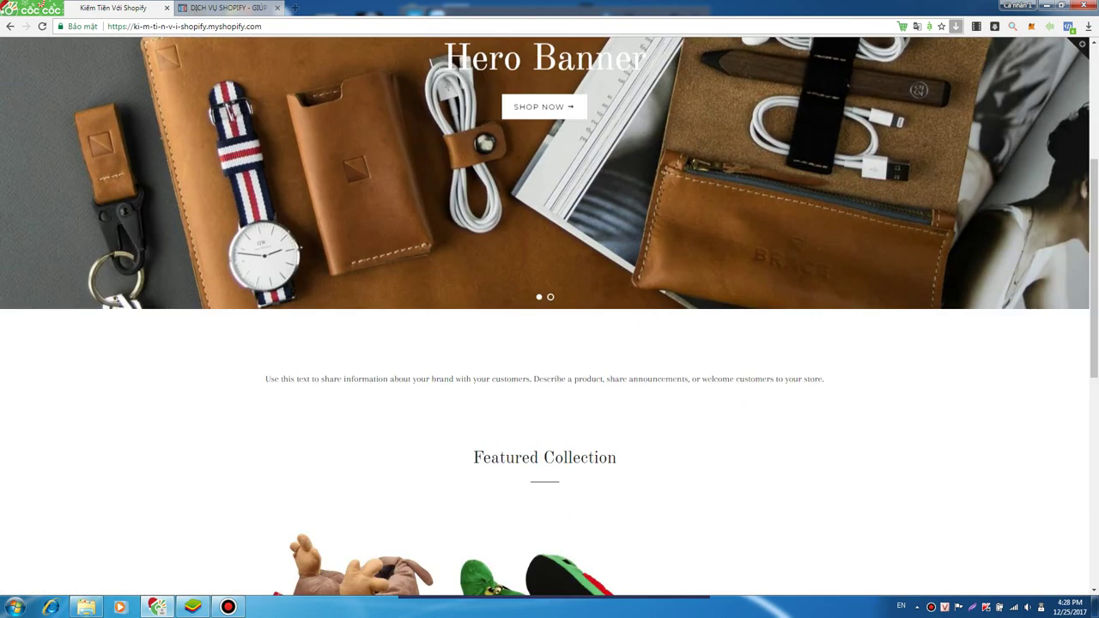
{"action": "scroll", "coordinate": [550, 318], "scroll_direction": "up", "scroll_amount": 3}
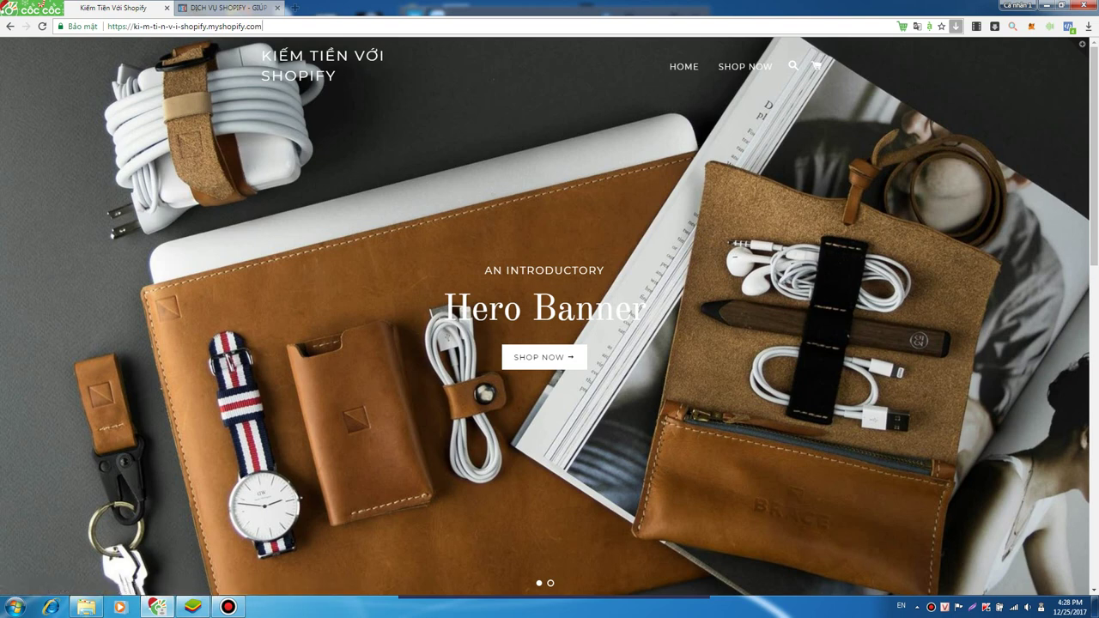
- Load the store admin at /admin/, glance at Orders and Home, then go to Products
{"action": "type", "text": "/admin/"}
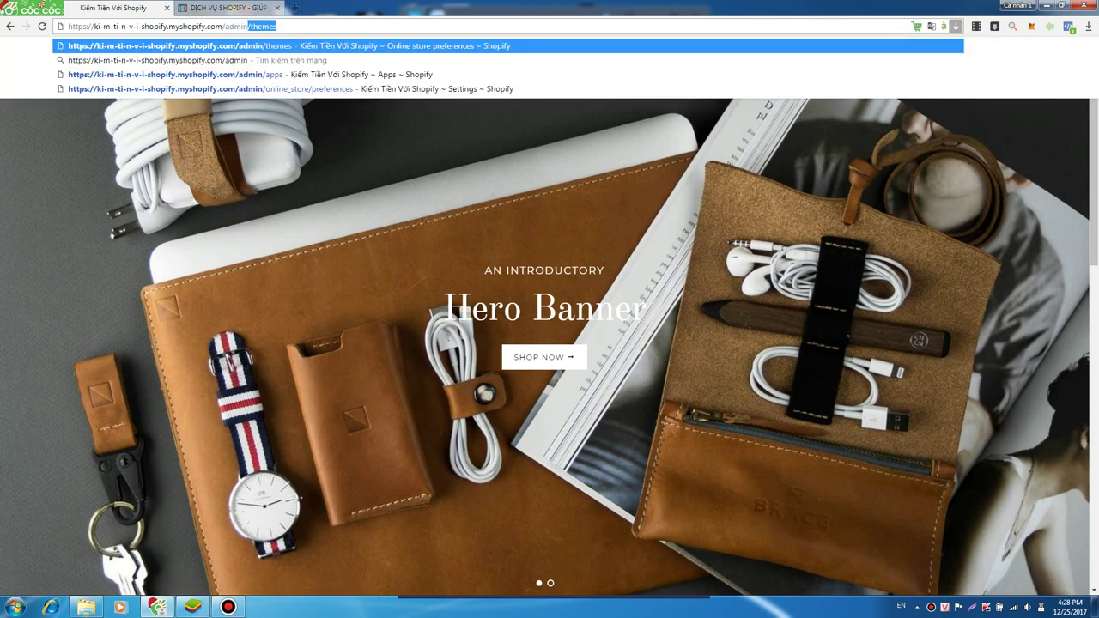
{"action": "key", "text": "BackSpace"}
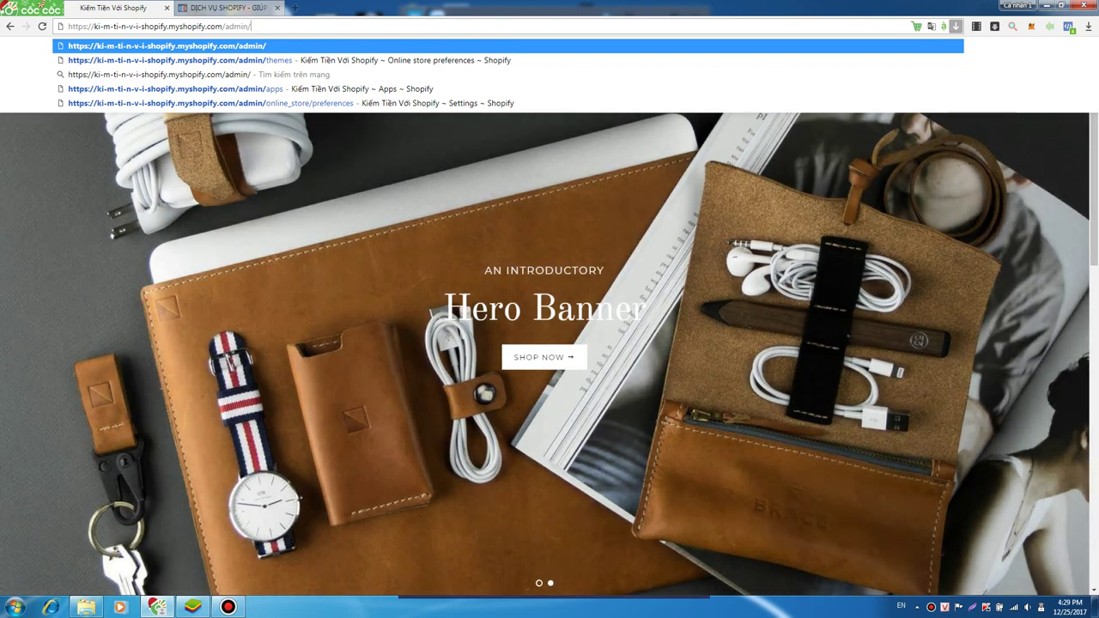
{"action": "key", "text": "Return"}
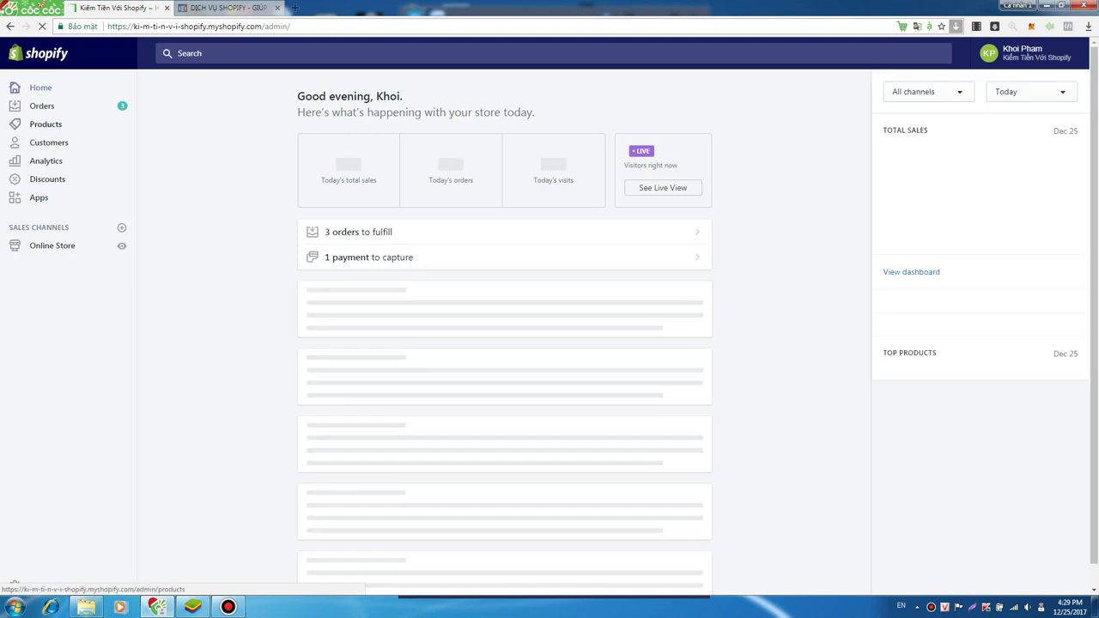
{"action": "left_click", "coordinate": [41, 106]}
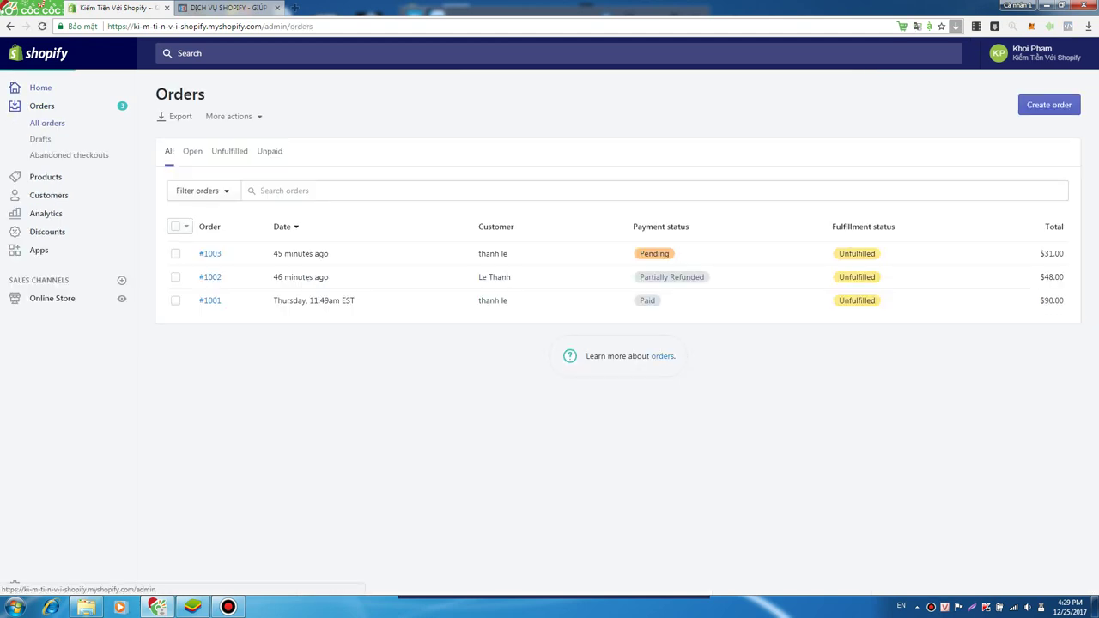
{"action": "left_click", "coordinate": [41, 87]}
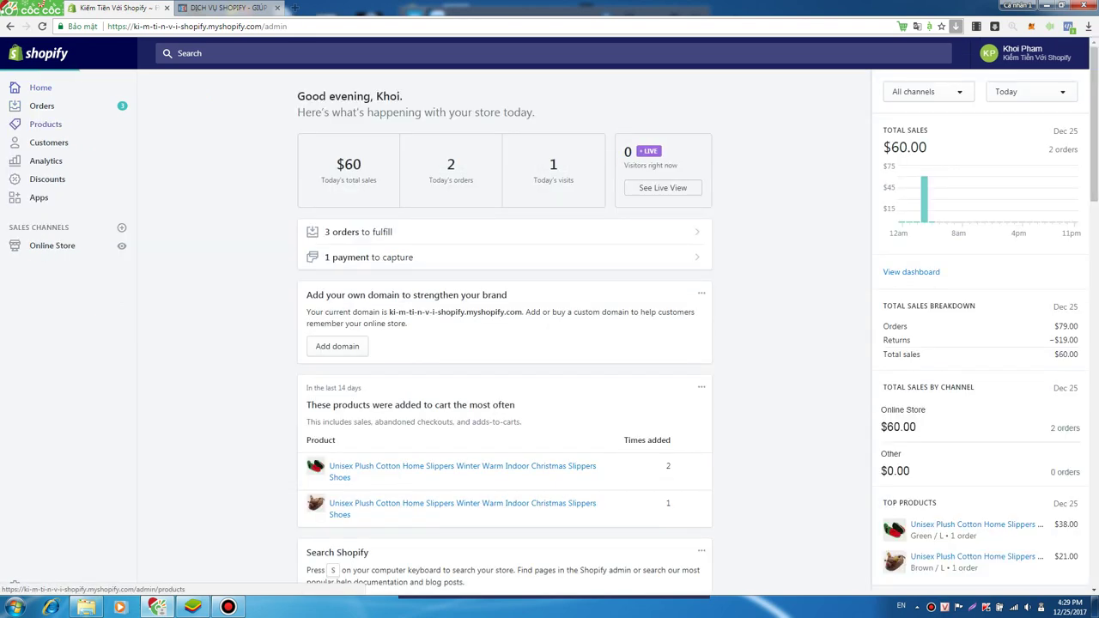
{"action": "left_click", "coordinate": [46, 123]}
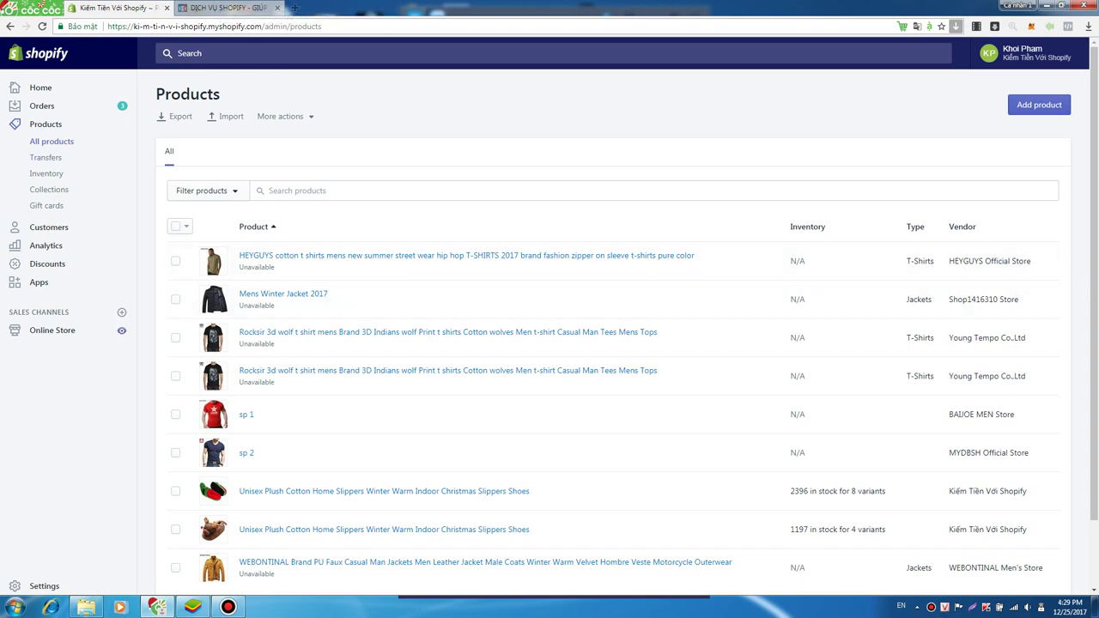
- Preview the 'Kiếm Tiền Với Shopify' storefront in a new tab, scroll through it, and return to admin
{"action": "left_click", "coordinate": [121, 330]}
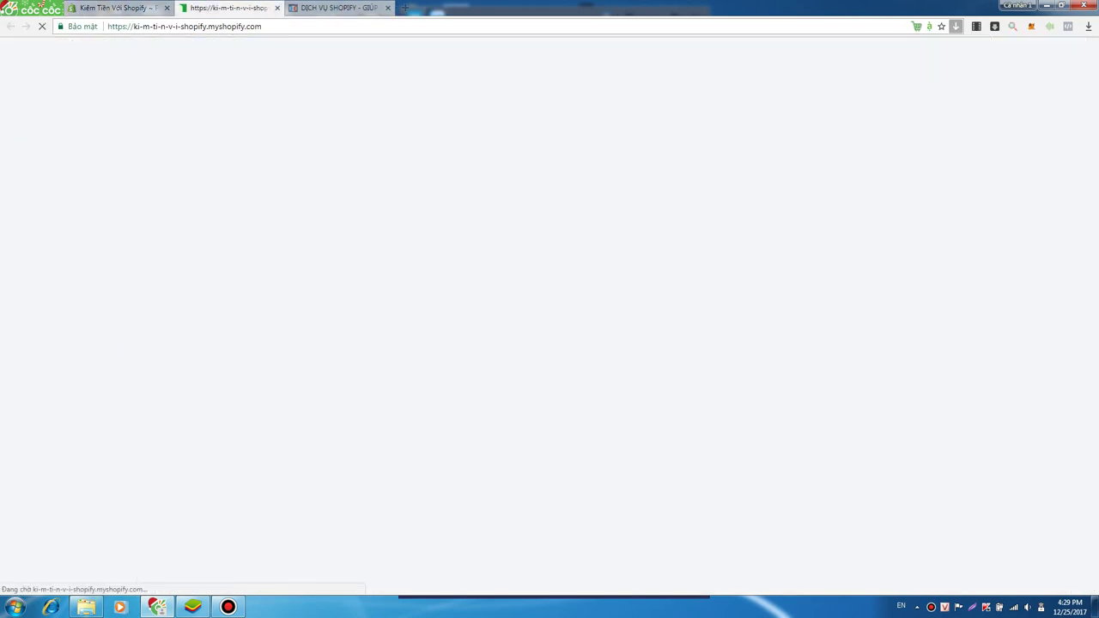
{"action": "scroll", "coordinate": [549, 318], "scroll_direction": "down", "scroll_amount": 8}
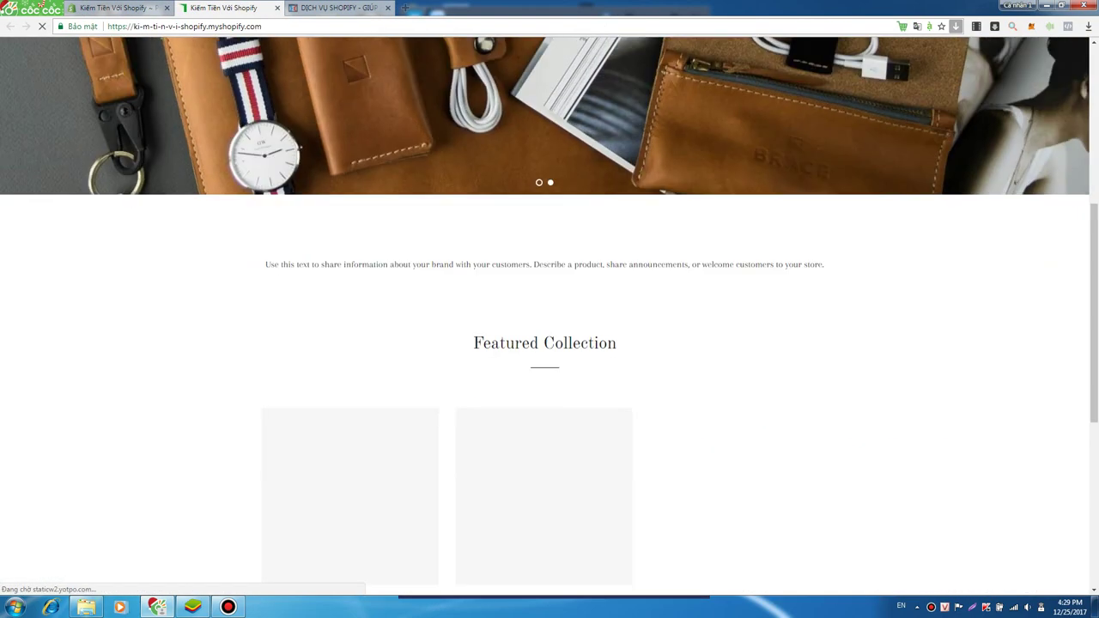
{"action": "scroll", "coordinate": [549, 318], "scroll_direction": "up", "scroll_amount": 8}
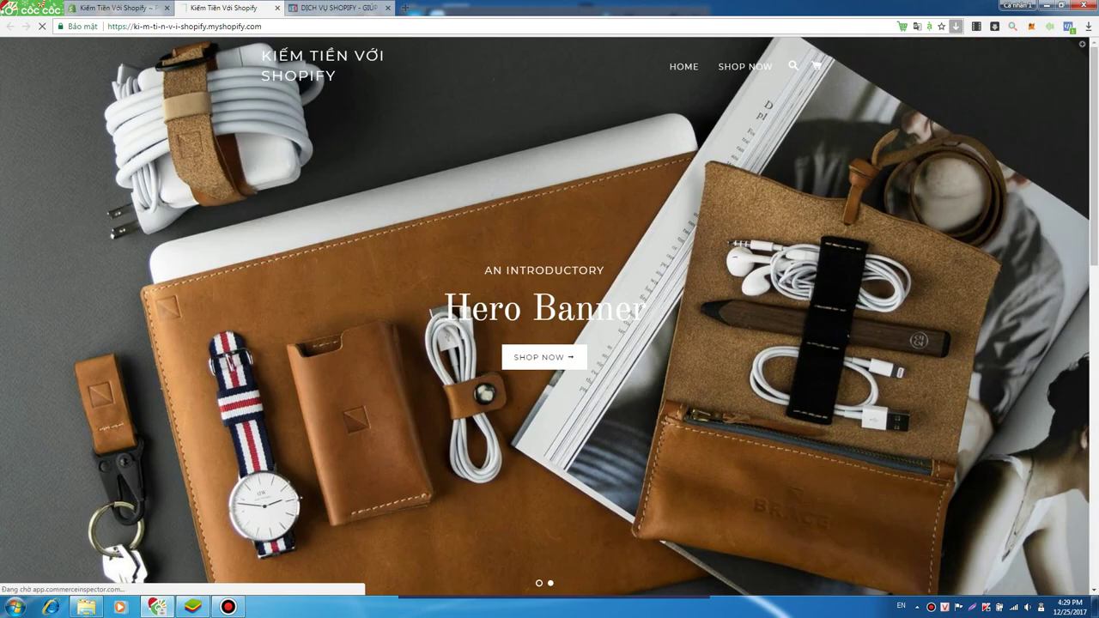
{"action": "scroll", "coordinate": [550, 317], "scroll_direction": "down", "scroll_amount": 8}
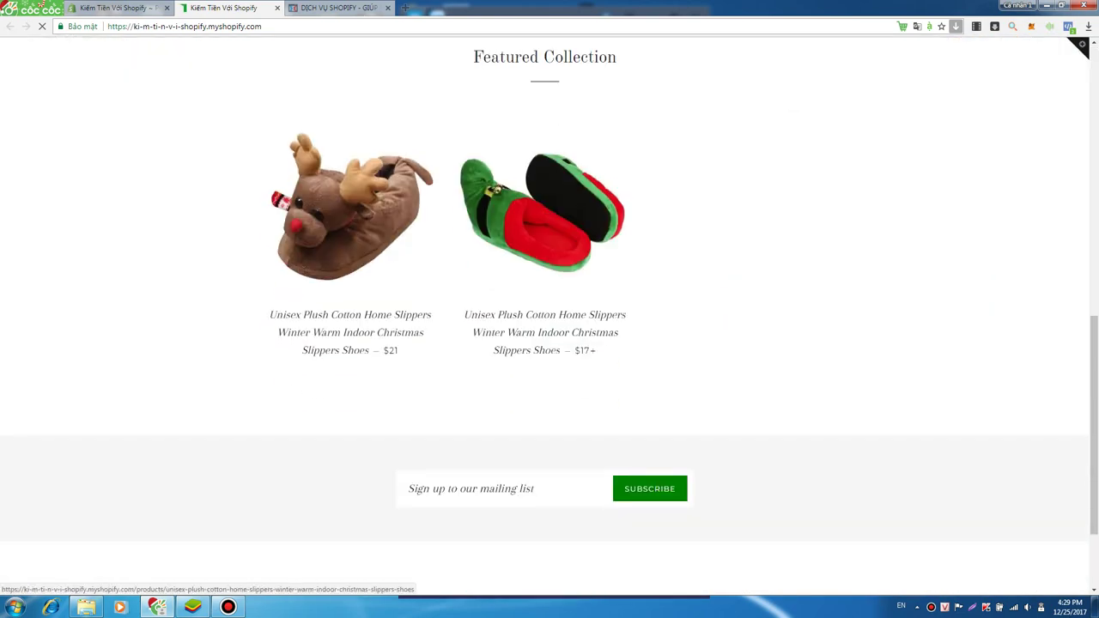
{"action": "scroll", "coordinate": [549, 317], "scroll_direction": "down", "scroll_amount": 2}
{"action": "scroll", "coordinate": [549, 318], "scroll_direction": "up", "scroll_amount": 10}
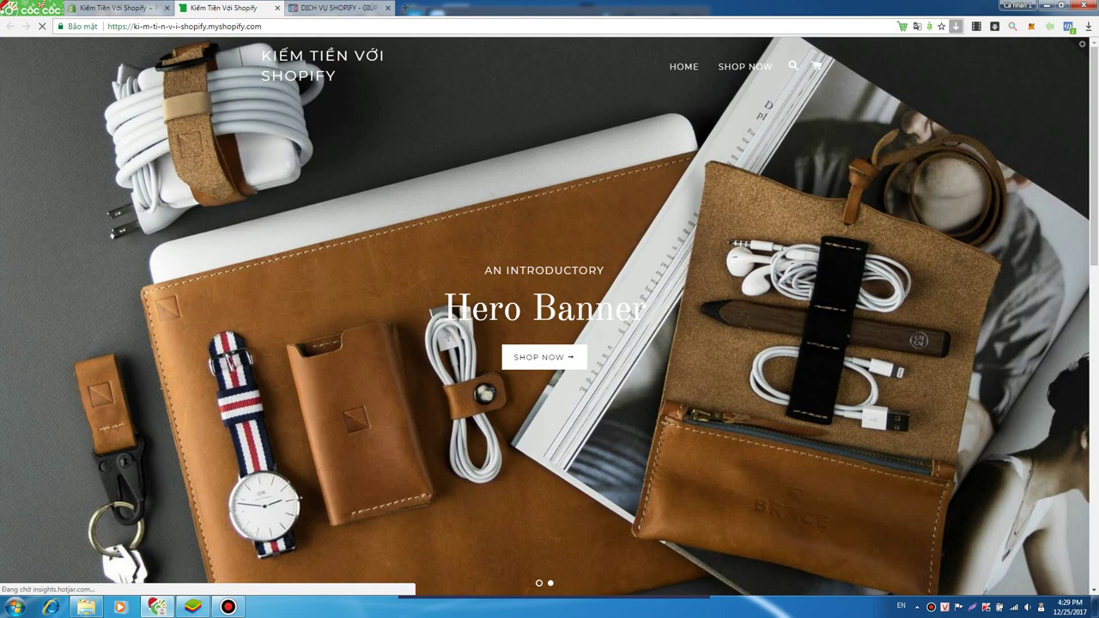
{"action": "scroll", "coordinate": [549, 318], "scroll_direction": "down", "scroll_amount": 3}
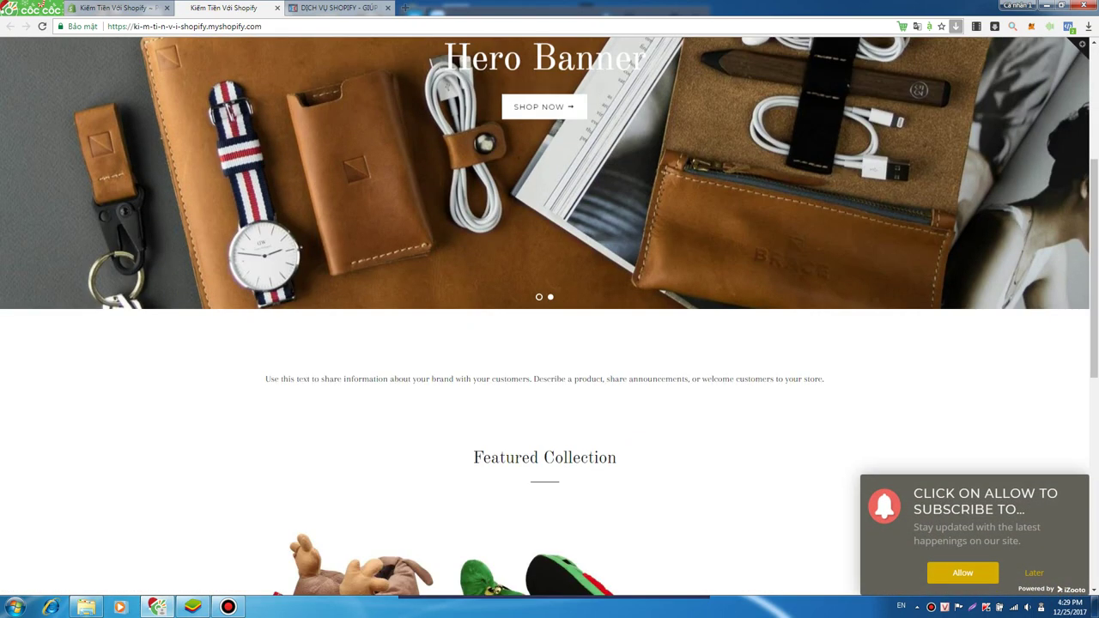
{"action": "scroll", "coordinate": [543, 266], "scroll_direction": "down", "scroll_amount": 4}
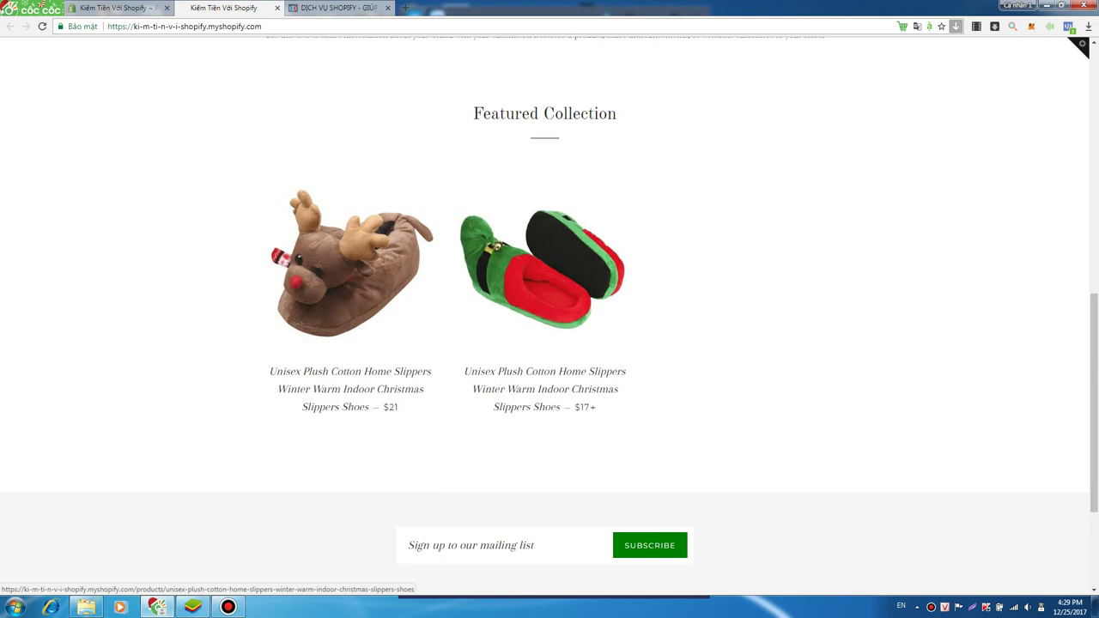
{"action": "scroll", "coordinate": [352, 266], "scroll_direction": "up", "scroll_amount": 8}
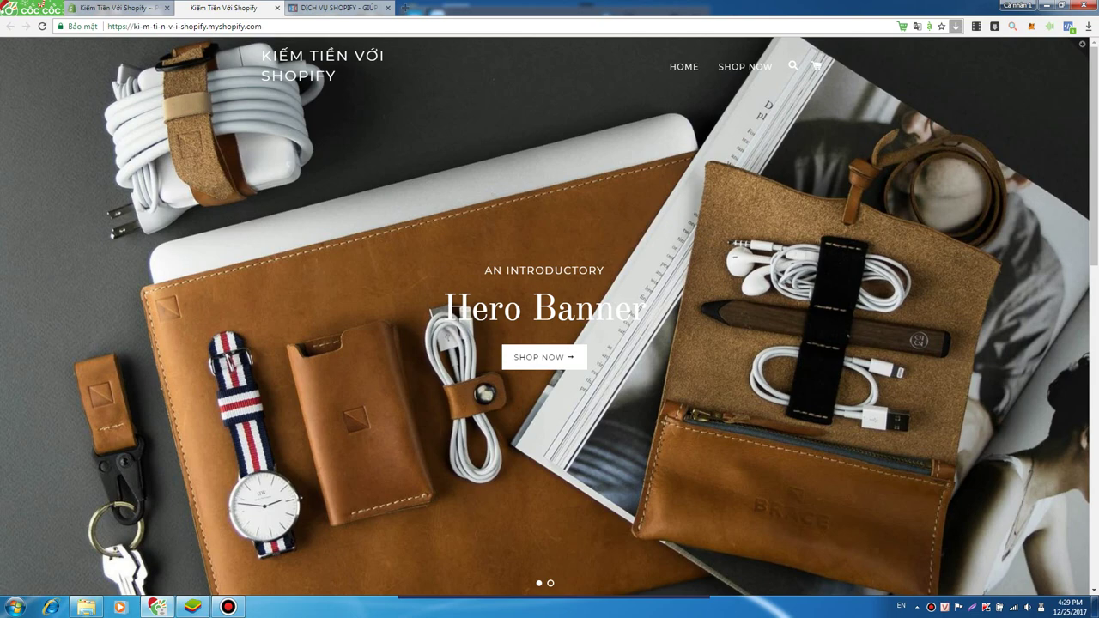
{"action": "scroll", "coordinate": [549, 343], "scroll_direction": "down", "scroll_amount": 8}
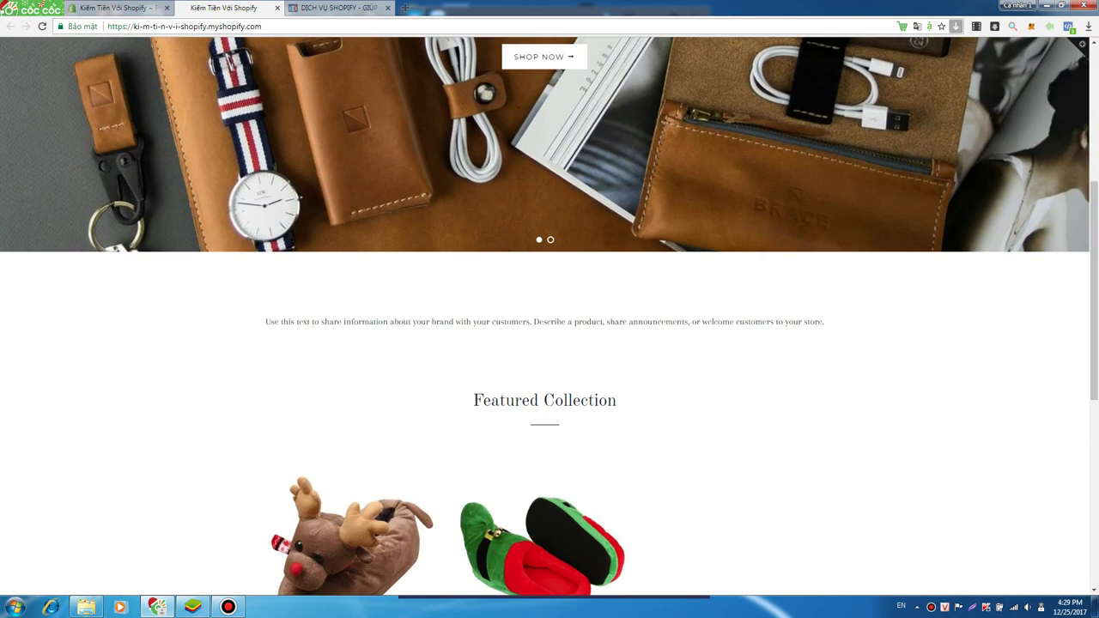
{"action": "scroll", "coordinate": [549, 343], "scroll_direction": "up", "scroll_amount": 3}
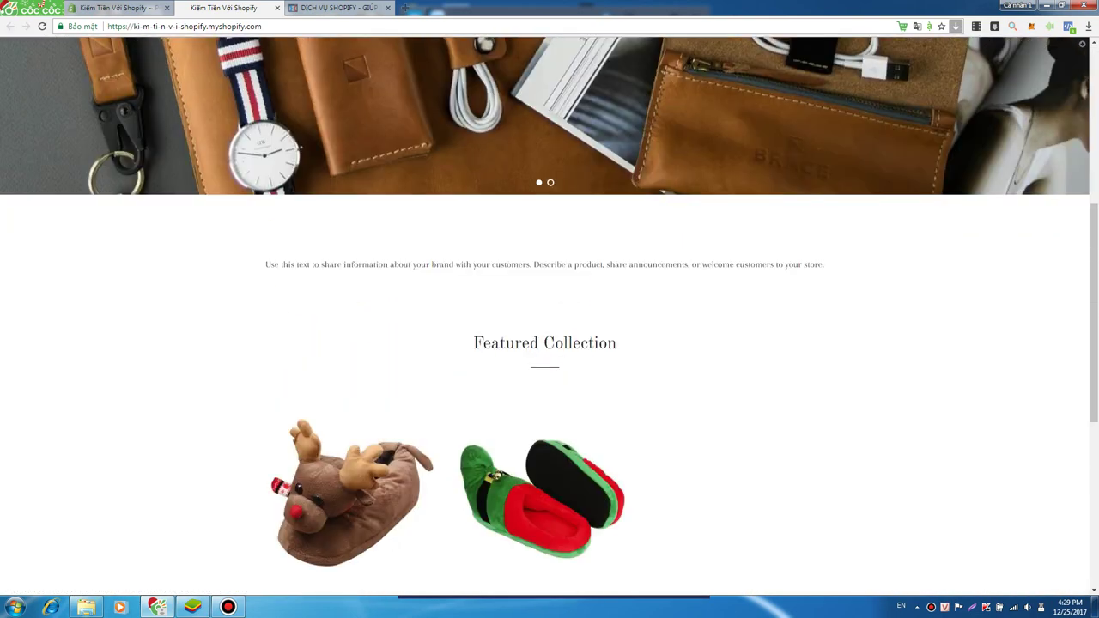
{"action": "scroll", "coordinate": [352, 490], "scroll_direction": "up", "scroll_amount": 3}
{"action": "scroll", "coordinate": [549, 317], "scroll_direction": "up", "scroll_amount": 2}
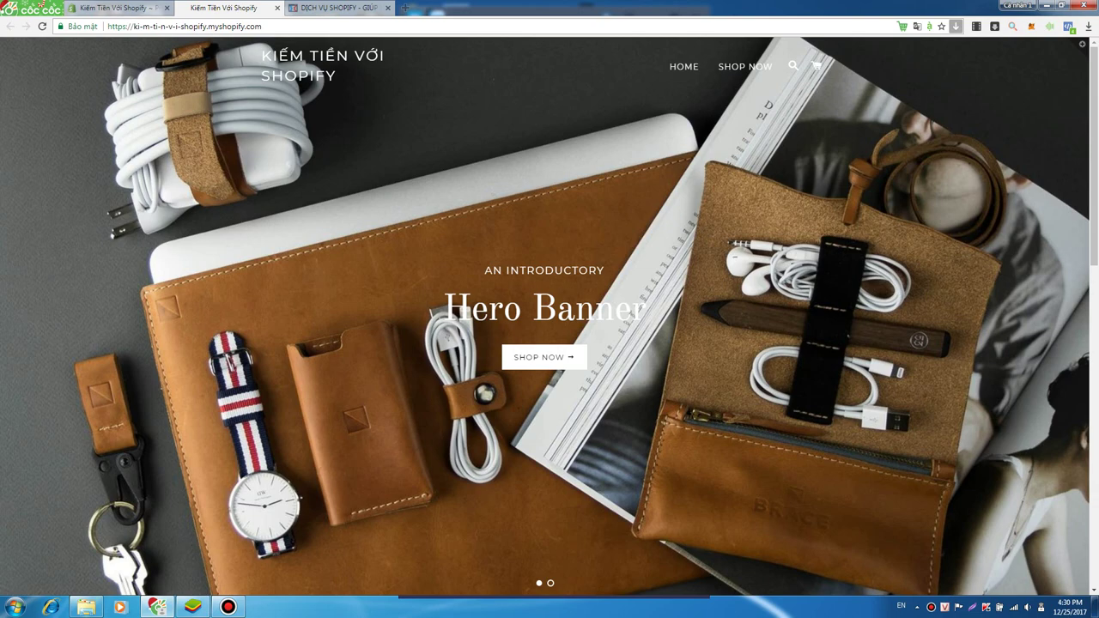
{"action": "key", "text": "ctrl+shift+Tab"}
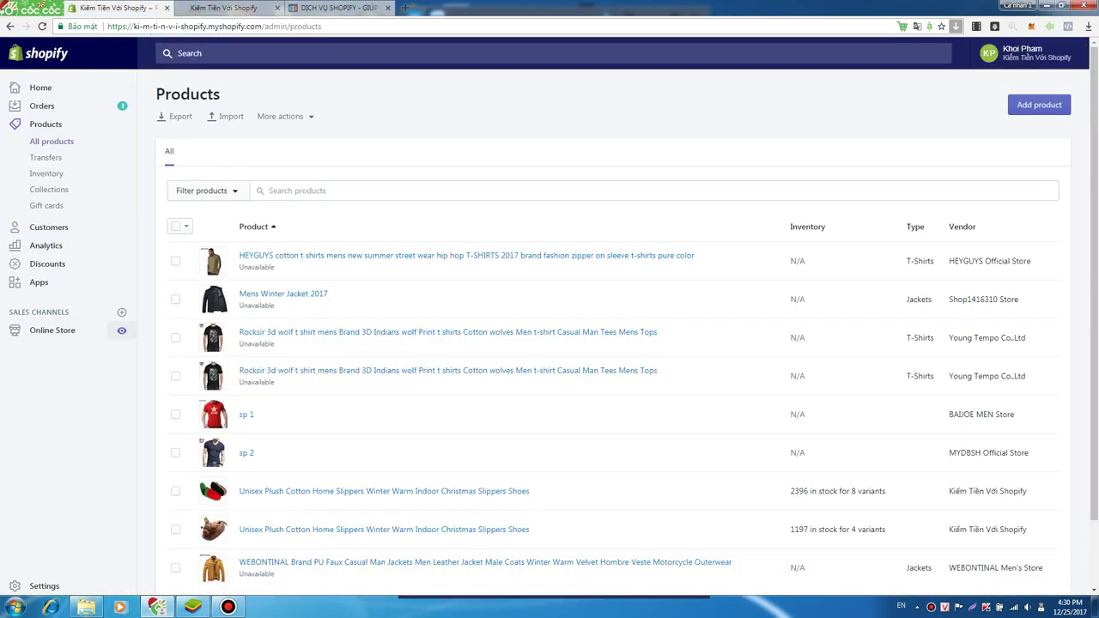
- After a quick look at the storefront tab, go to Settings and open Payments
{"action": "key", "text": "ctrl+Tab"}
{"action": "scroll", "coordinate": [549, 317], "scroll_direction": "down", "scroll_amount": 5}
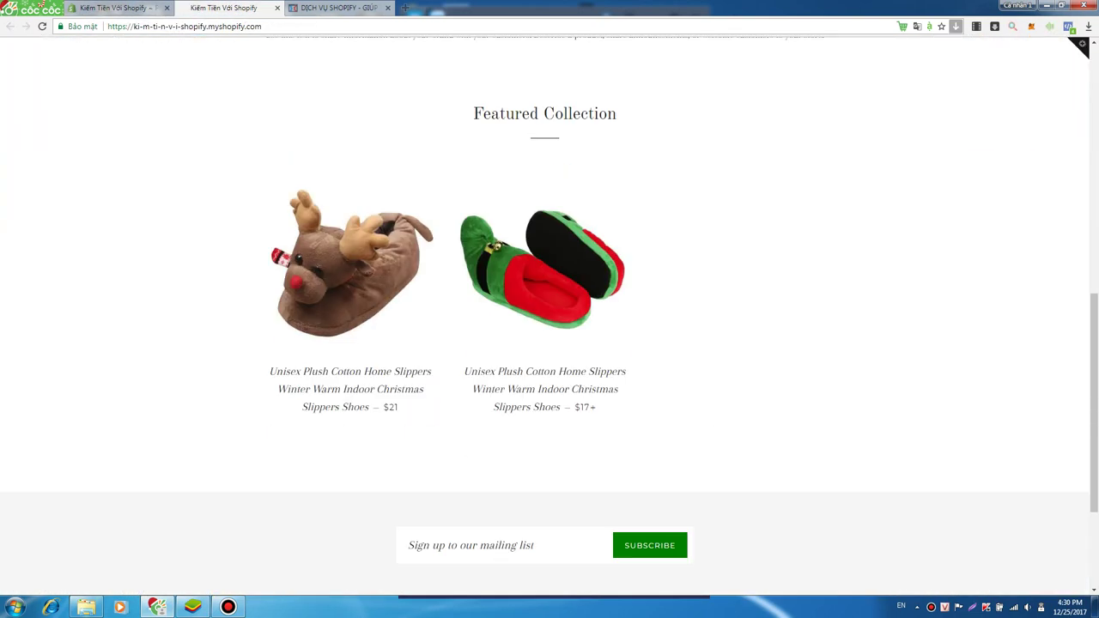
{"action": "key", "text": "ctrl+shift+Tab"}
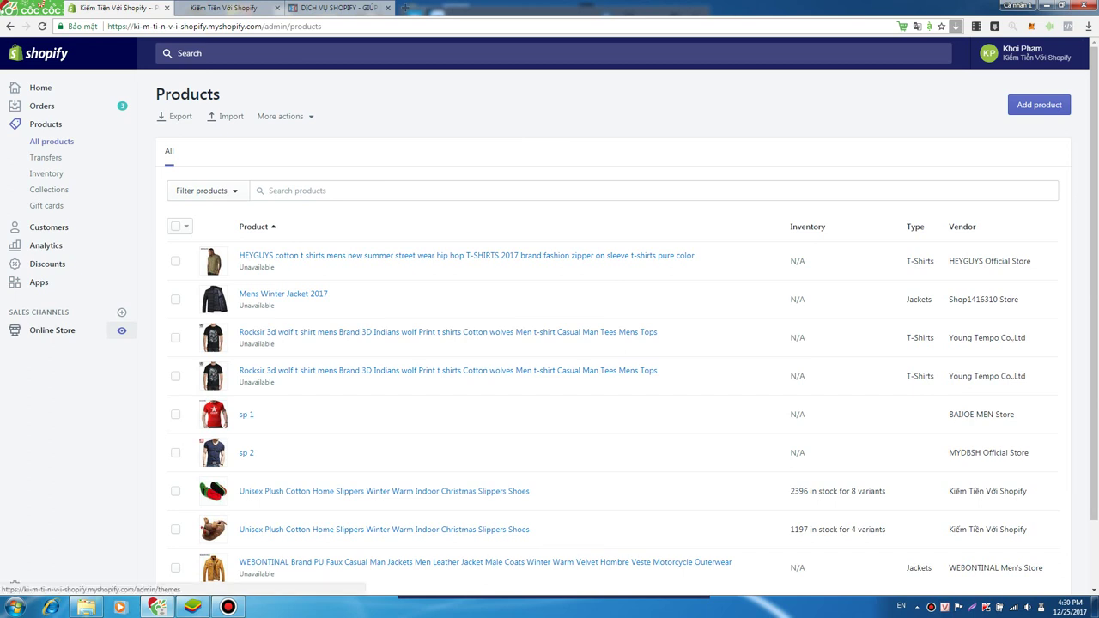
{"action": "scroll", "coordinate": [601, 344], "scroll_direction": "down", "scroll_amount": 2}
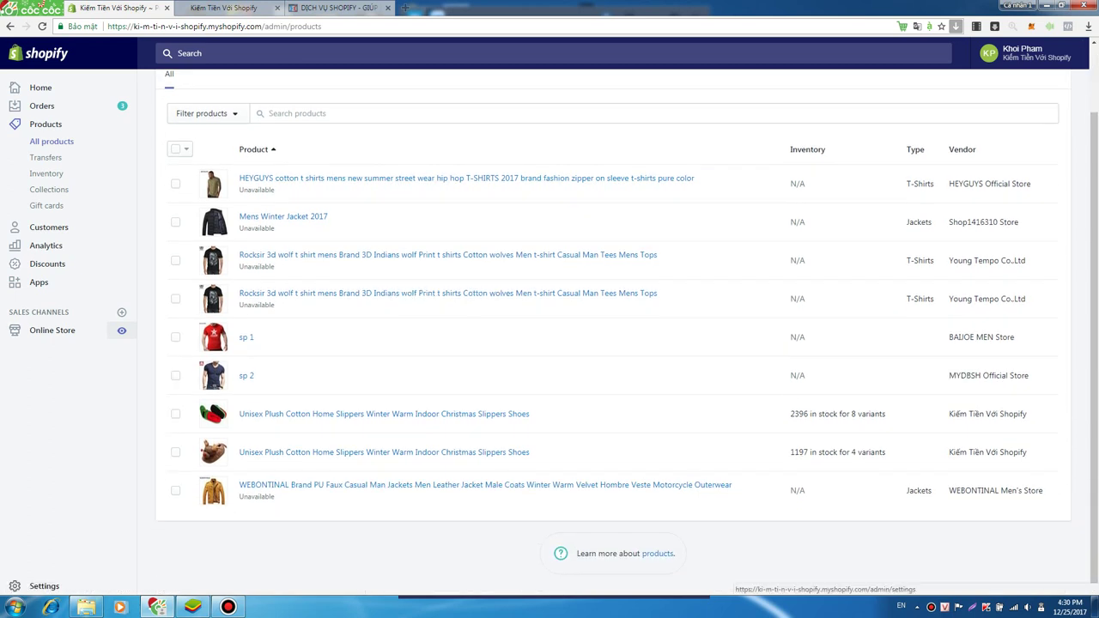
{"action": "left_click", "coordinate": [39, 586]}
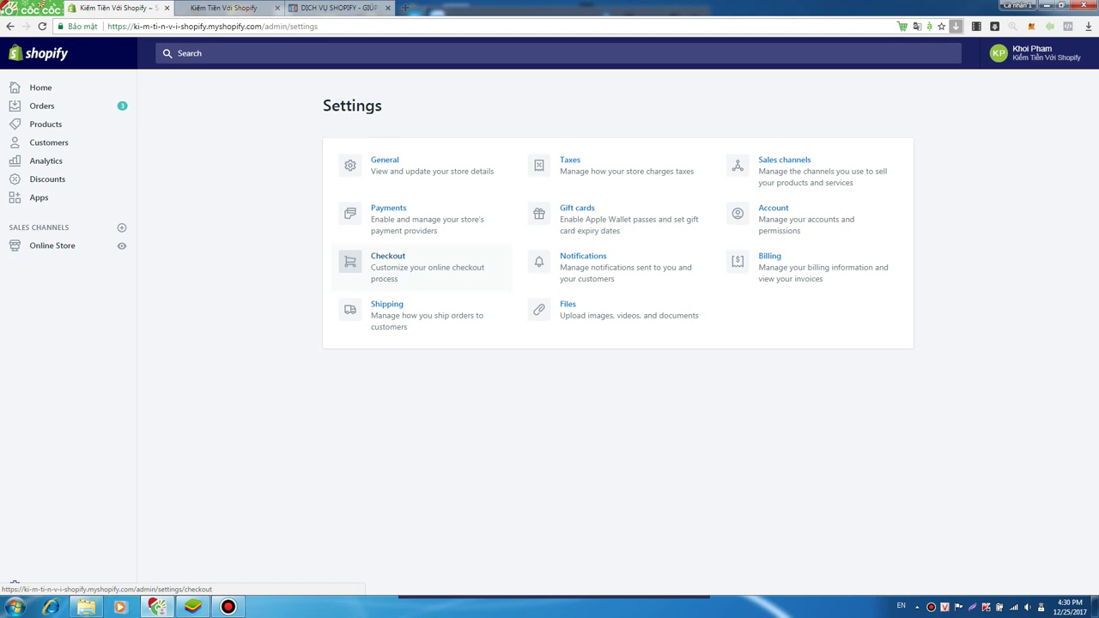
{"action": "left_click", "coordinate": [388, 208]}
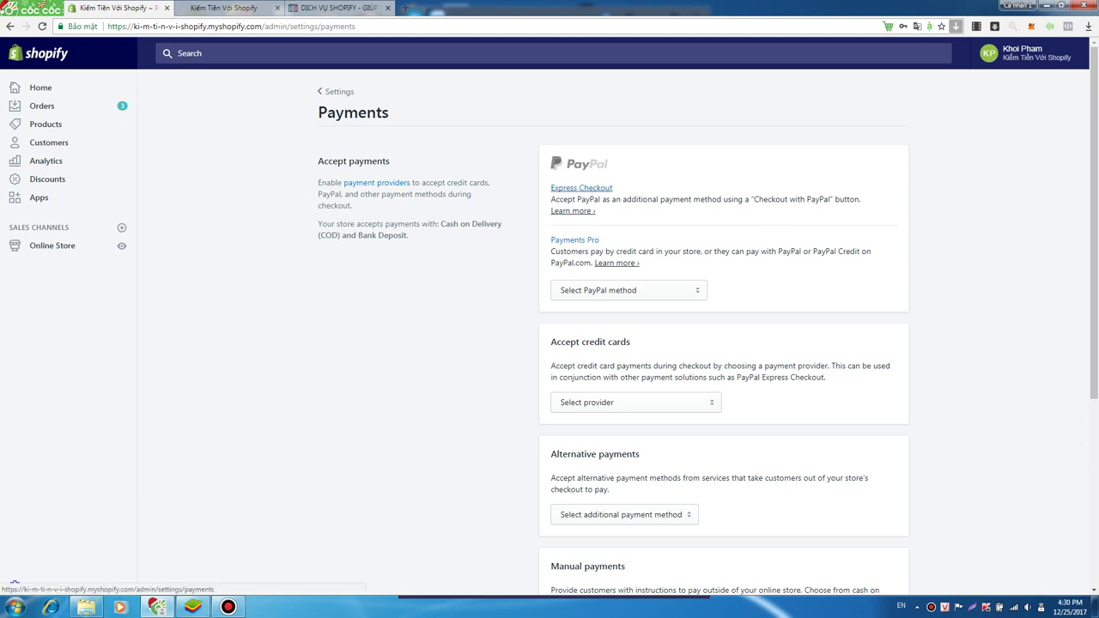
{"action": "left_click", "coordinate": [628, 290]}
{"action": "left_click", "coordinate": [629, 290]}
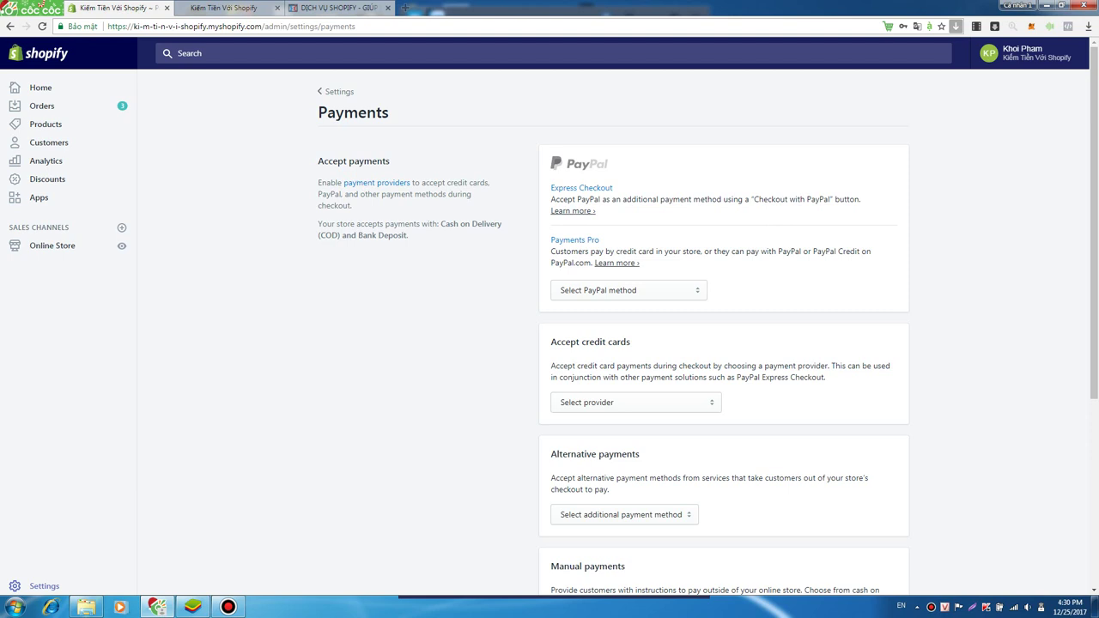
{"action": "scroll", "coordinate": [708, 326], "scroll_direction": "down", "scroll_amount": 4}
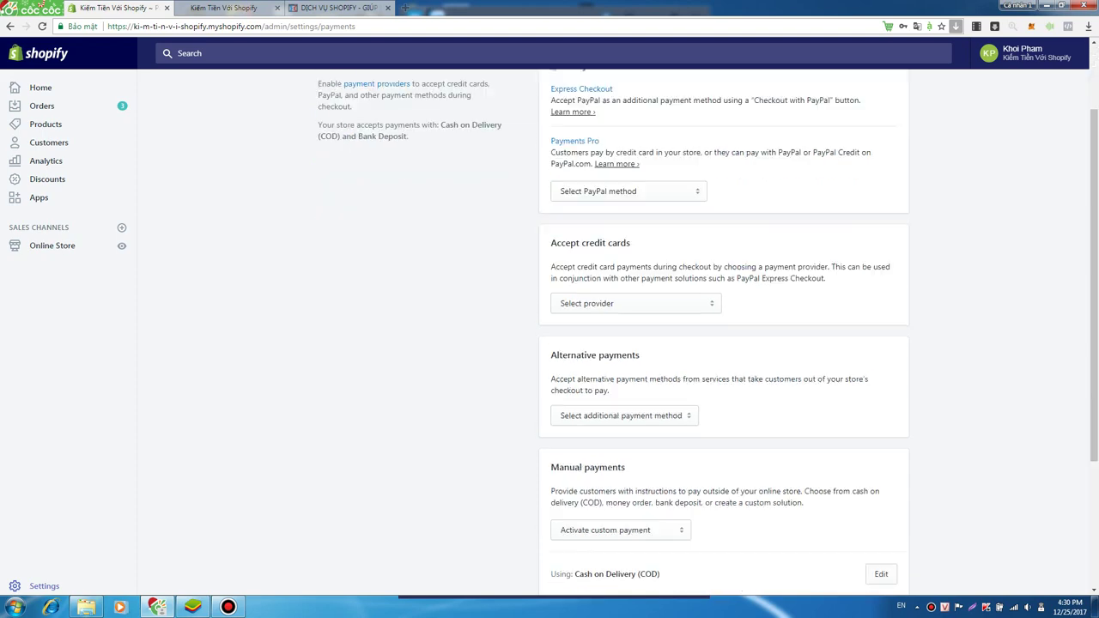
{"action": "scroll", "coordinate": [708, 326], "scroll_direction": "up", "scroll_amount": 4}
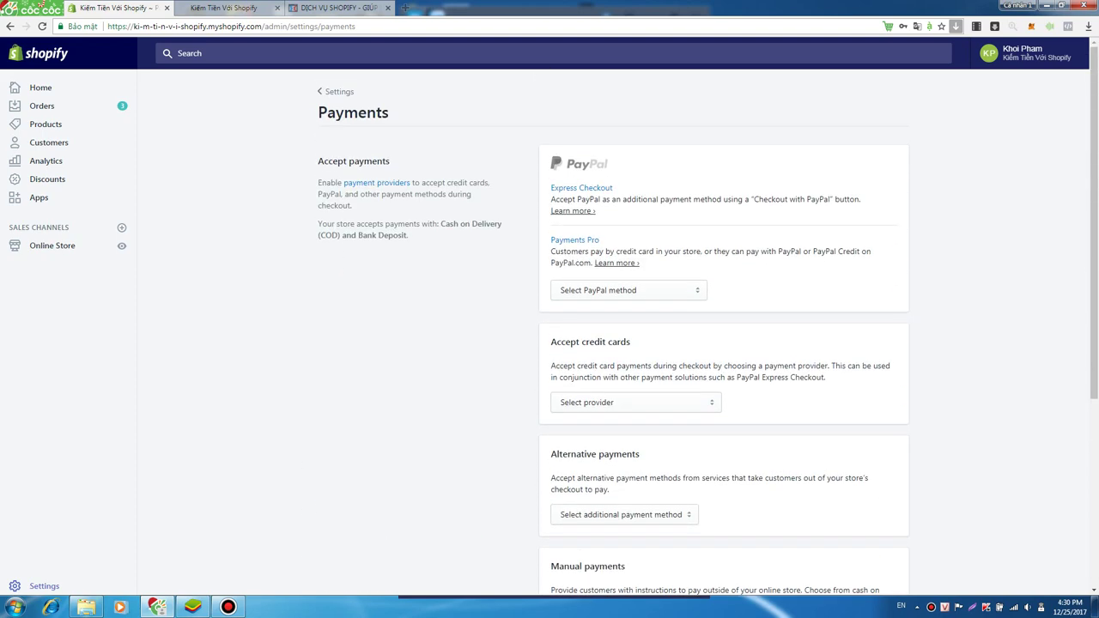
{"action": "scroll", "coordinate": [723, 344], "scroll_direction": "down", "scroll_amount": 3}
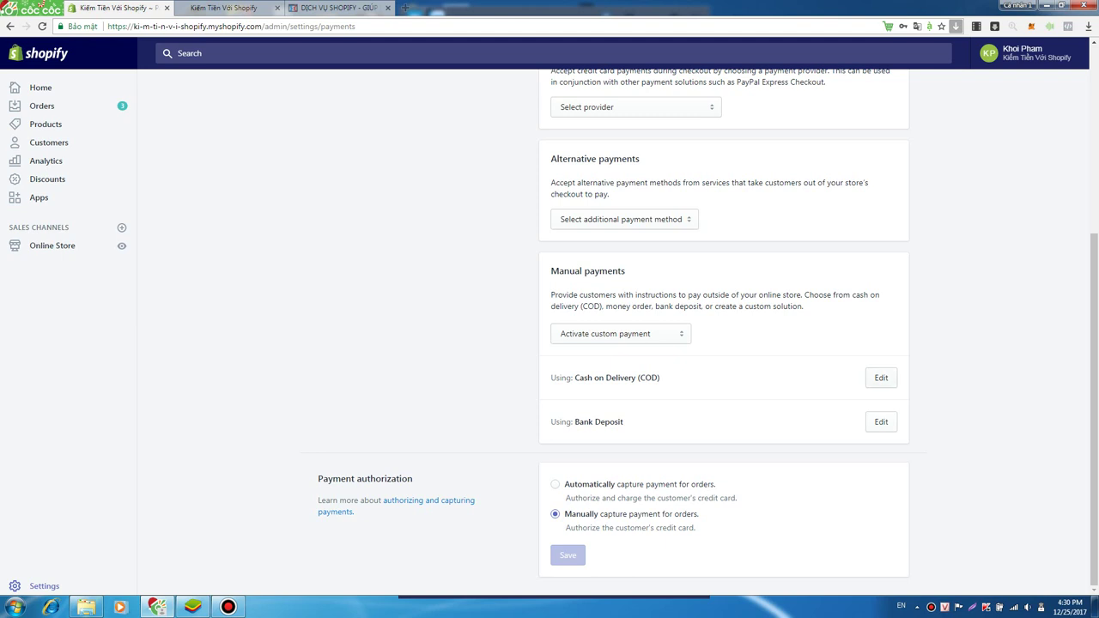
{"action": "left_click_drag", "start_coordinate": [556, 422], "coordinate": [625, 422]}
{"action": "left_click_drag", "start_coordinate": [574, 378], "coordinate": [661, 378]}
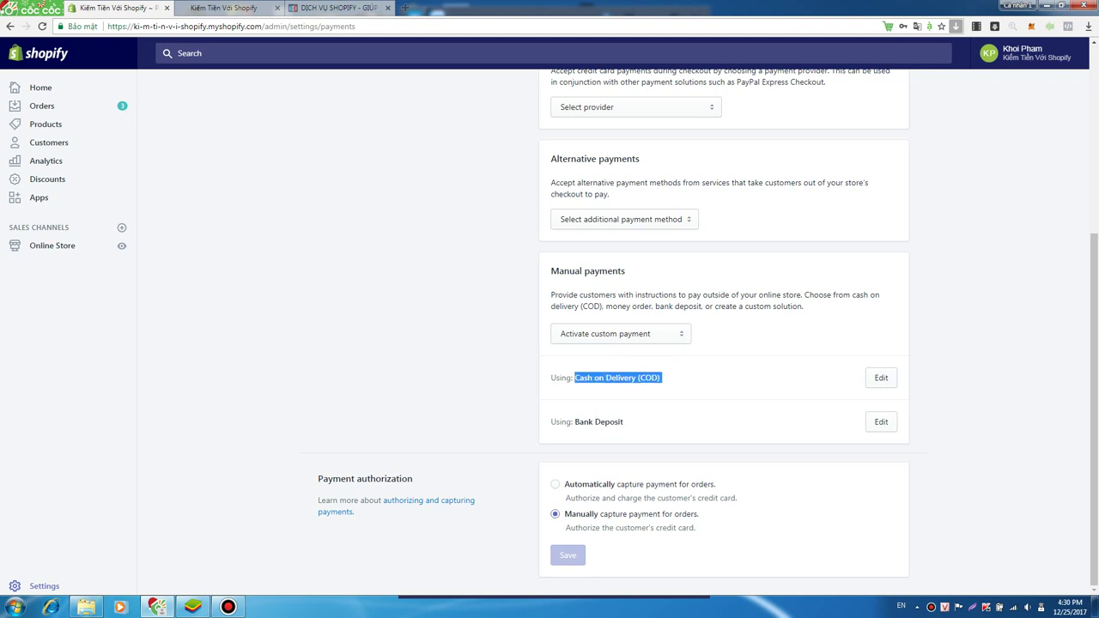
{"action": "left_click_drag", "start_coordinate": [624, 421], "coordinate": [551, 70]}
{"action": "left_click_drag", "start_coordinate": [625, 422], "coordinate": [550, 421]}
{"action": "left_click", "coordinate": [550, 421]}
{"action": "left_click", "coordinate": [880, 378]}
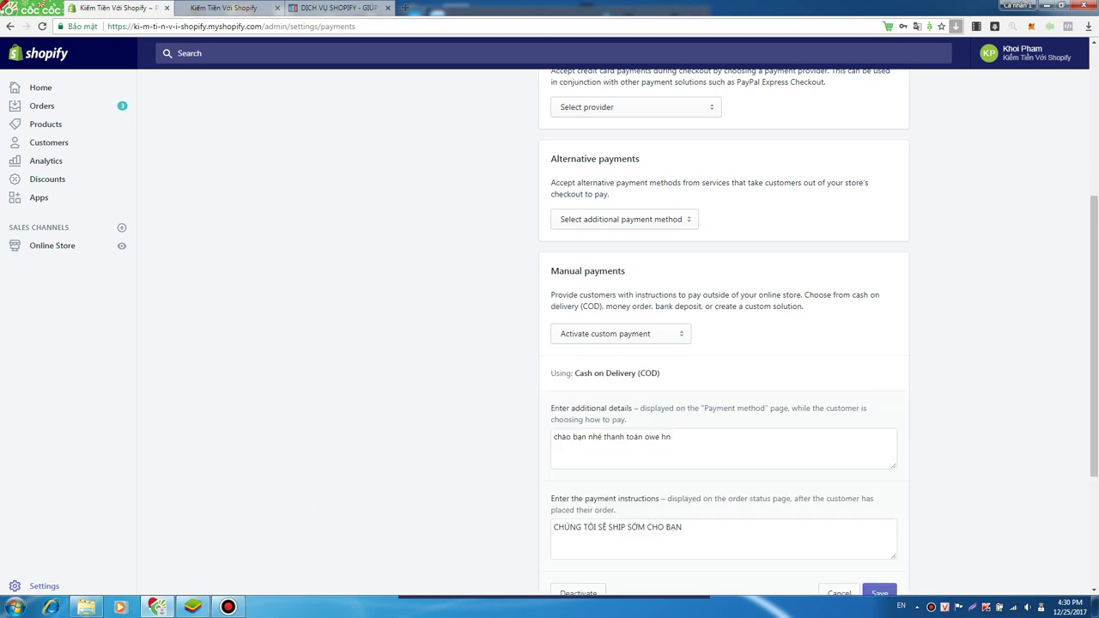
{"action": "scroll", "coordinate": [724, 344], "scroll_direction": "down", "scroll_amount": 3}
{"action": "scroll", "coordinate": [723, 343], "scroll_direction": "up", "scroll_amount": 2}
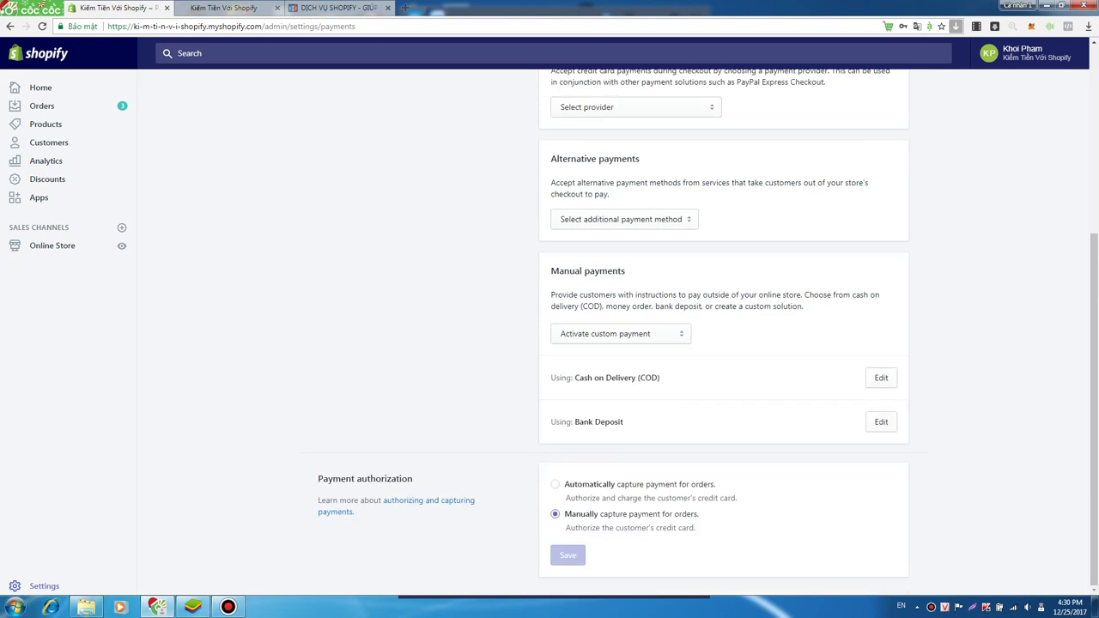
{"action": "scroll", "coordinate": [724, 343], "scroll_direction": "up", "scroll_amount": 10}
{"action": "left_click_drag", "start_coordinate": [550, 270], "coordinate": [626, 270]}
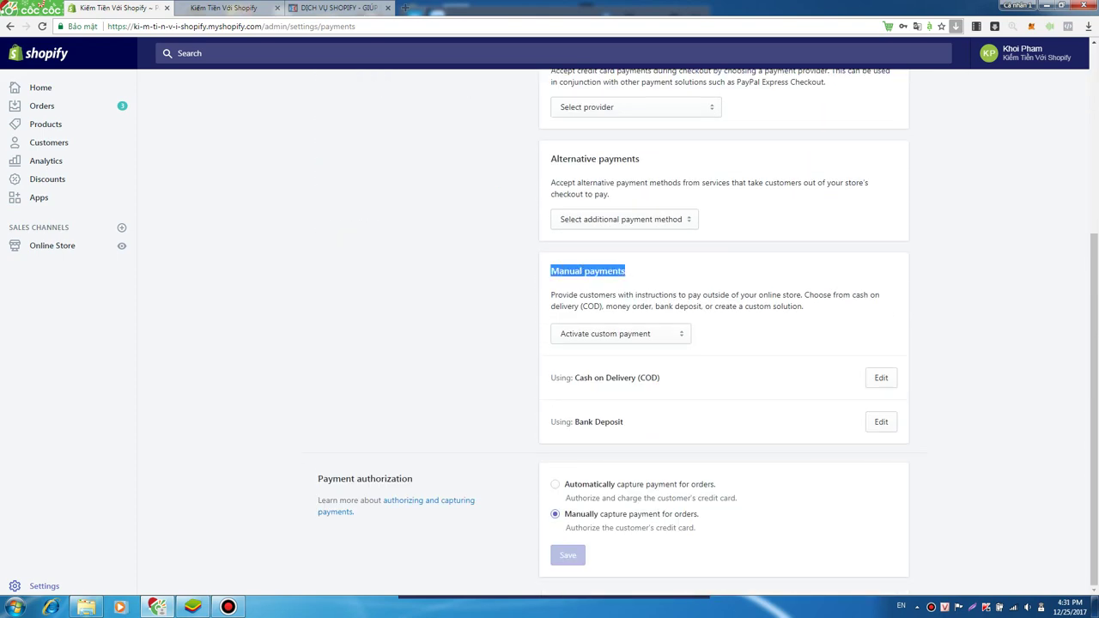
{"action": "left_click", "coordinate": [619, 333]}
{"action": "key", "text": "Escape"}
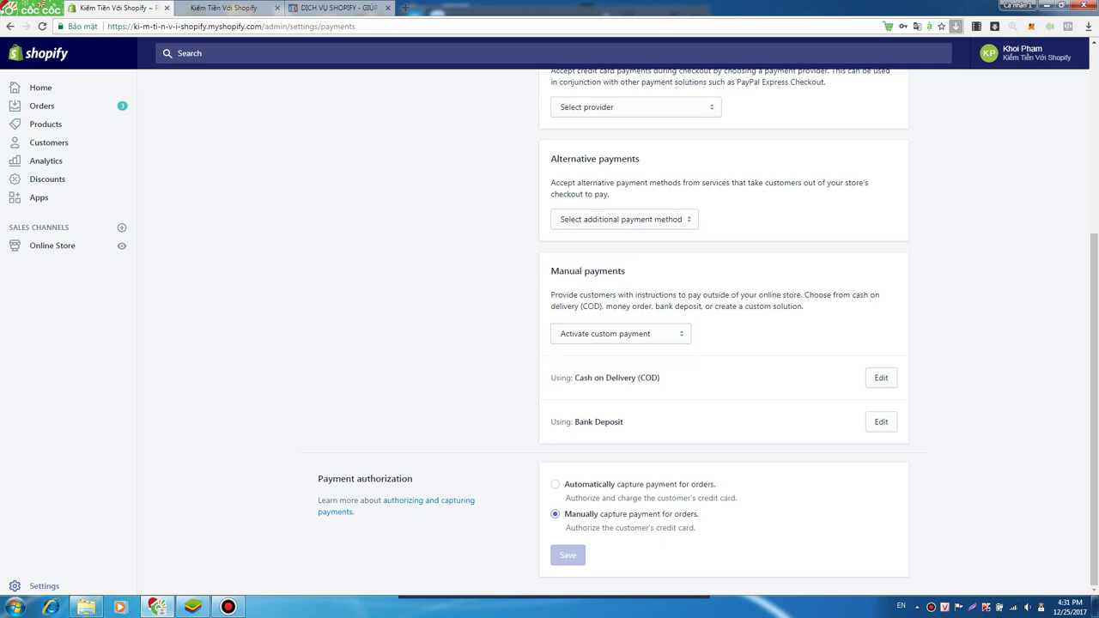
{"action": "left_click_drag", "start_coordinate": [660, 378], "coordinate": [550, 70]}
{"action": "left_click", "coordinate": [660, 378]}
{"action": "left_click_drag", "start_coordinate": [573, 421], "coordinate": [624, 421]}
{"action": "mouse_move", "coordinate": [575, 378]}
{"action": "left_mouse_down"}
{"action": "mouse_move", "coordinate": [662, 377]}
{"action": "mouse_move", "coordinate": [575, 378]}
{"action": "left_mouse_up"}
{"action": "mouse_move", "coordinate": [661, 377]}
{"action": "left_mouse_down"}
{"action": "mouse_move", "coordinate": [550, 70]}
{"action": "mouse_move", "coordinate": [550, 377]}
{"action": "mouse_move", "coordinate": [661, 378]}
{"action": "left_mouse_up"}
{"action": "left_click", "coordinate": [550, 377]}
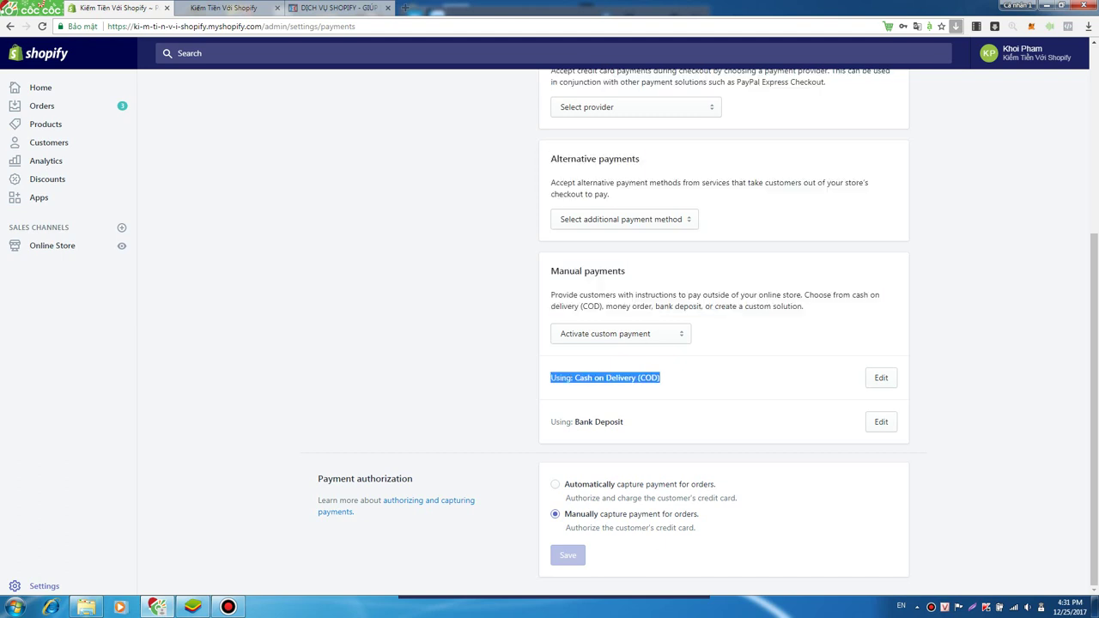
{"action": "left_click_drag", "start_coordinate": [550, 377], "coordinate": [571, 421]}
{"action": "left_click", "coordinate": [550, 378]}
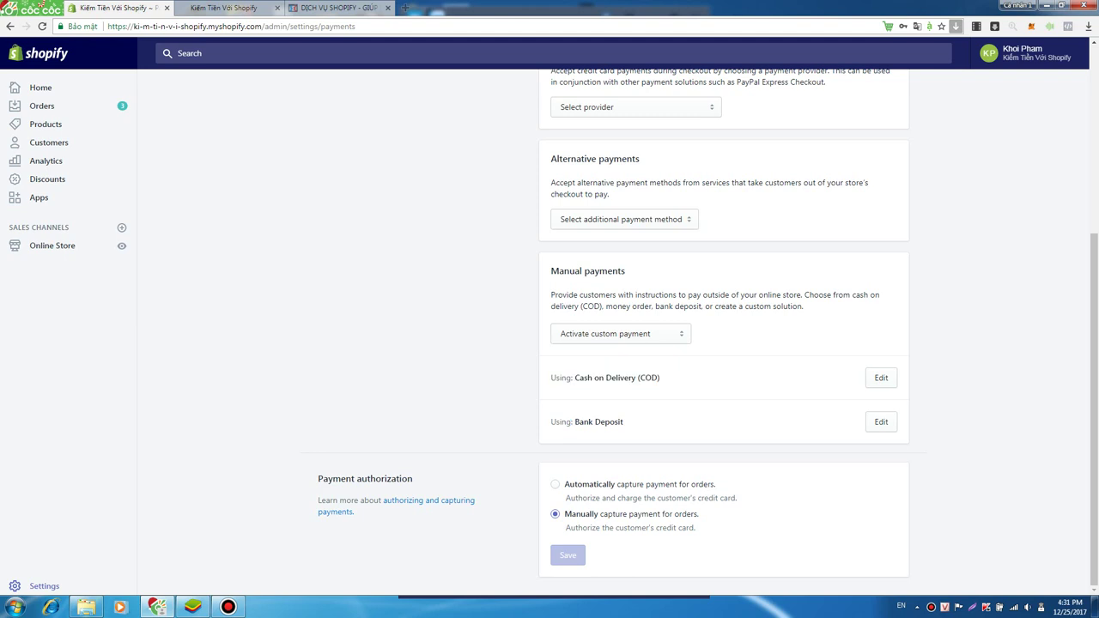
{"action": "left_click_drag", "start_coordinate": [662, 377], "coordinate": [593, 377]}
{"action": "left_click", "coordinate": [606, 377]}
{"action": "double_click", "coordinate": [648, 377]}
{"action": "left_click", "coordinate": [648, 378]}
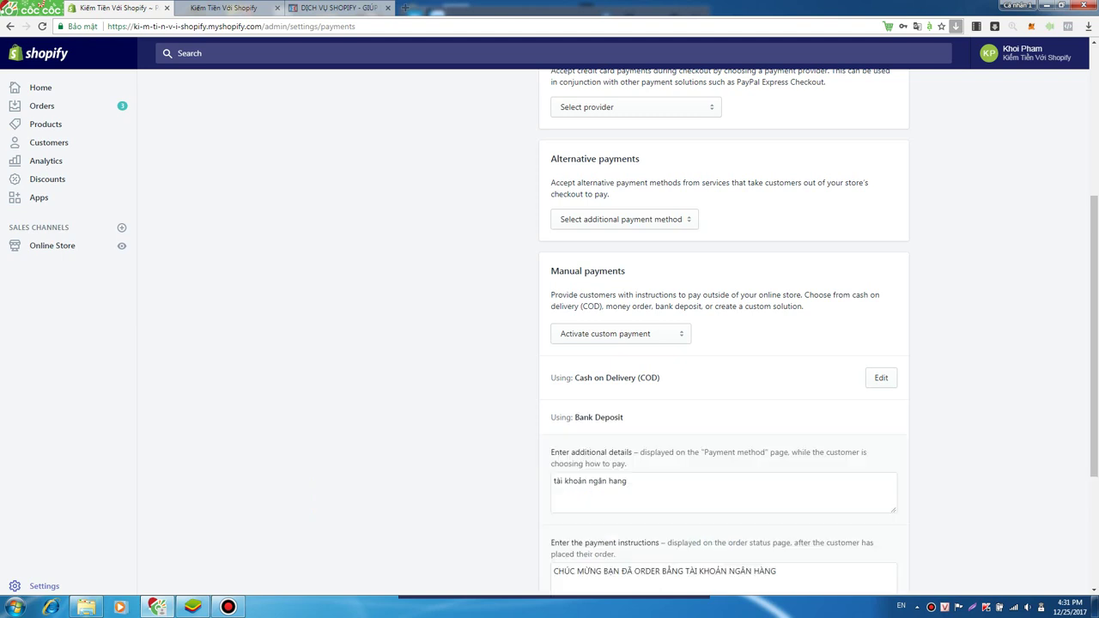
{"action": "triple_click", "coordinate": [586, 417]}
{"action": "scroll", "coordinate": [724, 343], "scroll_direction": "down", "scroll_amount": 2}
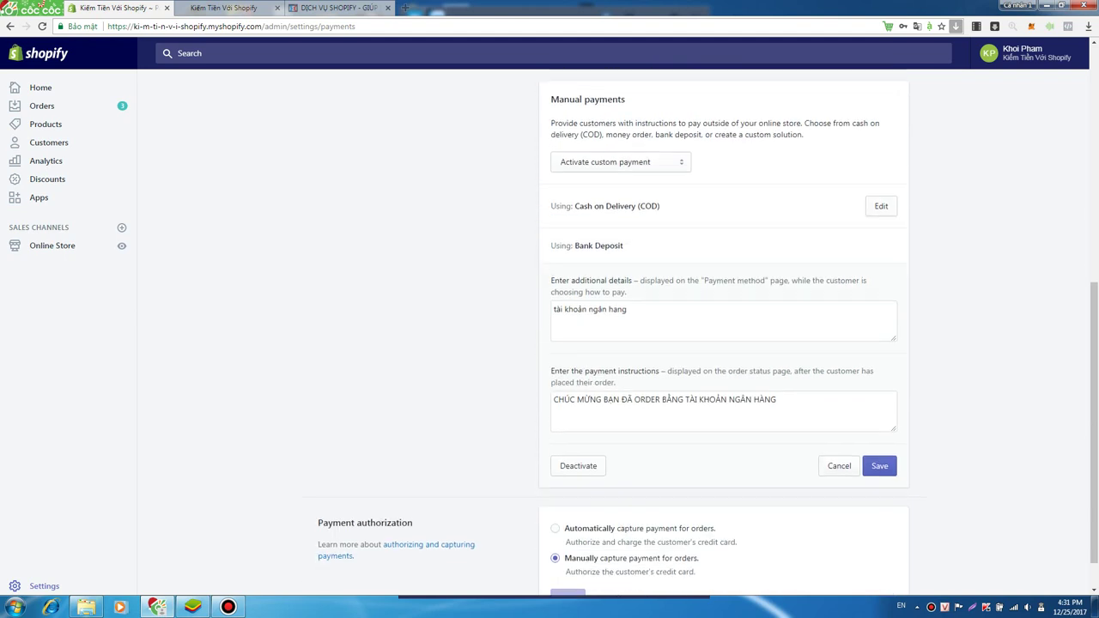
{"action": "left_click", "coordinate": [839, 465]}
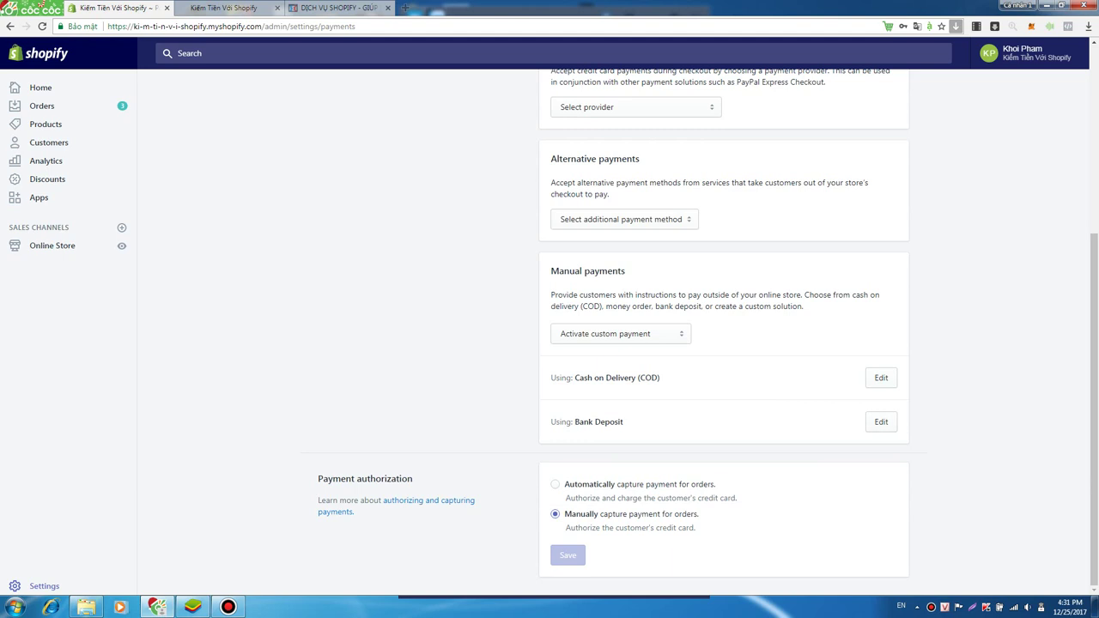
{"action": "triple_click", "coordinate": [619, 421]}
{"action": "left_click", "coordinate": [621, 421]}
{"action": "triple_click", "coordinate": [620, 421]}
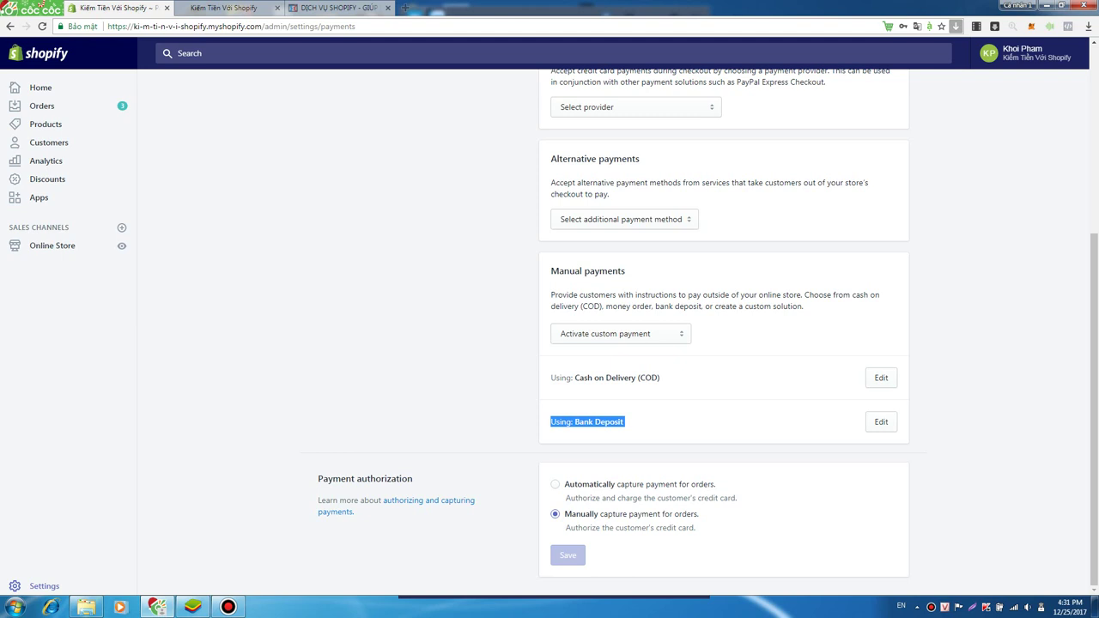
{"action": "left_click_drag", "start_coordinate": [624, 421], "coordinate": [550, 378]}
{"action": "left_click", "coordinate": [559, 421]}
{"action": "key", "text": "F5"}
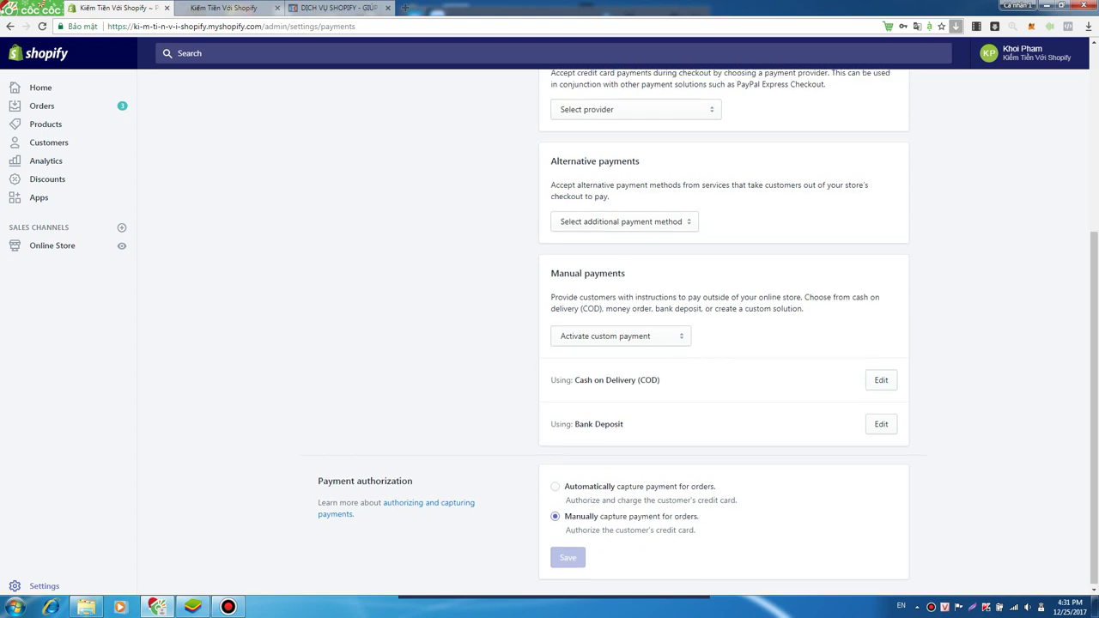
{"action": "left_click_drag", "start_coordinate": [550, 271], "coordinate": [625, 270]}
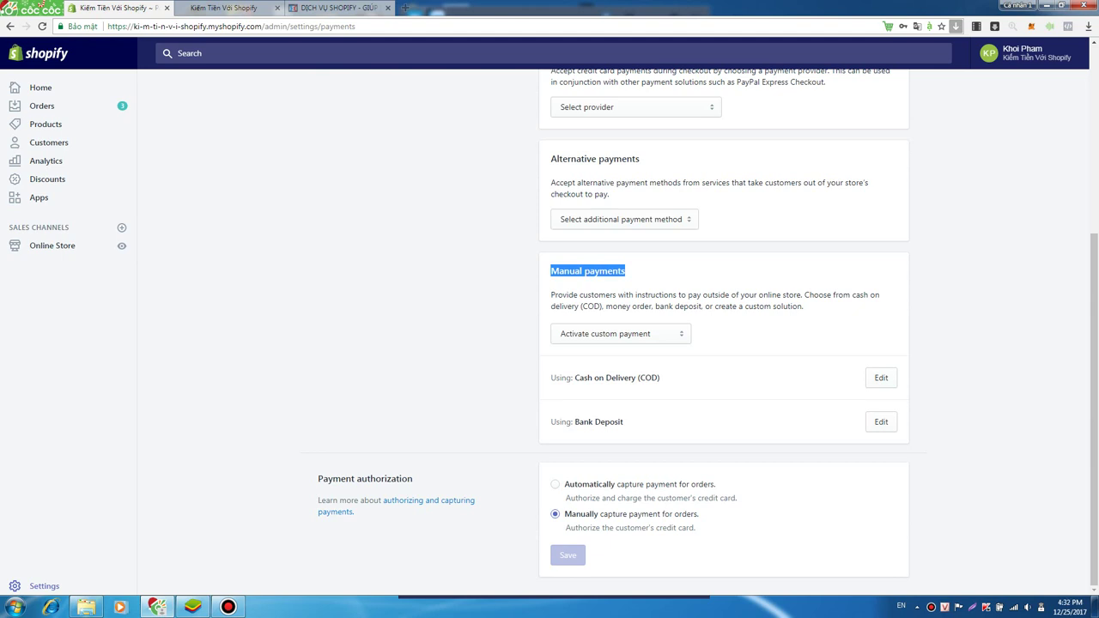
{"action": "scroll", "coordinate": [723, 331], "scroll_direction": "up", "scroll_amount": 4}
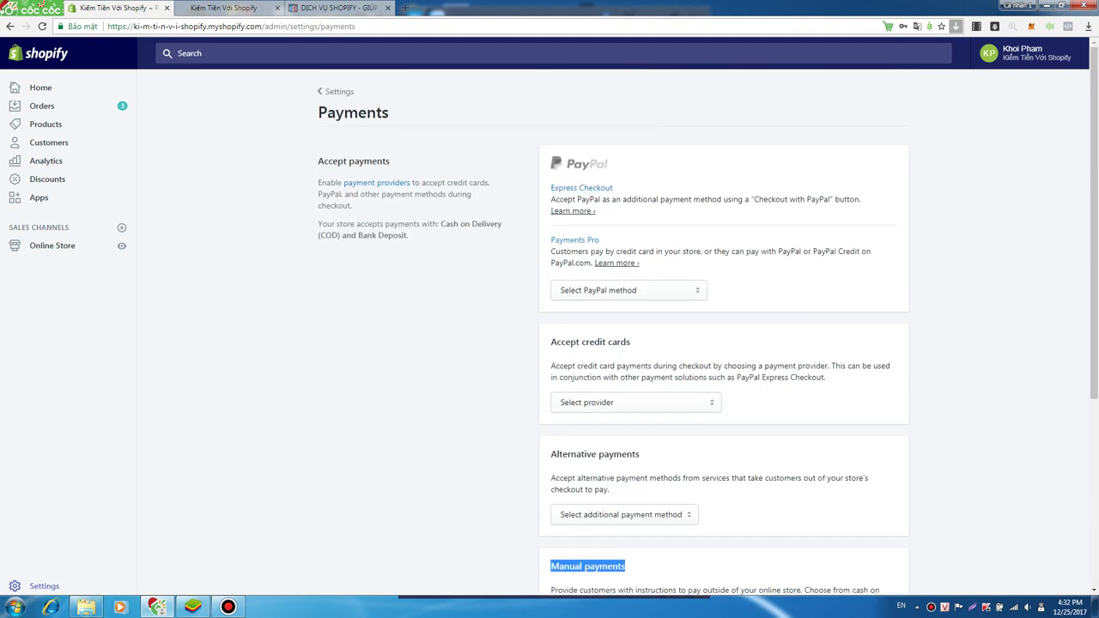
{"action": "scroll", "coordinate": [724, 331], "scroll_direction": "down", "scroll_amount": 2}
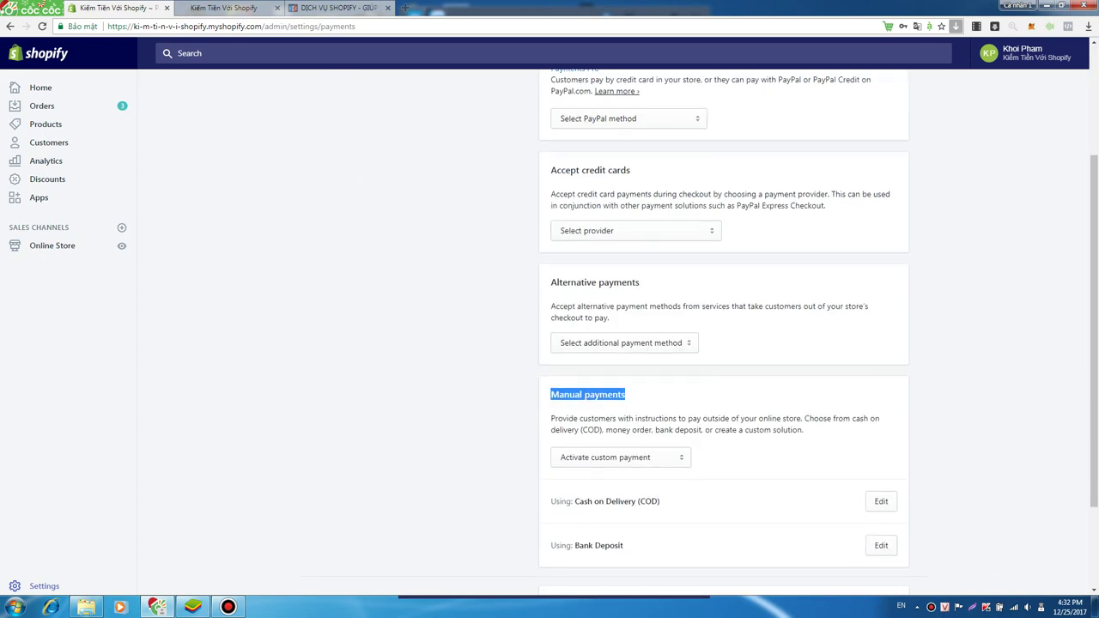
{"action": "scroll", "coordinate": [724, 331], "scroll_direction": "up", "scroll_amount": 2}
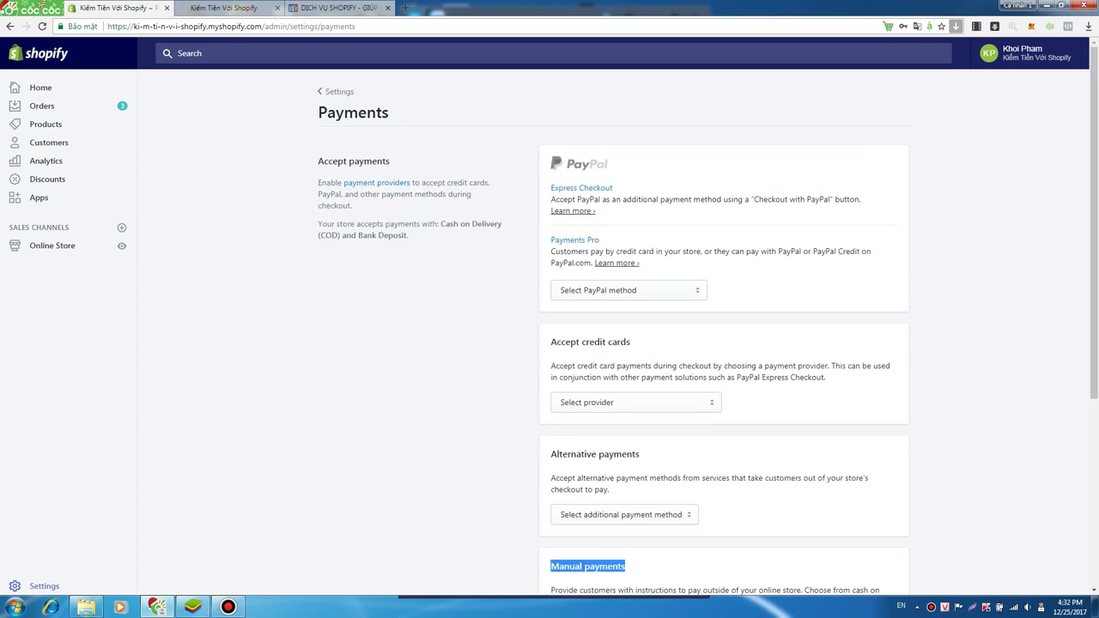
{"action": "scroll", "coordinate": [723, 331], "scroll_direction": "down", "scroll_amount": 3}
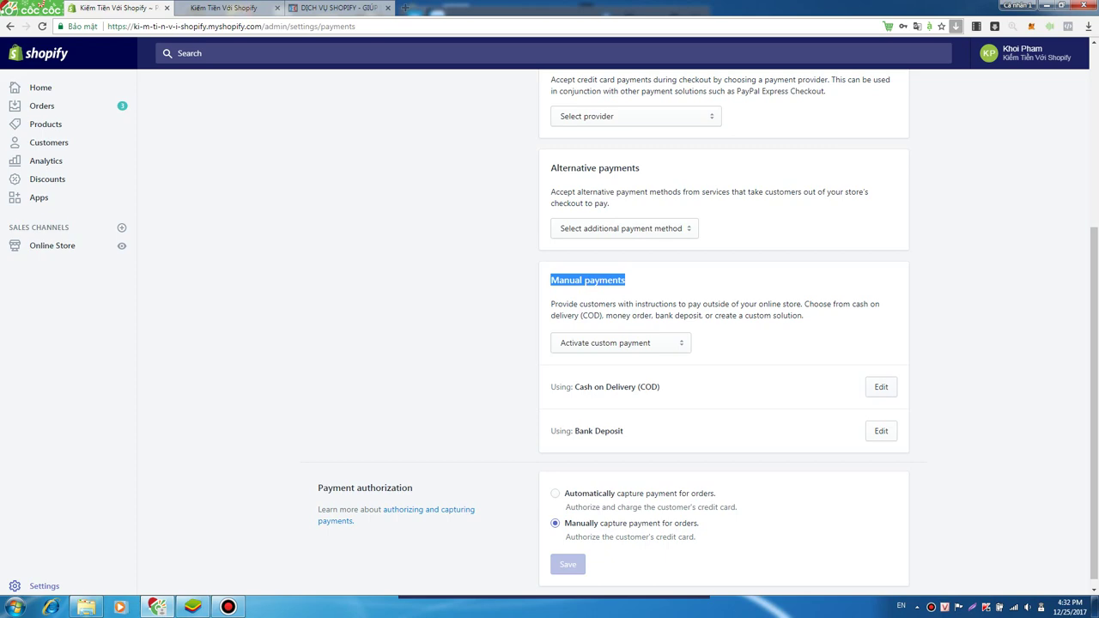
{"action": "scroll", "coordinate": [724, 331], "scroll_direction": "up", "scroll_amount": 3}
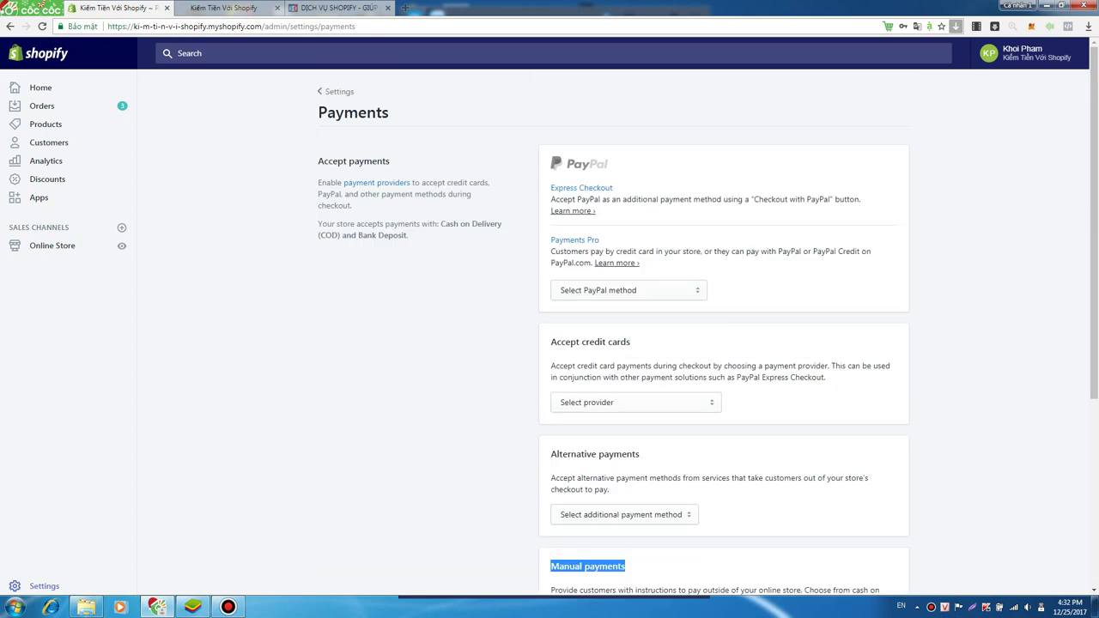
{"action": "scroll", "coordinate": [723, 331], "scroll_direction": "down", "scroll_amount": 3}
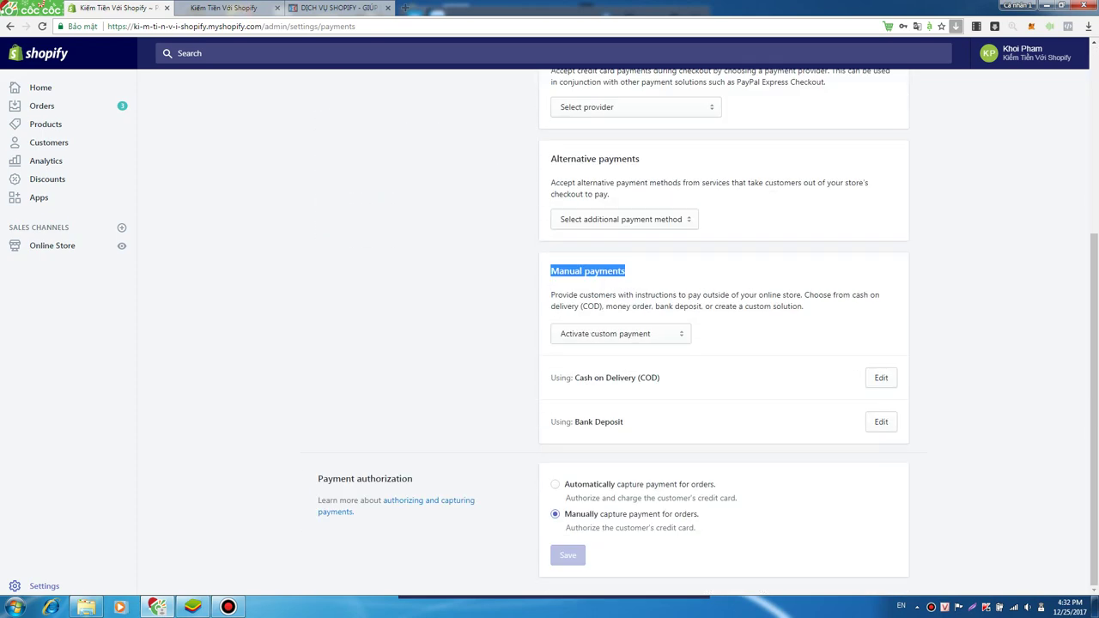
{"action": "left_click_drag", "start_coordinate": [567, 377], "coordinate": [659, 378]}
{"action": "left_click", "coordinate": [659, 377]}
{"action": "left_click_drag", "start_coordinate": [556, 422], "coordinate": [623, 421]}
{"action": "left_click", "coordinate": [623, 422]}
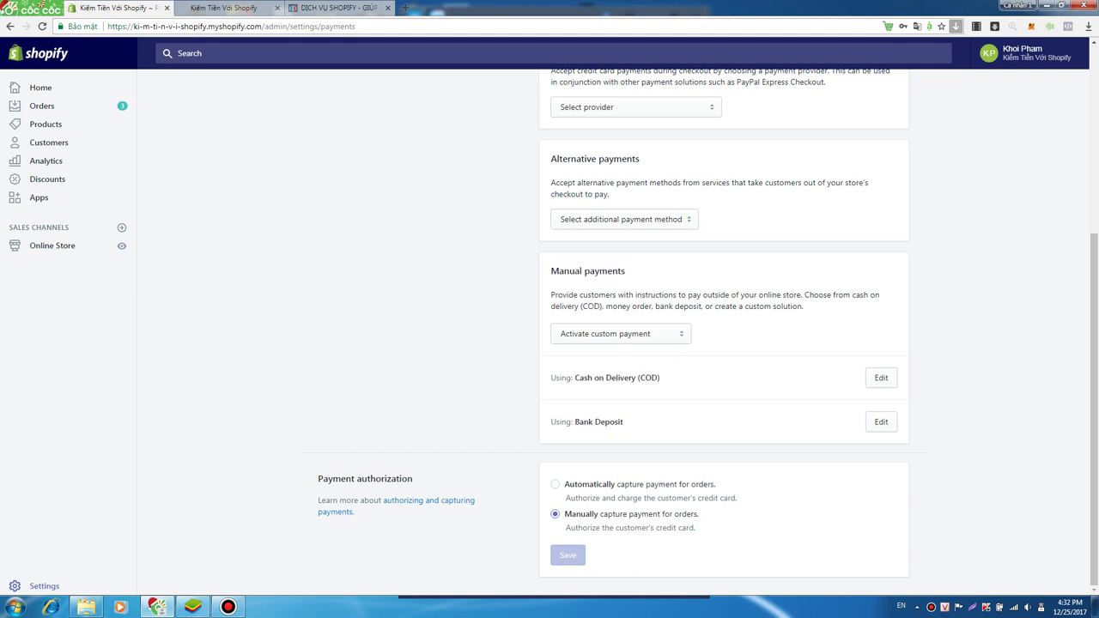
{"action": "double_click", "coordinate": [335, 478]}
{"action": "left_click", "coordinate": [336, 479]}
{"action": "left_click_drag", "start_coordinate": [551, 271], "coordinate": [625, 270]}
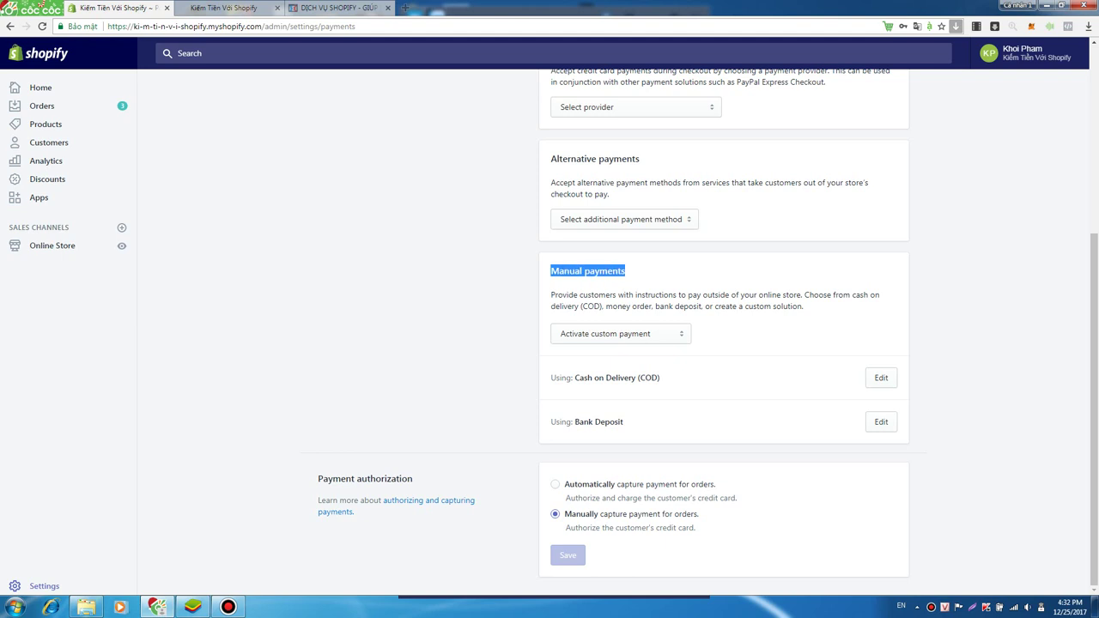
- Open the Cash on Delivery method and delete its old additional details text
{"action": "left_click", "coordinate": [880, 378]}
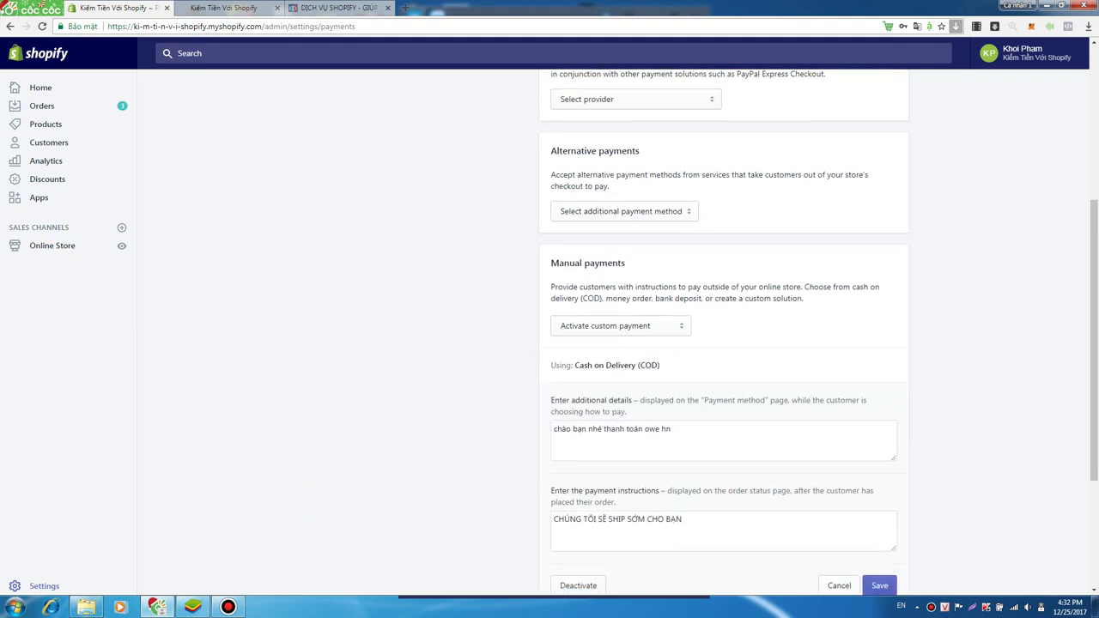
{"action": "triple_click", "coordinate": [611, 220]}
{"action": "left_click", "coordinate": [670, 221]}
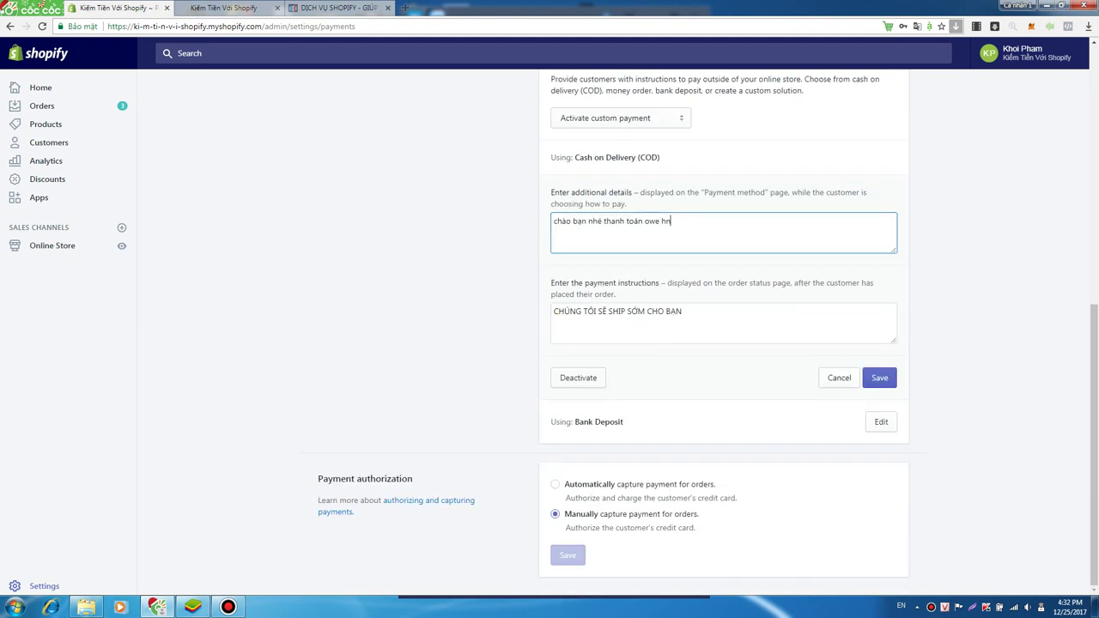
{"action": "key", "text": "ctrl+a"}
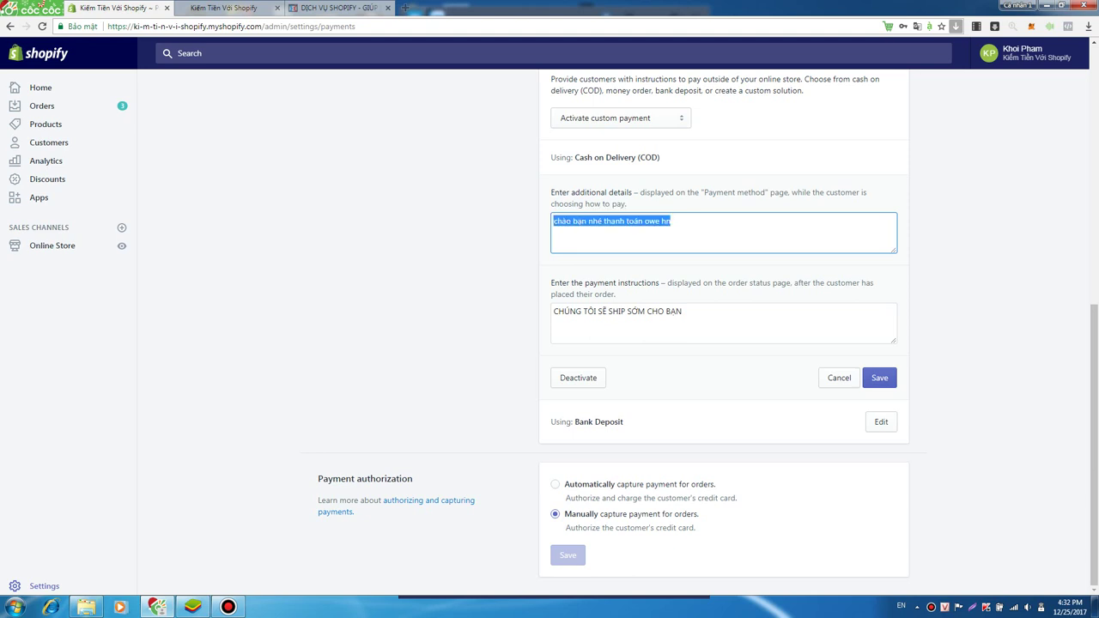
{"action": "left_click", "coordinate": [670, 220]}
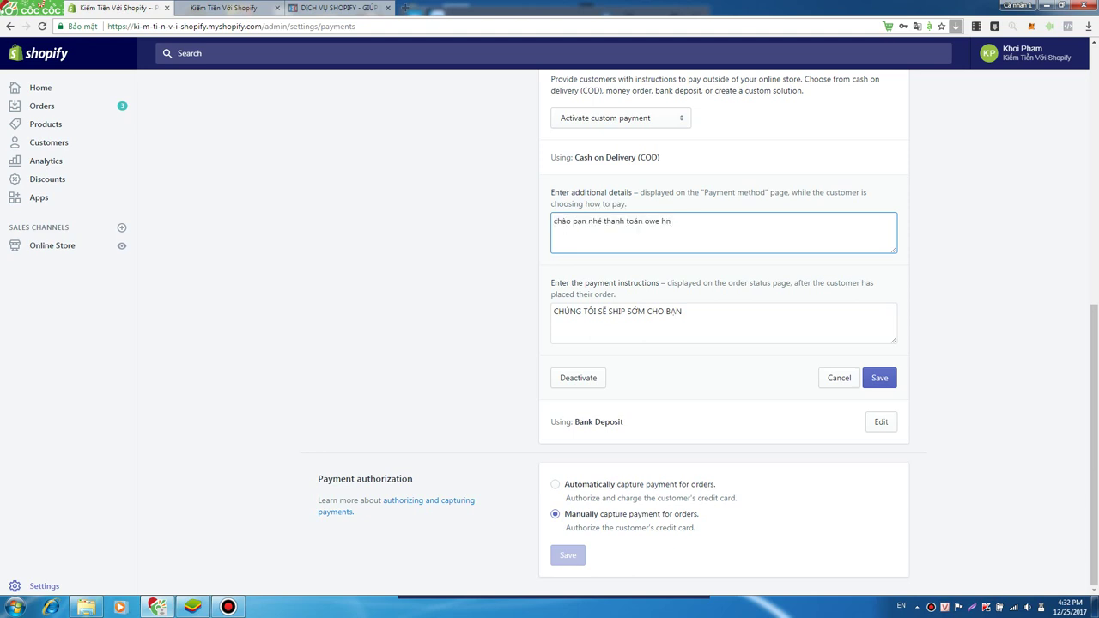
{"action": "left_click_drag", "start_coordinate": [629, 203], "coordinate": [550, 157]}
{"action": "left_click", "coordinate": [670, 221]}
{"action": "key", "text": "BackSpace"}
{"action": "key", "text": "BackSpace"}
{"action": "key", "text": "BackSpace"}
{"action": "key", "text": "BackSpace"}
{"action": "key", "text": "BackSpace"}
{"action": "key", "text": "BackSpace"}
{"action": "key", "text": "BackSpace"}
{"action": "key", "text": "BackSpace"}
{"action": "key", "text": "BackSpace"}
{"action": "key", "text": "BackSpace"}
{"action": "key", "text": "BackSpace"}
{"action": "key", "text": "BackSpace"}
{"action": "key", "text": "BackSpace"}
{"action": "key", "text": "BackSpace"}
{"action": "key", "text": "BackSpace"}
{"action": "key", "text": "BackSpace"}
{"action": "key", "text": "BackSpace"}
{"action": "key", "text": "BackSpace"}
{"action": "key", "text": "BackSpace"}
{"action": "key", "text": "BackSpace"}
- Enter the two lines 'hà nội 2-3 ngày' and 'hồ chí minh 3-5 ngày', fixing typos
{"action": "key", "text": "BackSpace"}
{"action": "key", "text": "BackSpace"}
{"action": "type", "text": "thanh toans hà nội"}
{"action": "type", "text": "2-3 ngày"}
{"action": "key", "text": "Return"}
{"action": "type", "text": "than"}
{"action": "key", "text": "BackSpace"}
{"action": "key", "text": "BackSpace"}
{"action": "key", "text": "BackSpace"}
{"action": "key", "text": "BackSpace"}
{"action": "type", "text": "t"}
{"action": "key", "text": "BackSpace"}
{"action": "type", "text": "hồ "}
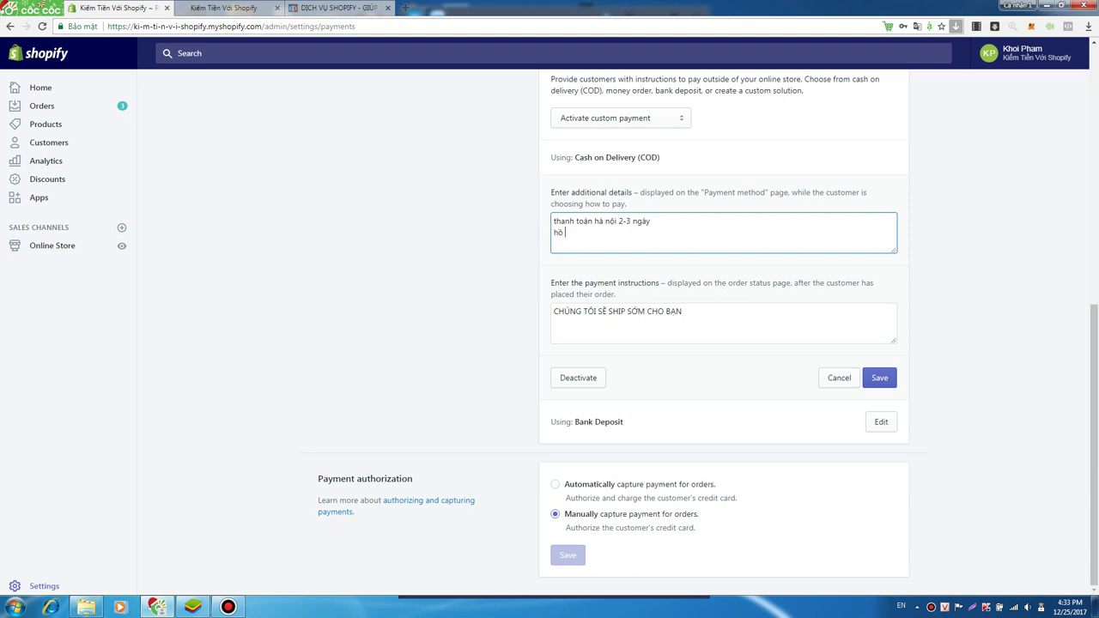
{"action": "type", "text": "chí minh 3=5 ngày"}
{"action": "key", "text": "BackSpace"}
{"action": "type", "text": "-"}
{"action": "left_click_drag", "start_coordinate": [594, 220], "coordinate": [554, 220]}
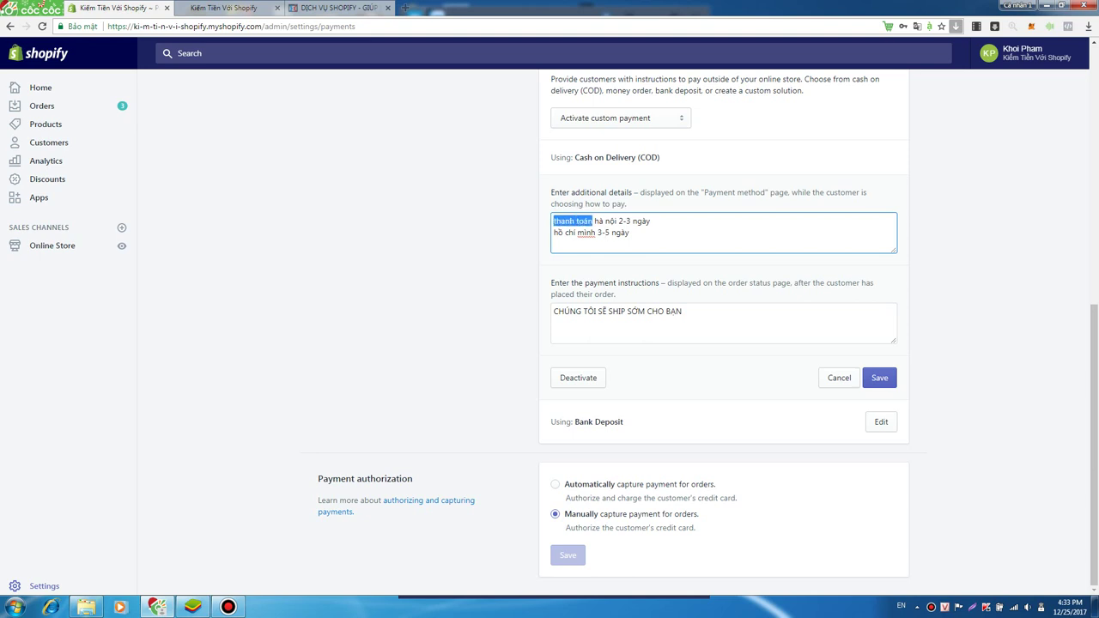
{"action": "key", "text": "BackSpace"}
{"action": "key", "text": "BackSpace"}
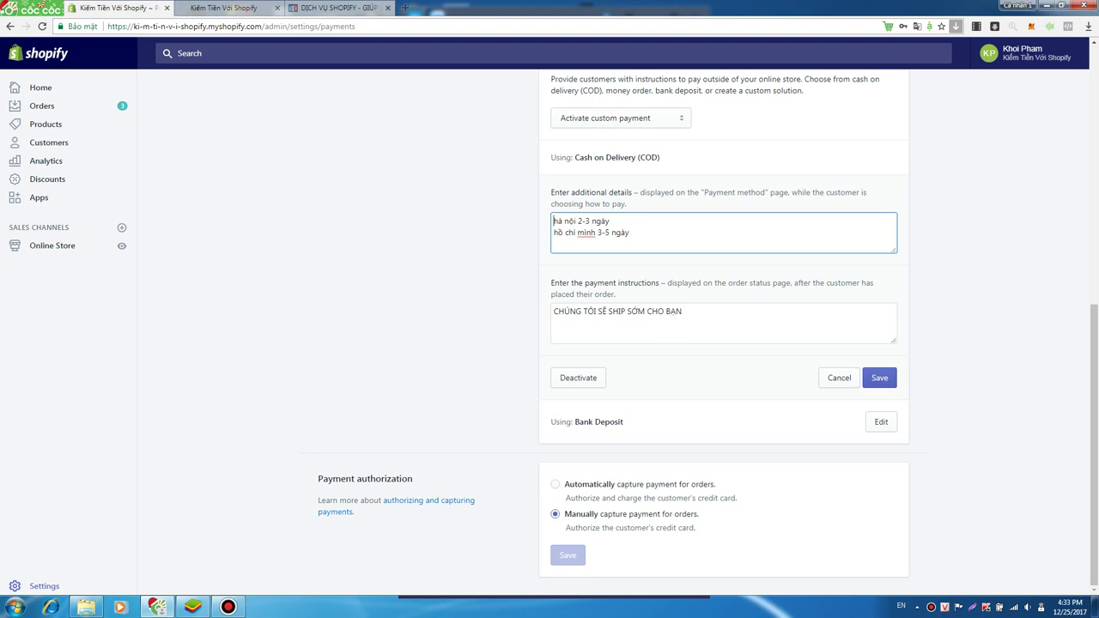
- Select the COD payment instructions text, then open Bank Deposit for editing
{"action": "left_click_drag", "start_coordinate": [601, 297], "coordinate": [554, 78]}
{"action": "left_click", "coordinate": [686, 322]}
{"action": "key", "text": "ctrl+a"}
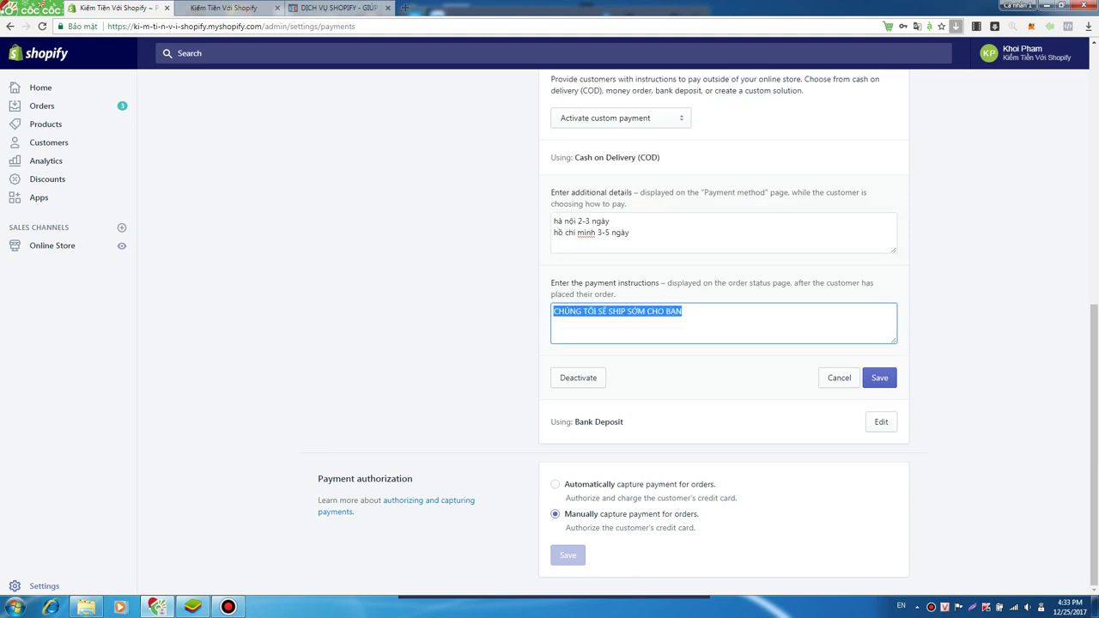
{"action": "left_click_drag", "start_coordinate": [683, 311], "coordinate": [554, 311]}
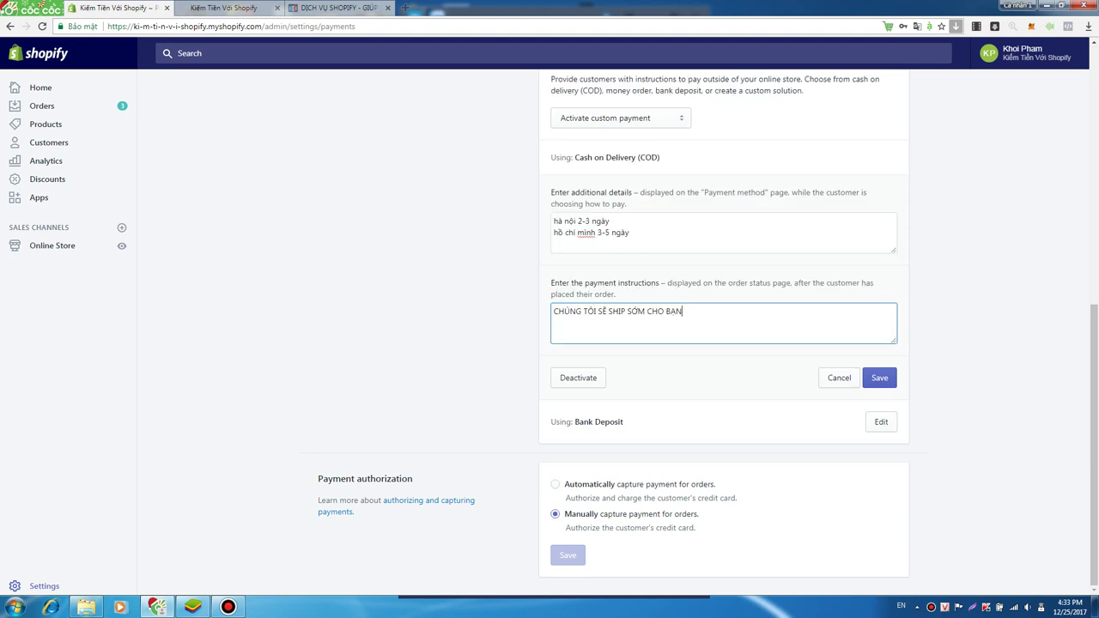
{"action": "left_click_drag", "start_coordinate": [682, 311], "coordinate": [554, 310]}
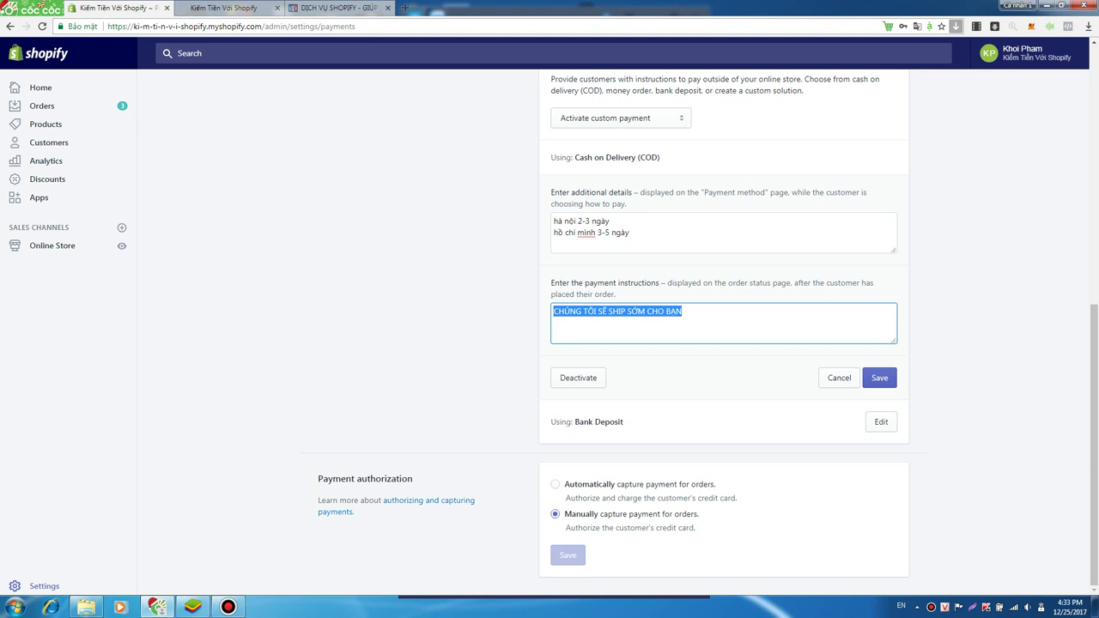
{"action": "left_click_drag", "start_coordinate": [683, 311], "coordinate": [553, 311]}
{"action": "left_click", "coordinate": [682, 311]}
{"action": "left_click_drag", "start_coordinate": [683, 311], "coordinate": [554, 311]}
{"action": "left_click", "coordinate": [682, 311]}
{"action": "left_click_drag", "start_coordinate": [683, 311], "coordinate": [554, 311]}
{"action": "left_click", "coordinate": [881, 421]}
- Add Bank Deposit lines: 'acb:', an account number, the holder's name, branch 'hà nội', and a separator
{"action": "scroll", "coordinate": [723, 344], "scroll_direction": "down", "scroll_amount": 2}
{"action": "left_click_drag", "start_coordinate": [628, 309], "coordinate": [554, 309]}
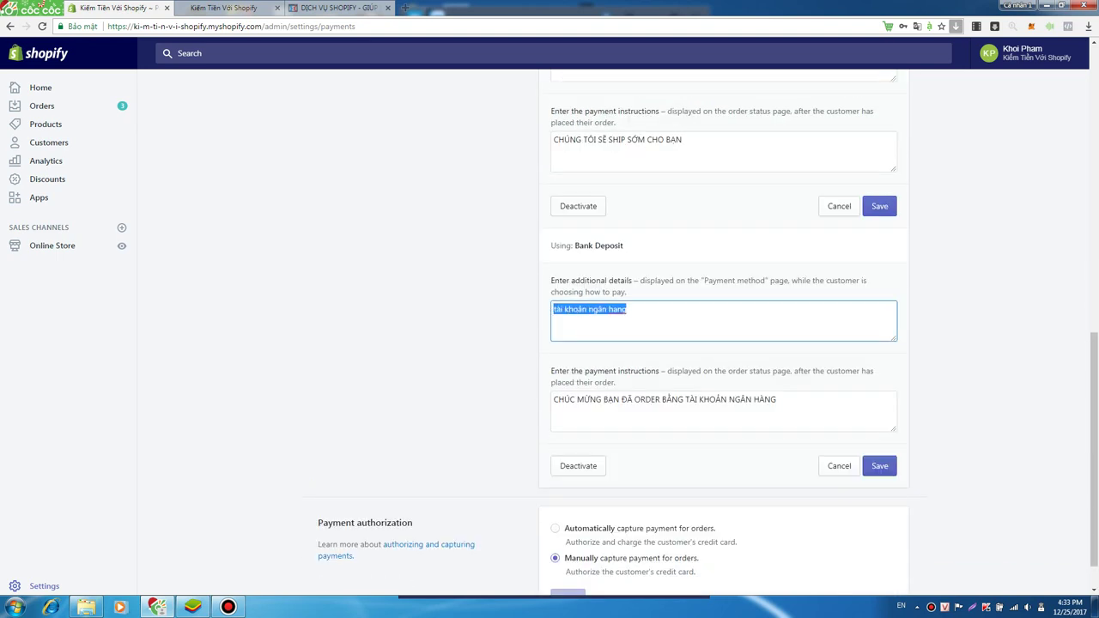
{"action": "left_click", "coordinate": [627, 309]}
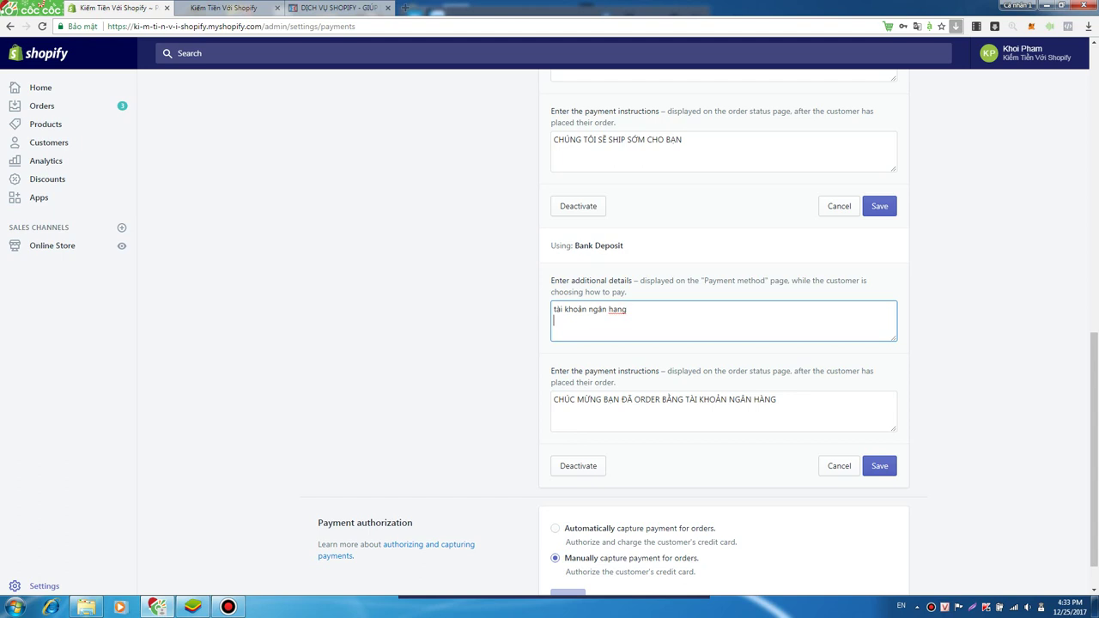
{"action": "key", "text": "Return"}
{"action": "type", "text": "acb:"}
{"action": "key", "text": "Return"}
{"action": "type", "text": "123456"}
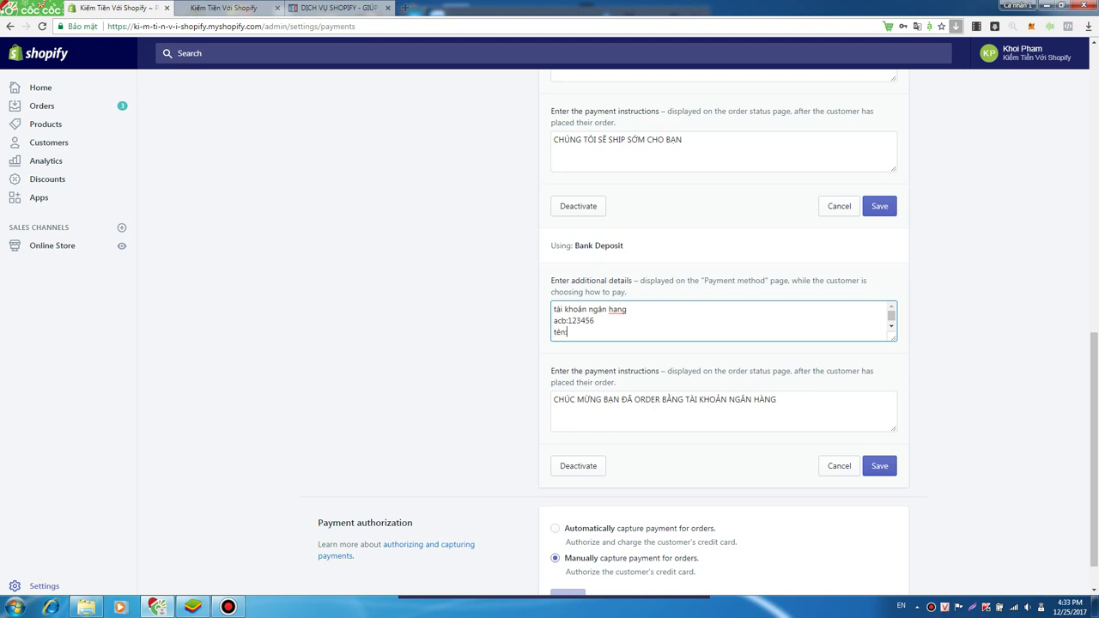
{"action": "key", "text": "Return"}
{"action": "type", "text": "chi n"}
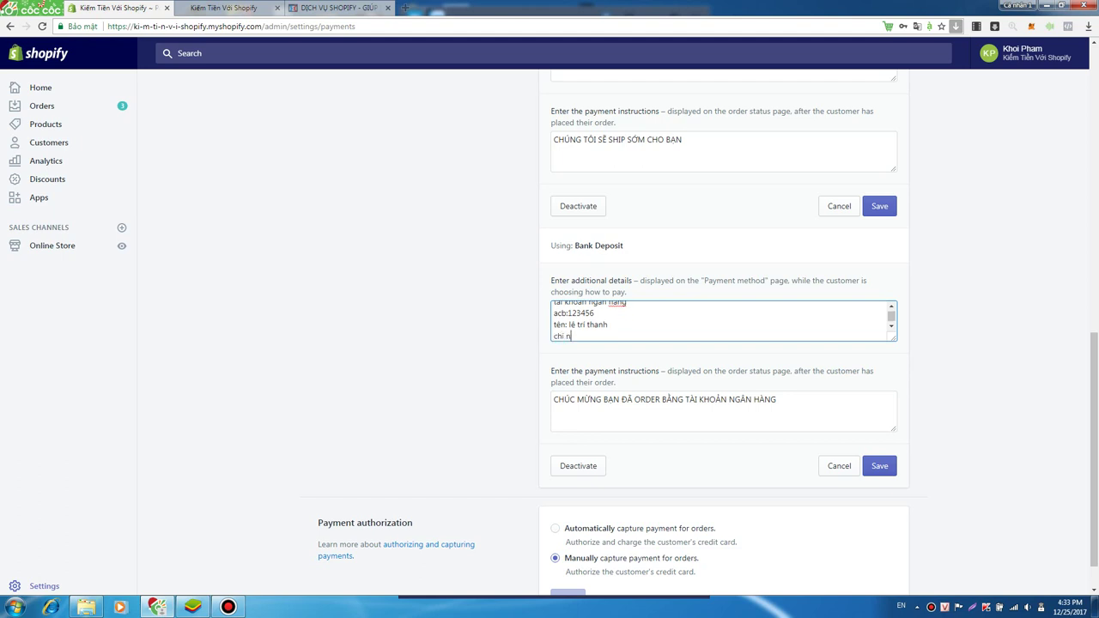
{"action": "type", "text": "hanhs: hà nội"}
{"action": "key", "text": "Return"}
{"action": "key", "text": "Return"}
{"action": "key", "text": "Return"}
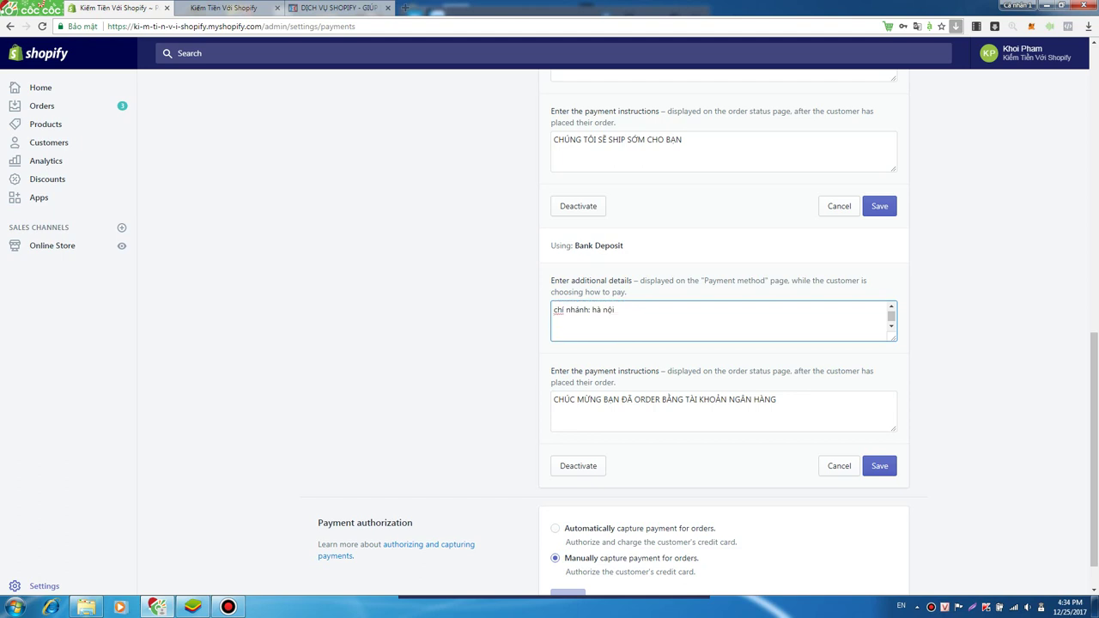
{"action": "type", "text": "-------"}
{"action": "key", "text": "Tab"}
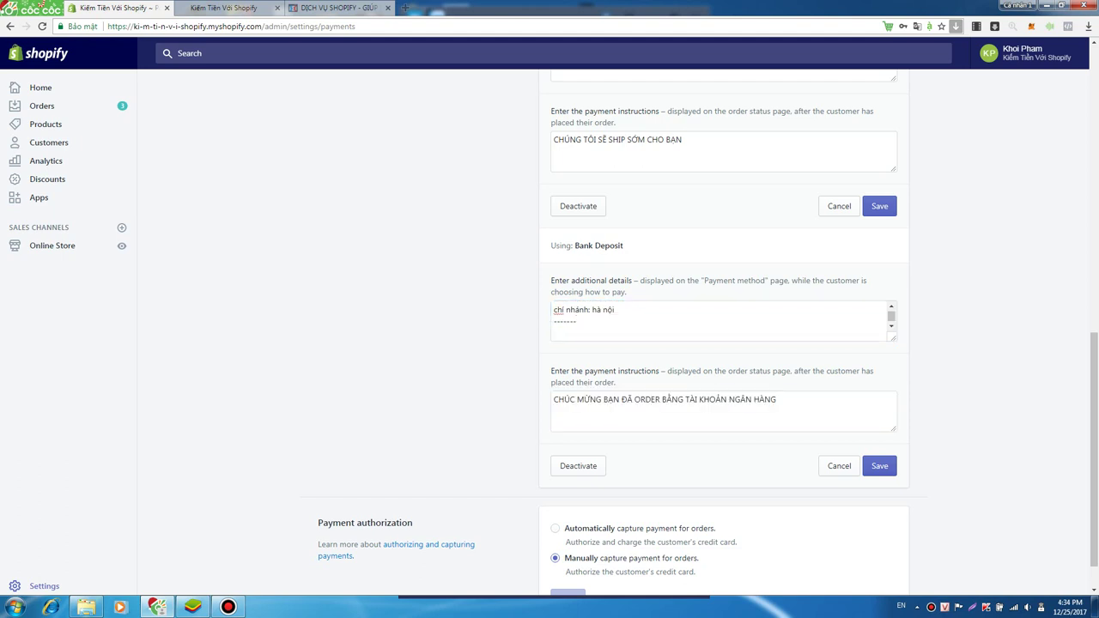
- Save the Cash on Delivery method
{"action": "scroll", "coordinate": [708, 335], "scroll_direction": "up", "scroll_amount": 3}
{"action": "left_click", "coordinate": [879, 492]}
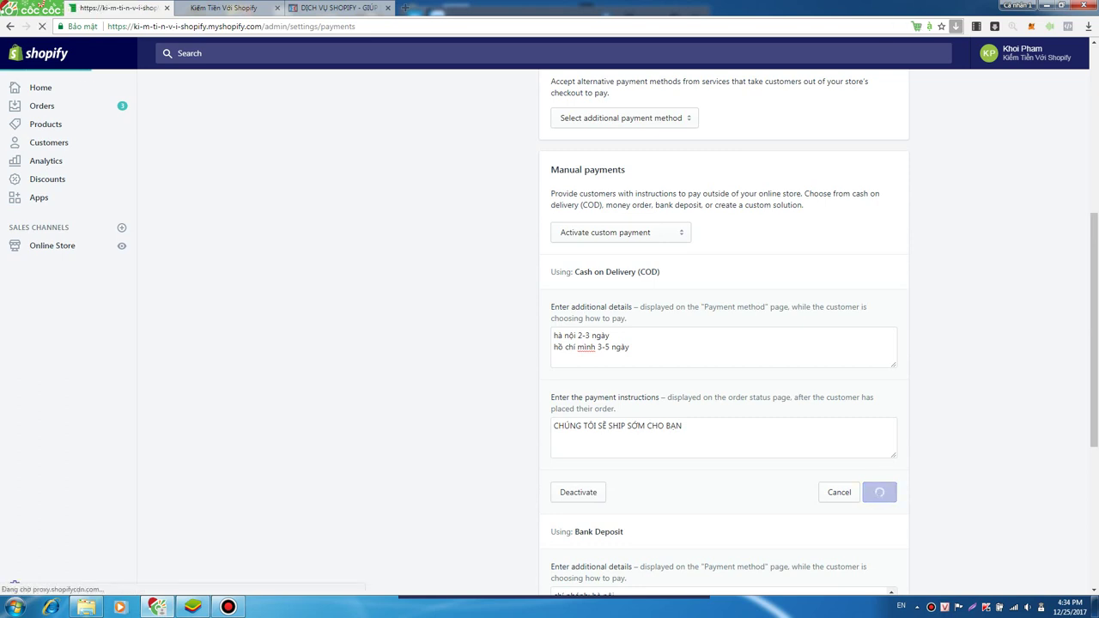
{"action": "scroll", "coordinate": [723, 344], "scroll_direction": "down", "scroll_amount": 3}
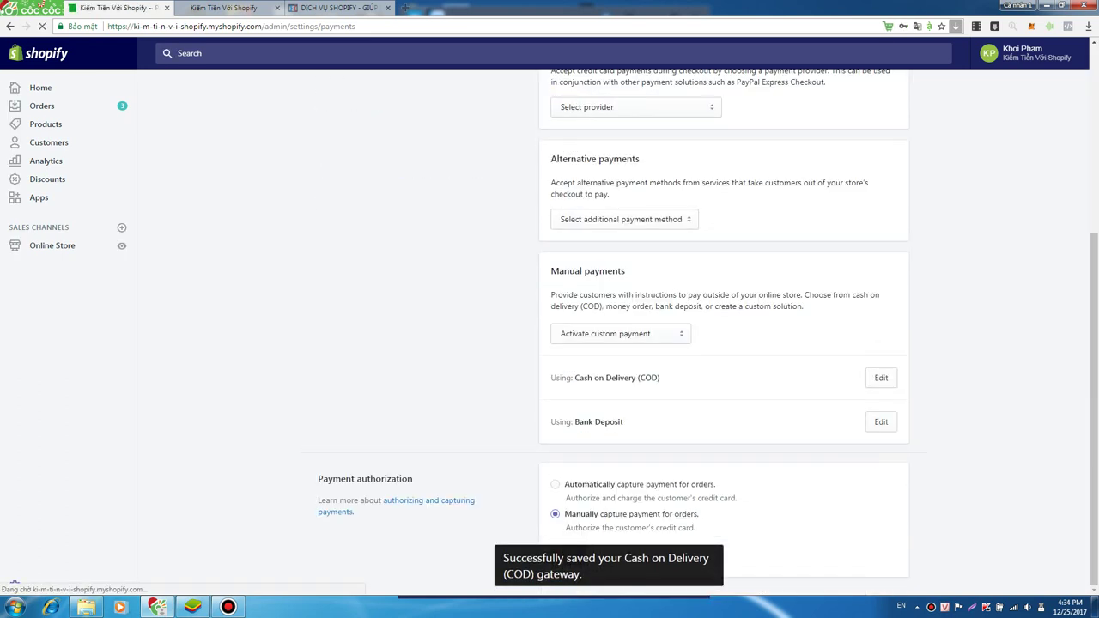
- Add account number, holder name and branch lines to Bank Deposit details and save
{"action": "left_click", "coordinate": [881, 421]}
{"action": "scroll", "coordinate": [724, 343], "scroll_direction": "down", "scroll_amount": 3}
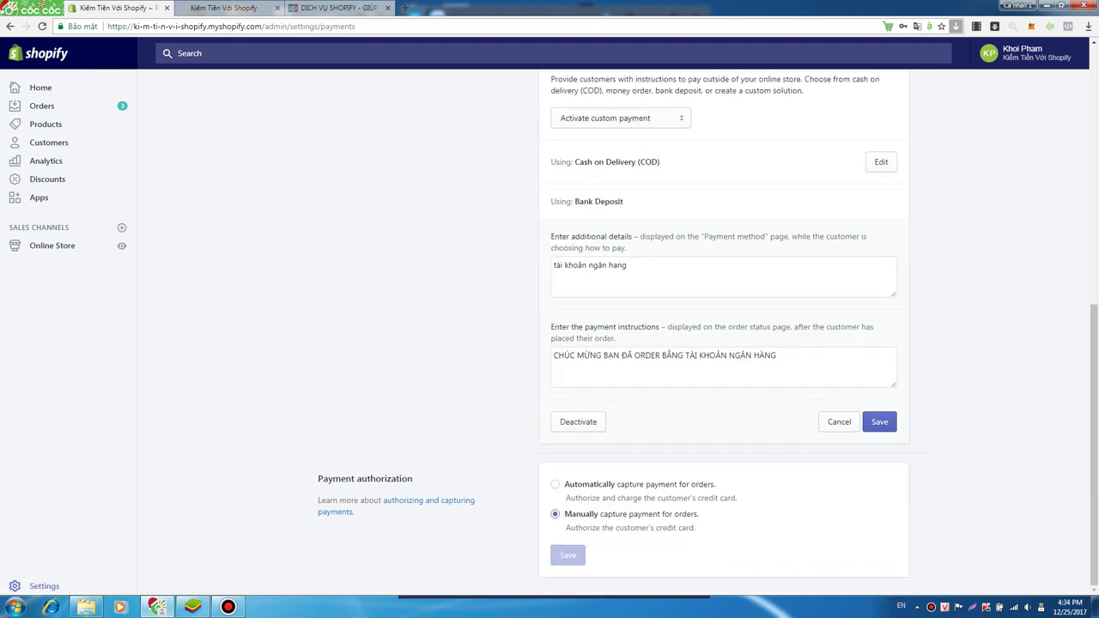
{"action": "left_click", "coordinate": [554, 276]}
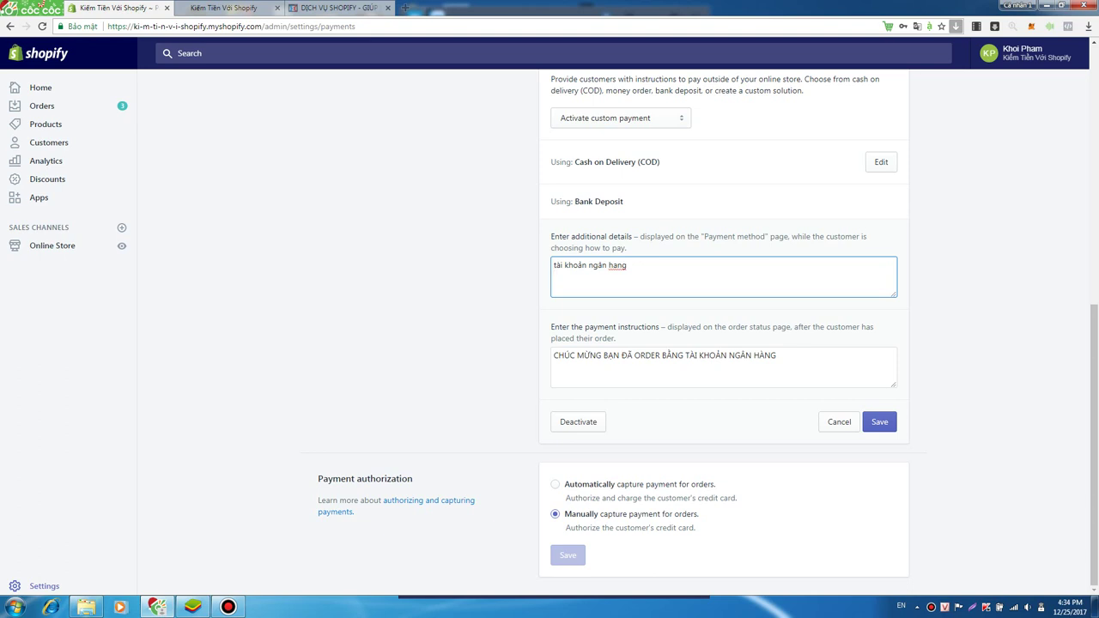
{"action": "key", "text": "Return"}
{"action": "key", "text": "Return"}
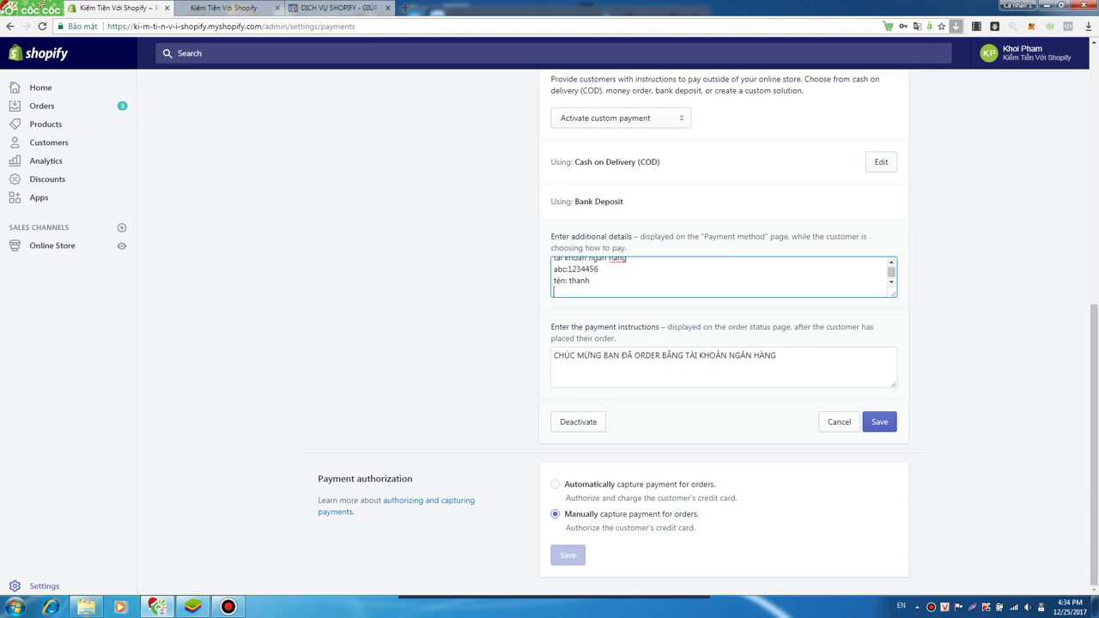
{"action": "left_click", "coordinate": [879, 425]}
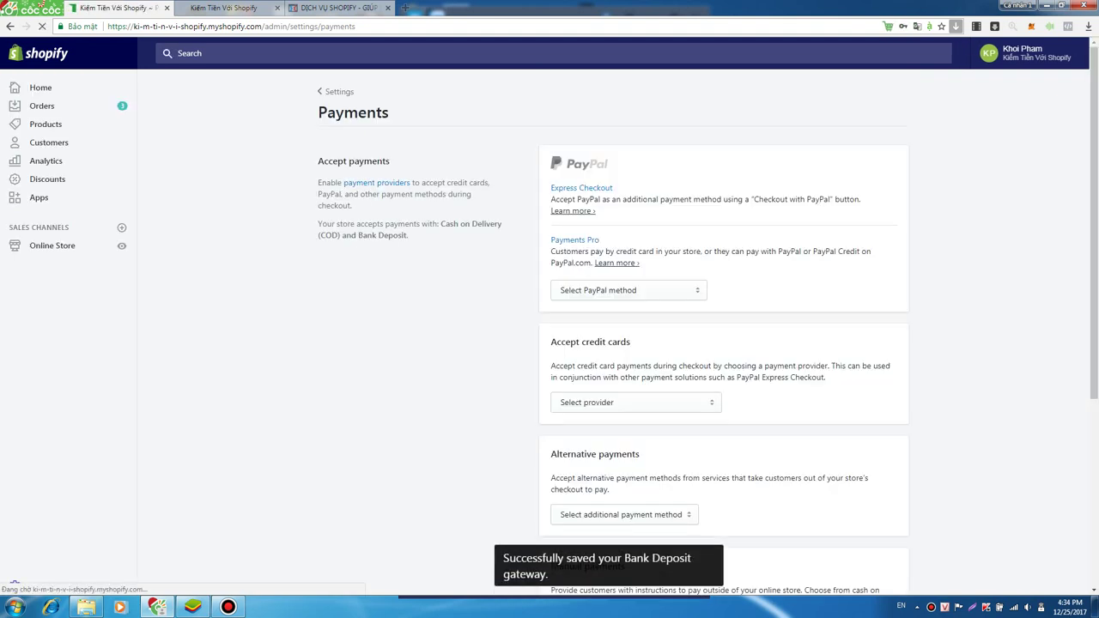
- Review the saved Cash on Delivery and Bank Deposit details, then open General settings
{"action": "scroll", "coordinate": [614, 343], "scroll_direction": "down", "scroll_amount": 3}
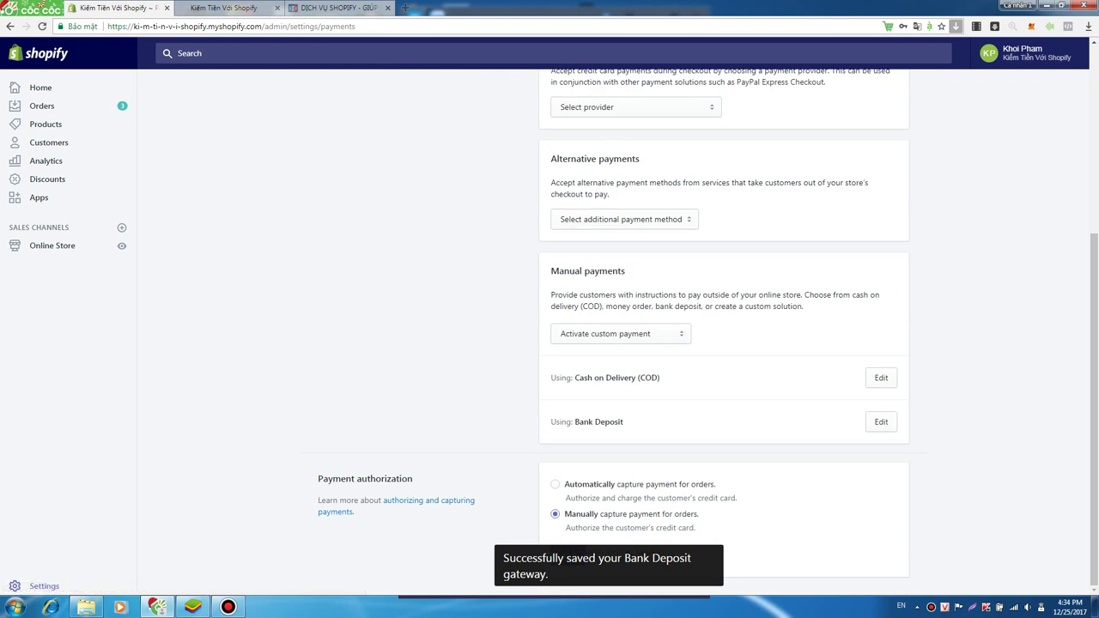
{"action": "left_click_drag", "start_coordinate": [572, 378], "coordinate": [661, 378]}
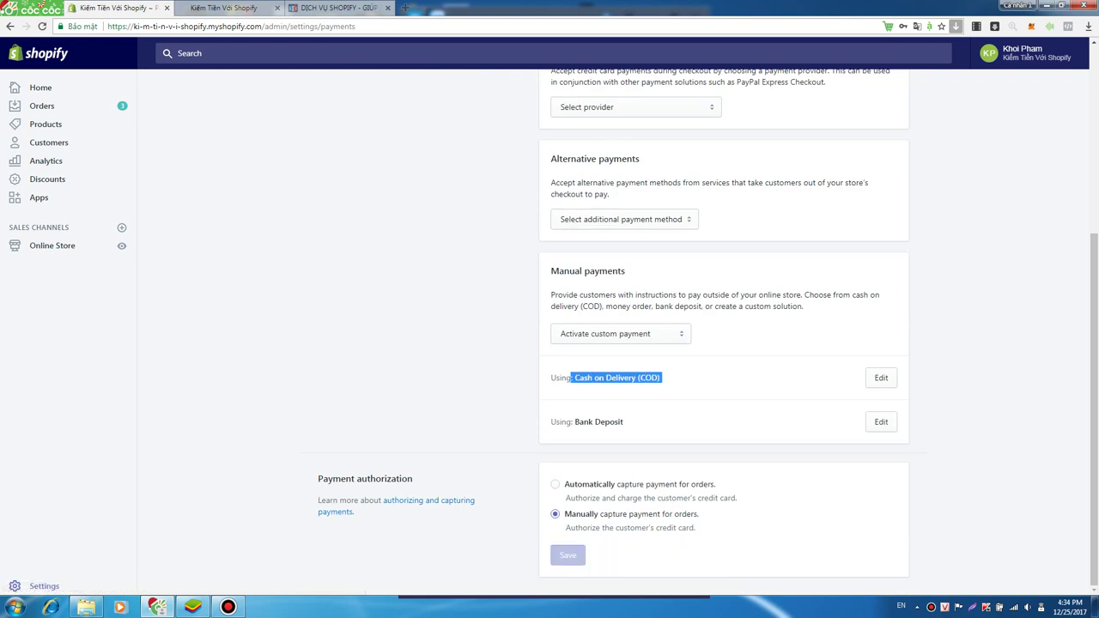
{"action": "left_click", "coordinate": [660, 378]}
{"action": "left_click_drag", "start_coordinate": [550, 378], "coordinate": [625, 421]}
{"action": "left_click", "coordinate": [625, 422]}
{"action": "left_click_drag", "start_coordinate": [551, 421], "coordinate": [625, 422]}
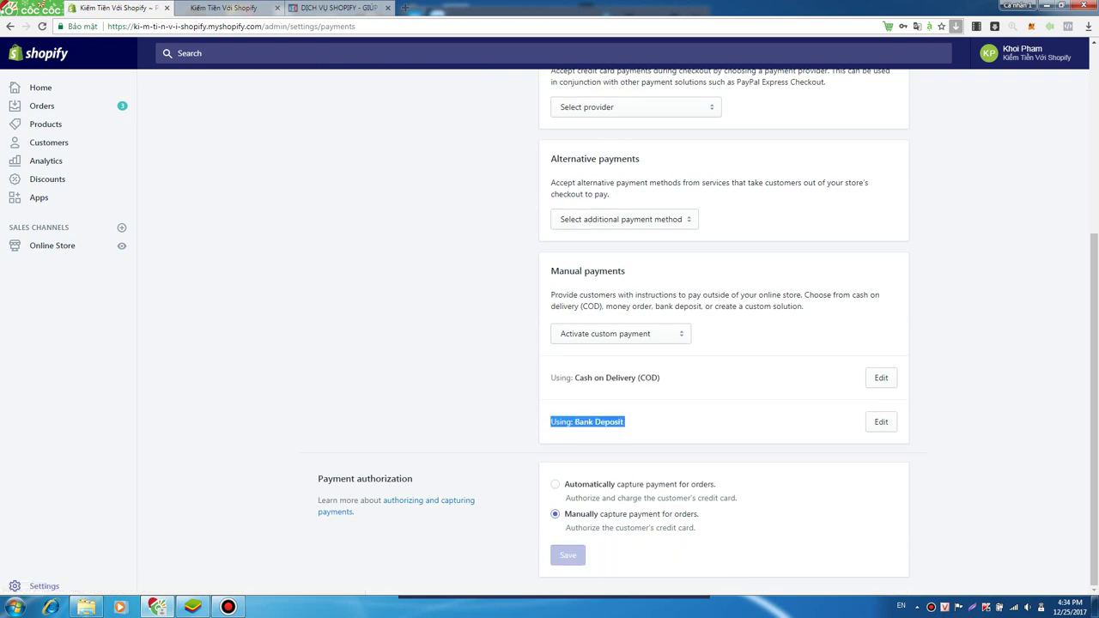
{"action": "left_click", "coordinate": [625, 421]}
{"action": "left_click", "coordinate": [881, 377]}
{"action": "scroll", "coordinate": [723, 344], "scroll_direction": "down", "scroll_amount": 1}
{"action": "scroll", "coordinate": [724, 344], "scroll_direction": "down", "scroll_amount": 1}
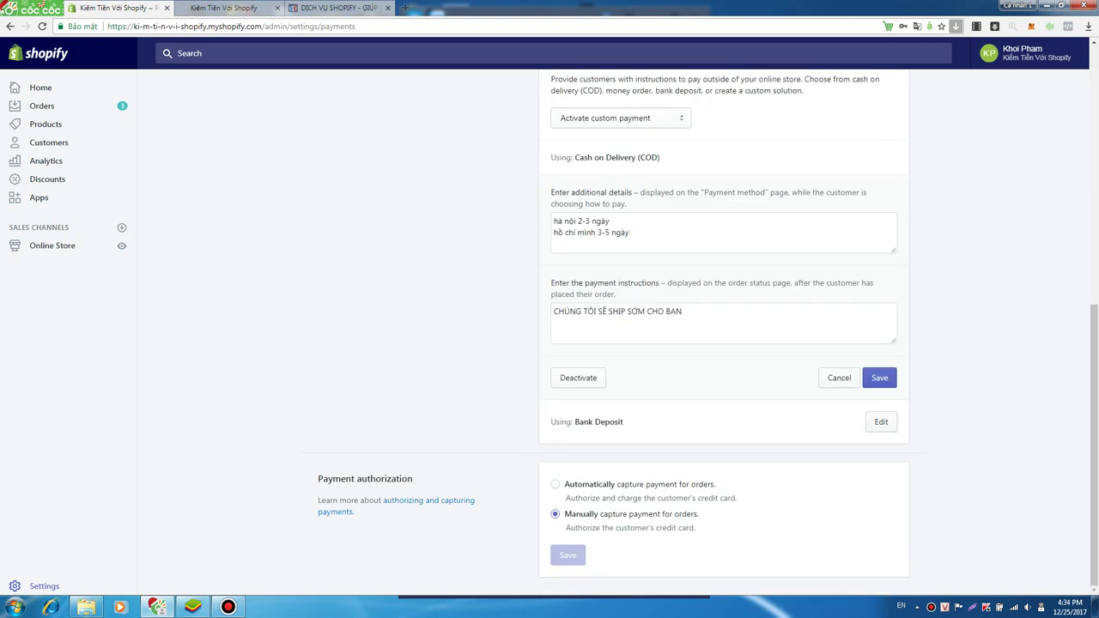
{"action": "left_click", "coordinate": [881, 423]}
{"action": "scroll", "coordinate": [723, 343], "scroll_direction": "up", "scroll_amount": 3}
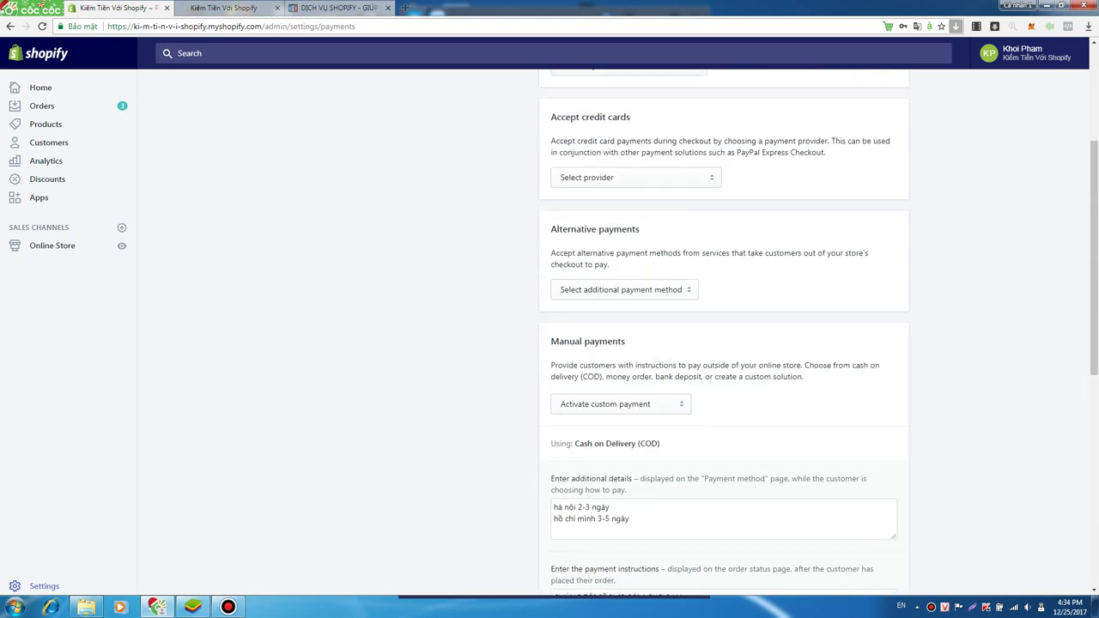
{"action": "scroll", "coordinate": [724, 343], "scroll_direction": "down", "scroll_amount": 3}
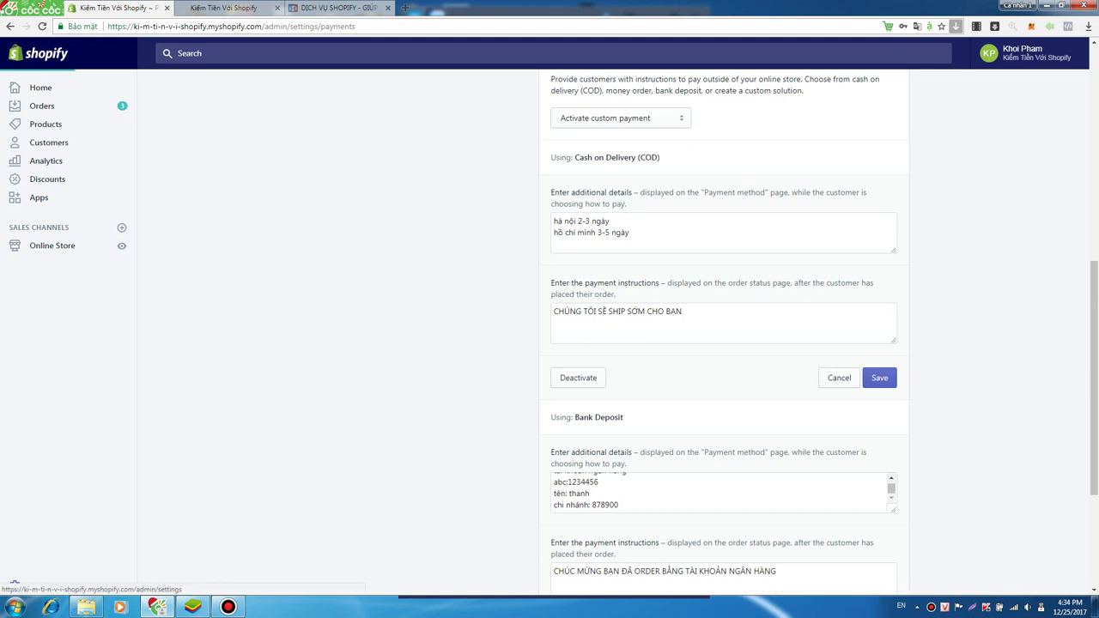
{"action": "left_click", "coordinate": [39, 585]}
{"action": "left_click", "coordinate": [403, 165]}
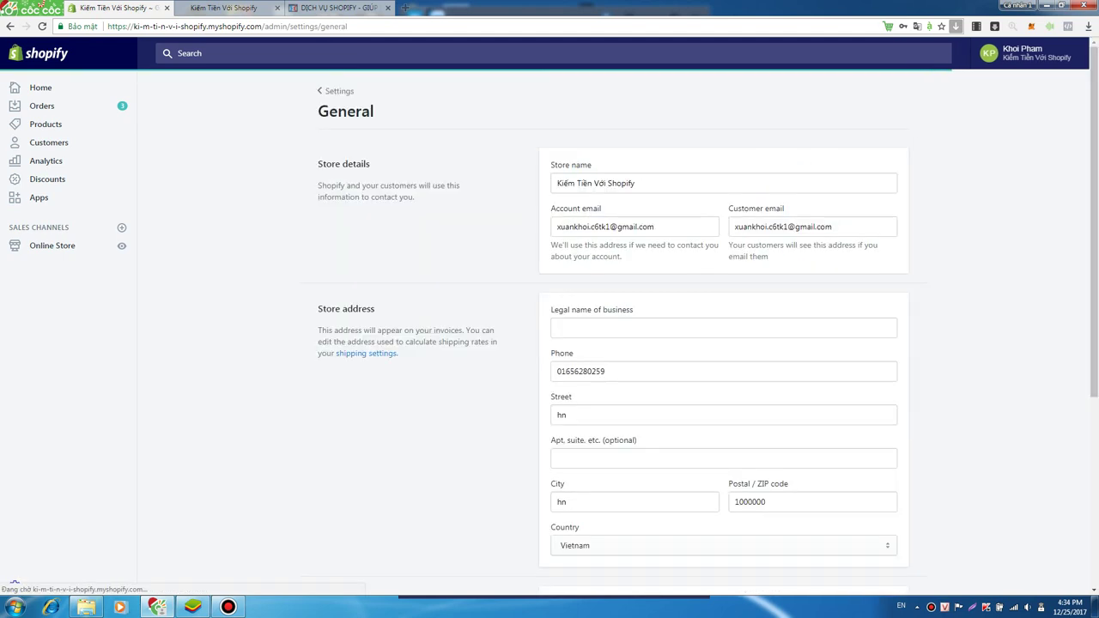
- Set the store currency to Vietnamese đồng (VND) and save
{"action": "scroll", "coordinate": [601, 343], "scroll_direction": "down", "scroll_amount": 4}
{"action": "key", "text": "alt+Left"}
{"action": "scroll", "coordinate": [614, 343], "scroll_direction": "down", "scroll_amount": 3}
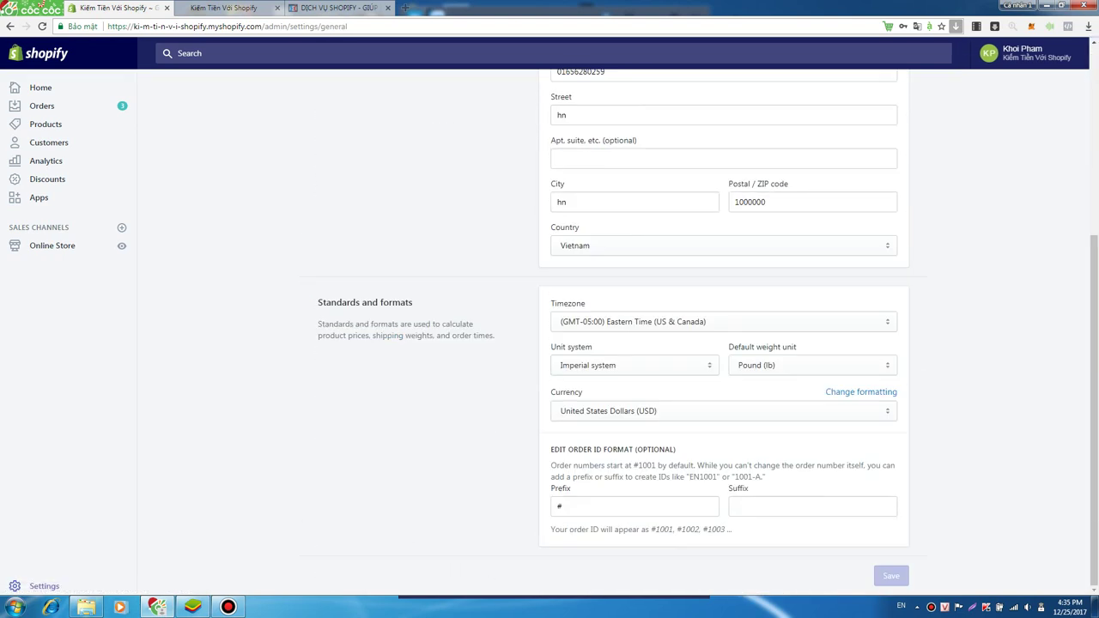
{"action": "left_click", "coordinate": [723, 410]}
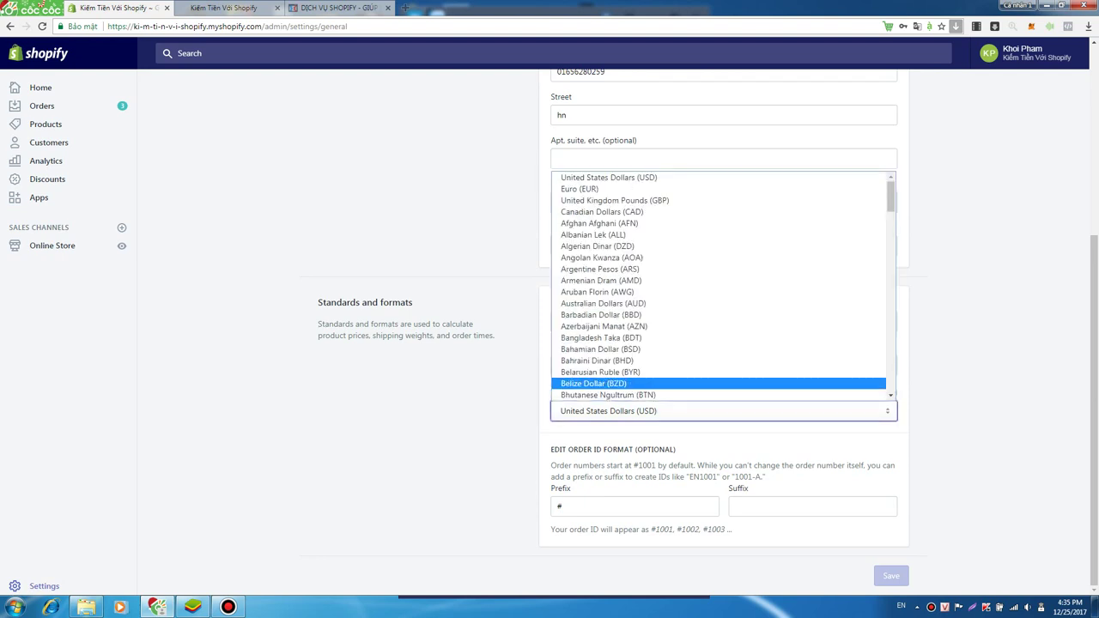
{"action": "left_click", "coordinate": [724, 411]}
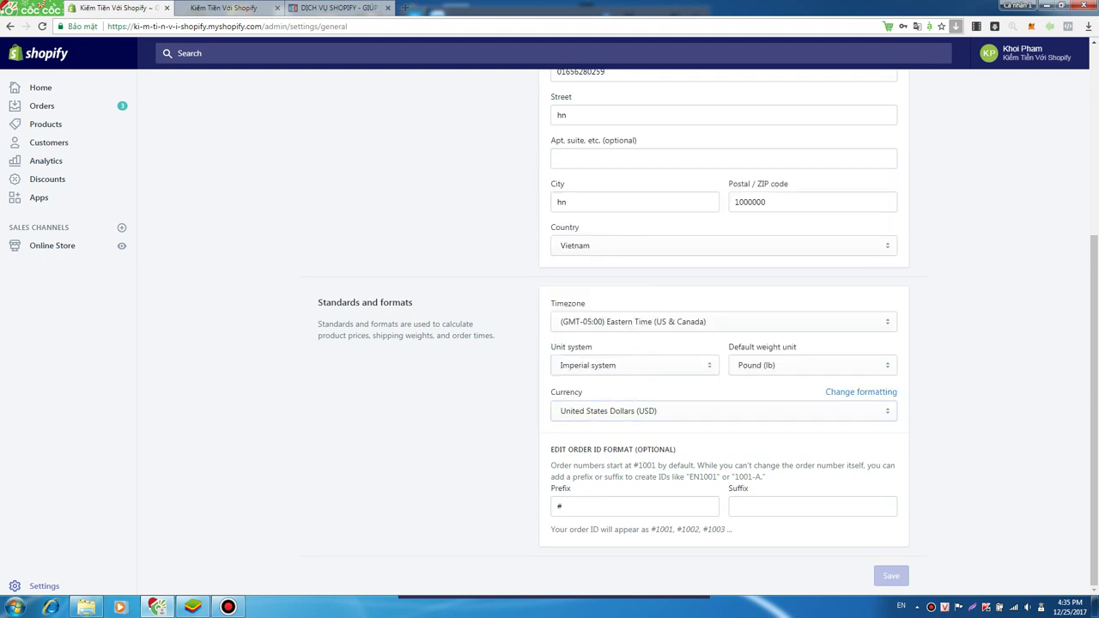
{"action": "left_click", "coordinate": [723, 410]}
{"action": "scroll", "coordinate": [724, 326], "scroll_direction": "down", "scroll_amount": 15}
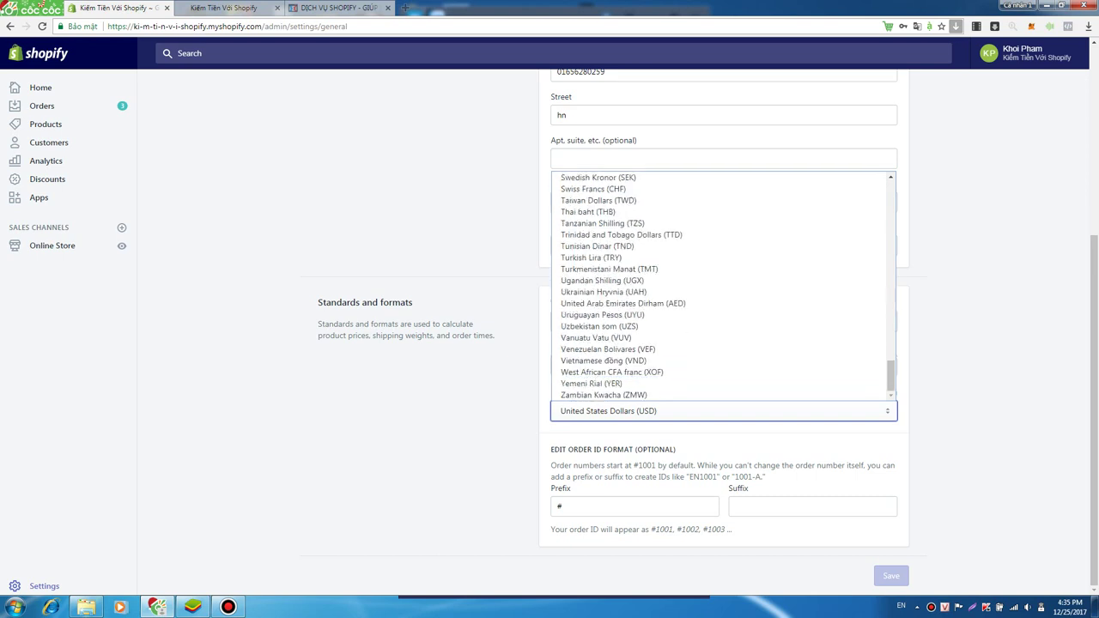
{"action": "left_click", "coordinate": [604, 361]}
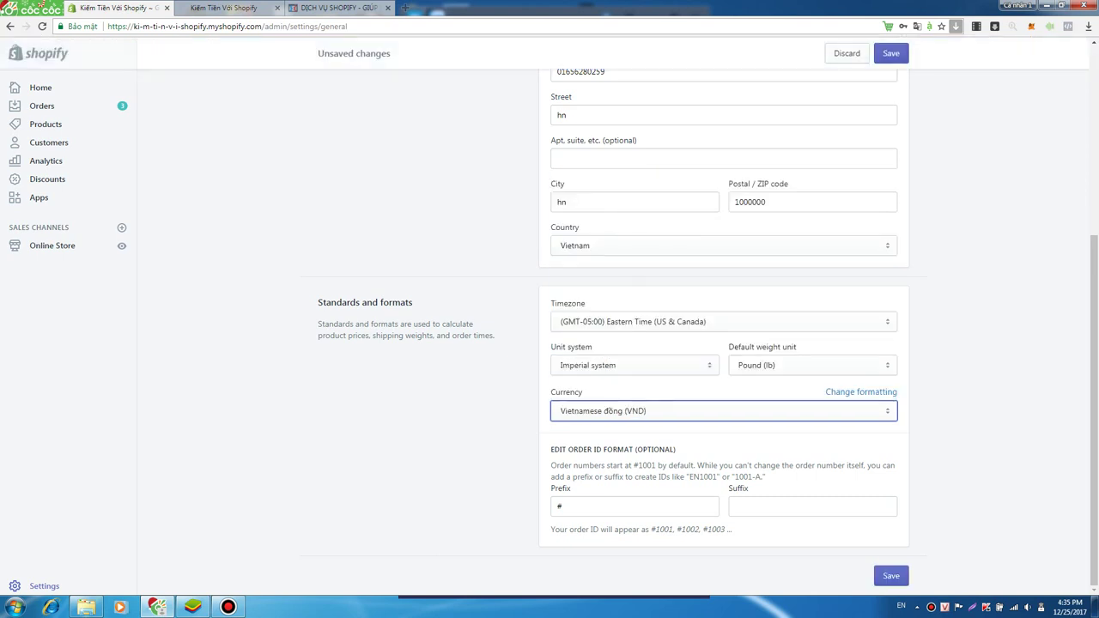
{"action": "left_click", "coordinate": [891, 575]}
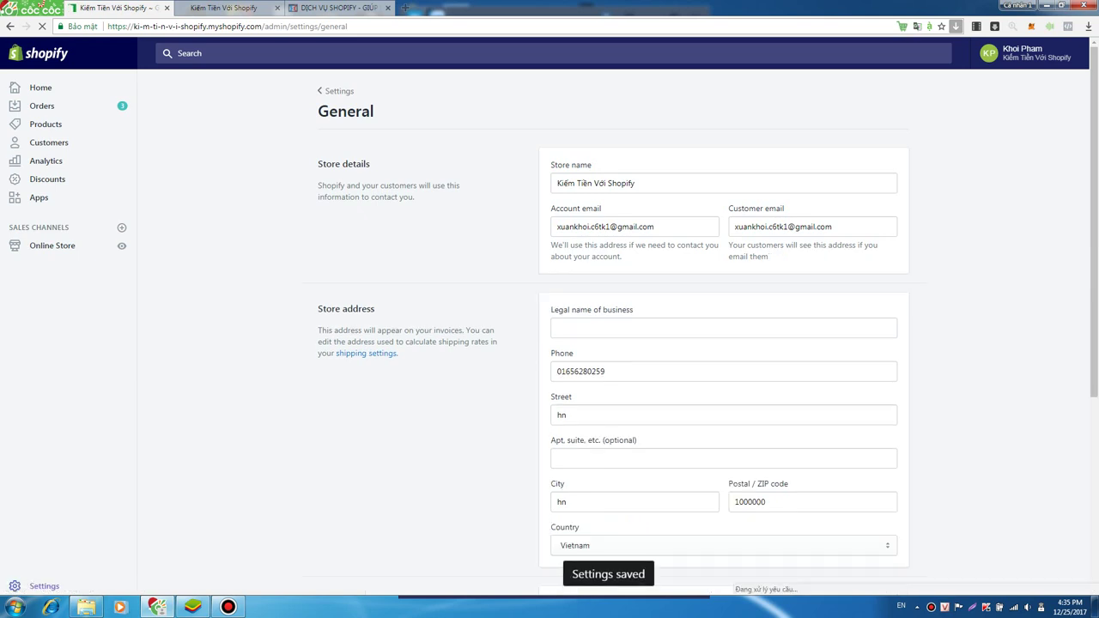
- Confirm General settings shows VND, then open the Shipping settings
{"action": "left_click", "coordinate": [44, 586]}
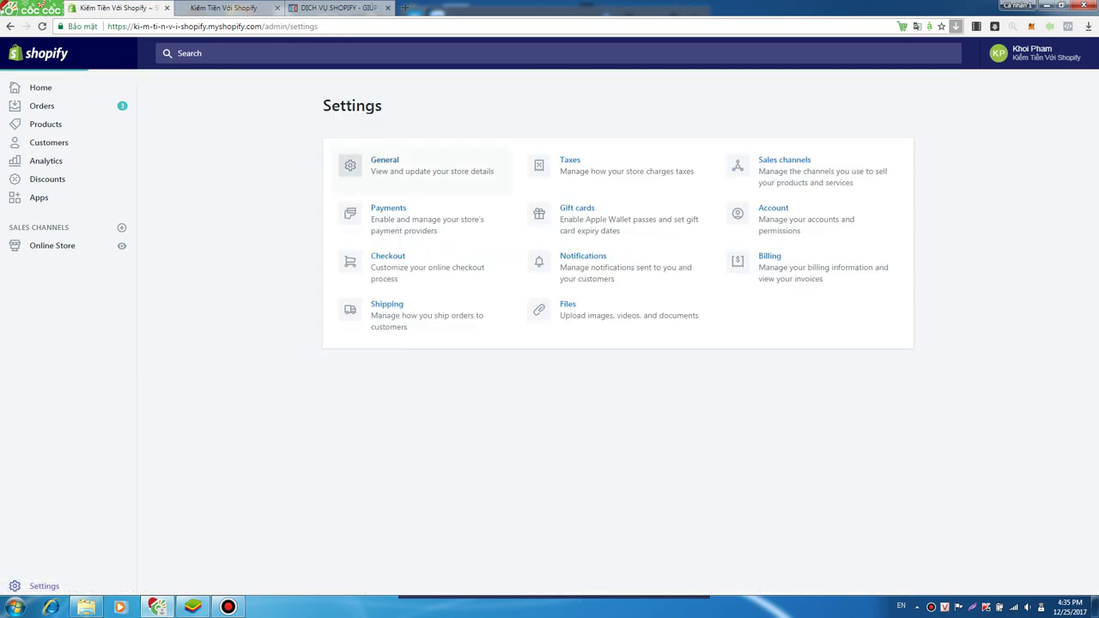
{"action": "left_click", "coordinate": [385, 159]}
{"action": "scroll", "coordinate": [549, 343], "scroll_direction": "down", "scroll_amount": 5}
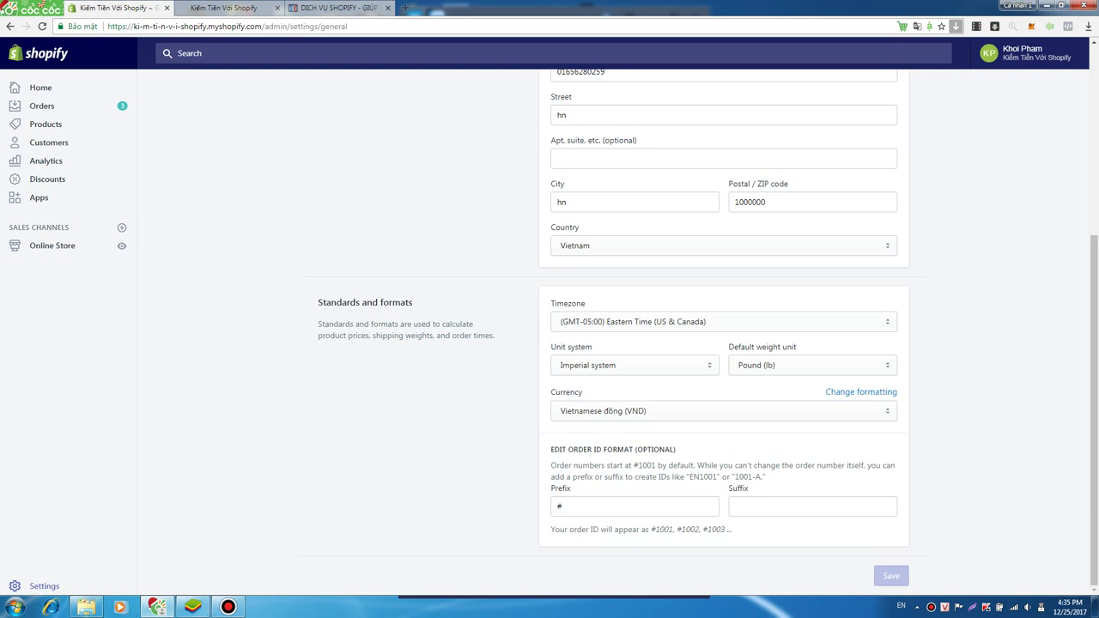
{"action": "left_click", "coordinate": [44, 586]}
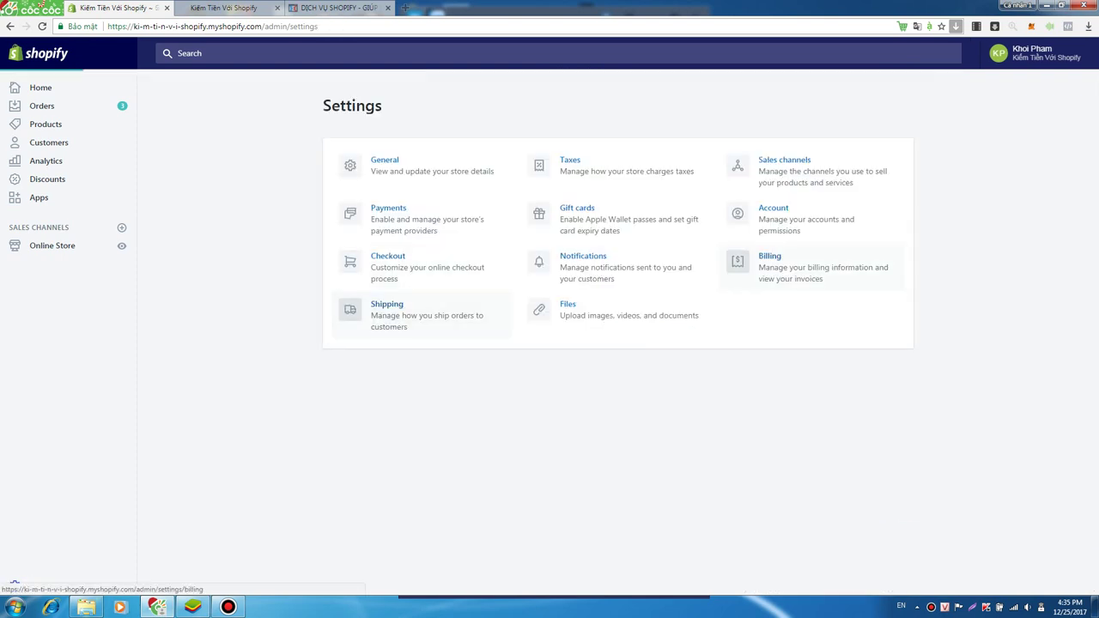
{"action": "left_click", "coordinate": [386, 309]}
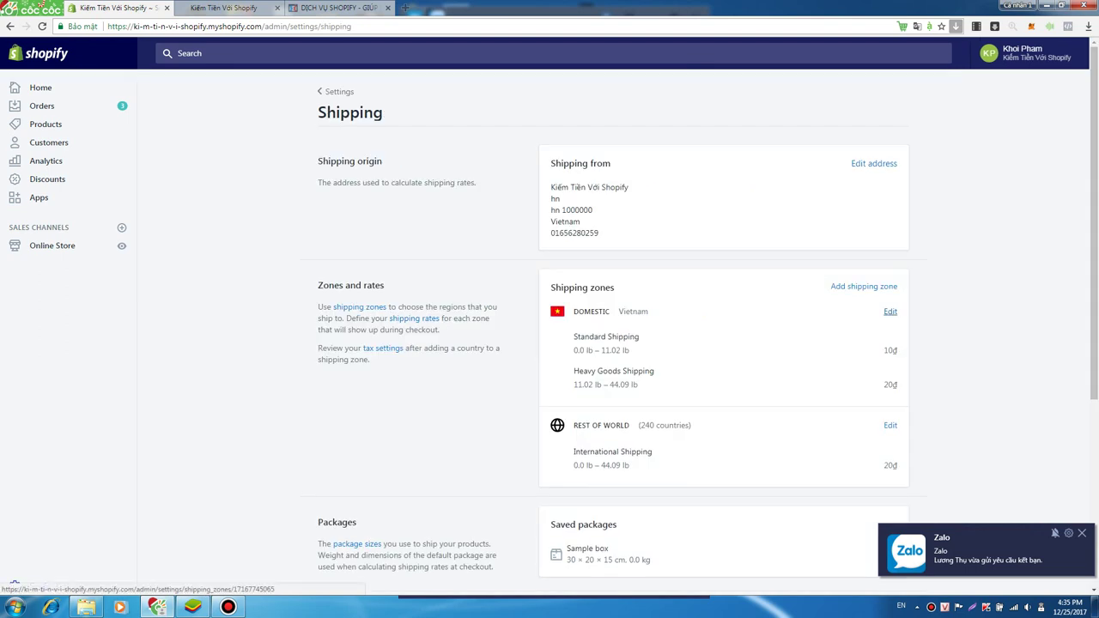
- In the Domestic zone, rename Standard Shipping to 'Hà nội' with a 10000 rate amount
{"action": "left_click", "coordinate": [890, 311]}
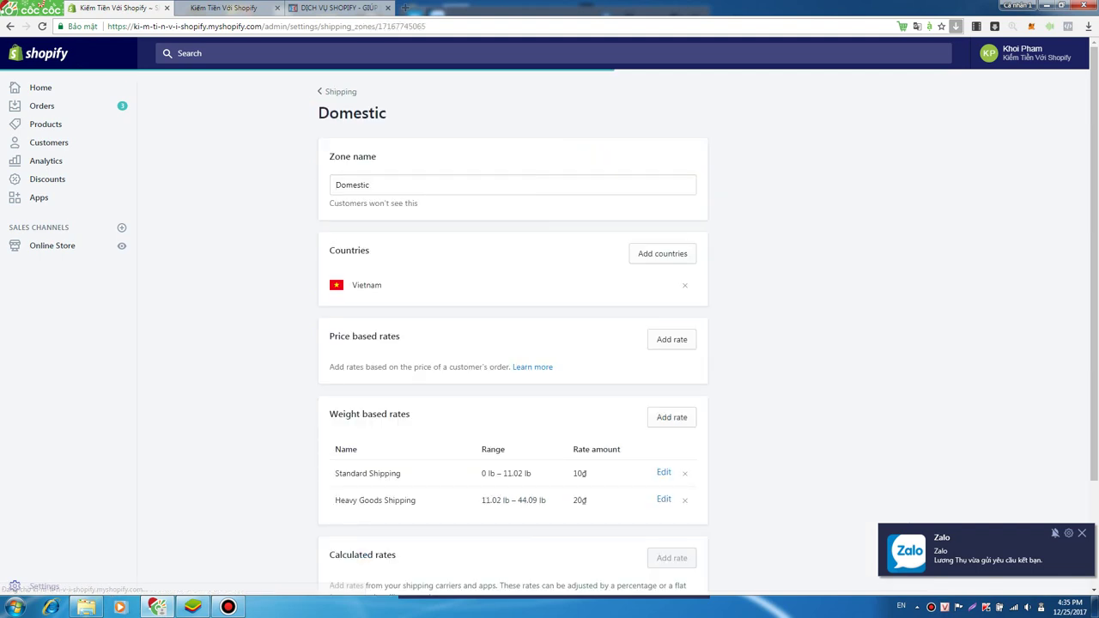
{"action": "left_click", "coordinate": [663, 472]}
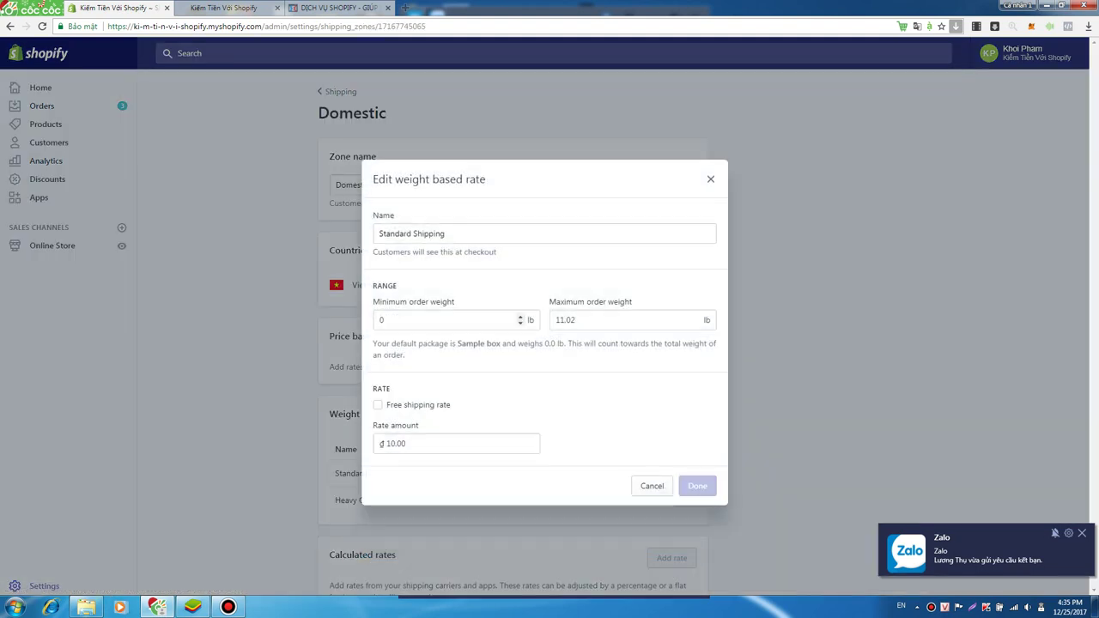
{"action": "left_click", "coordinate": [446, 319]}
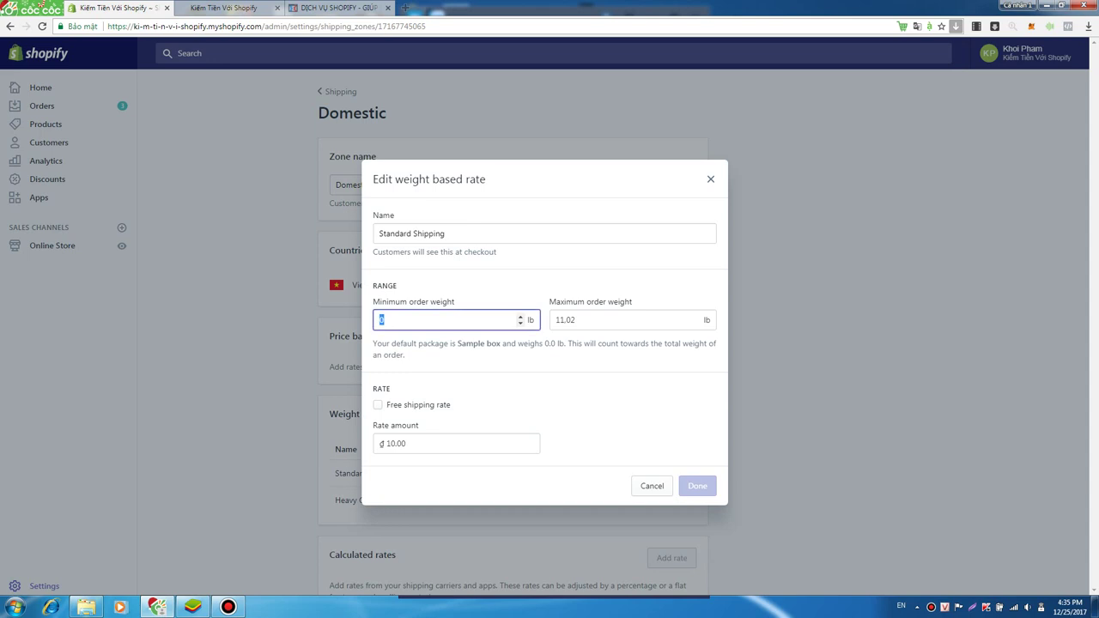
{"action": "left_click", "coordinate": [445, 233]}
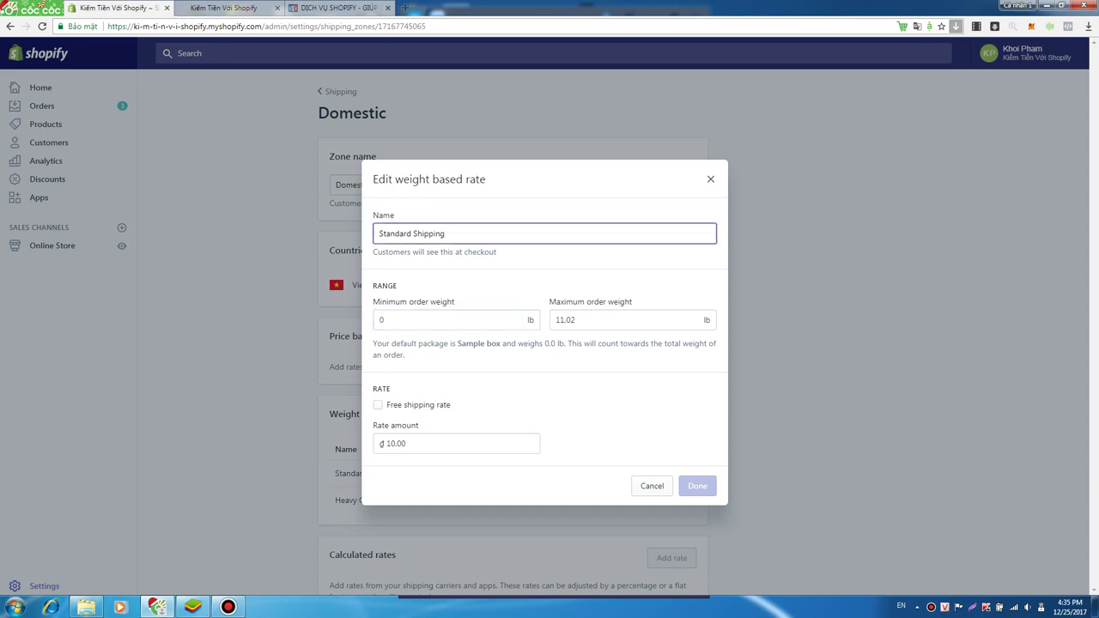
{"action": "key", "text": "ctrl+a"}
{"action": "type", "text": "Hà nội"}
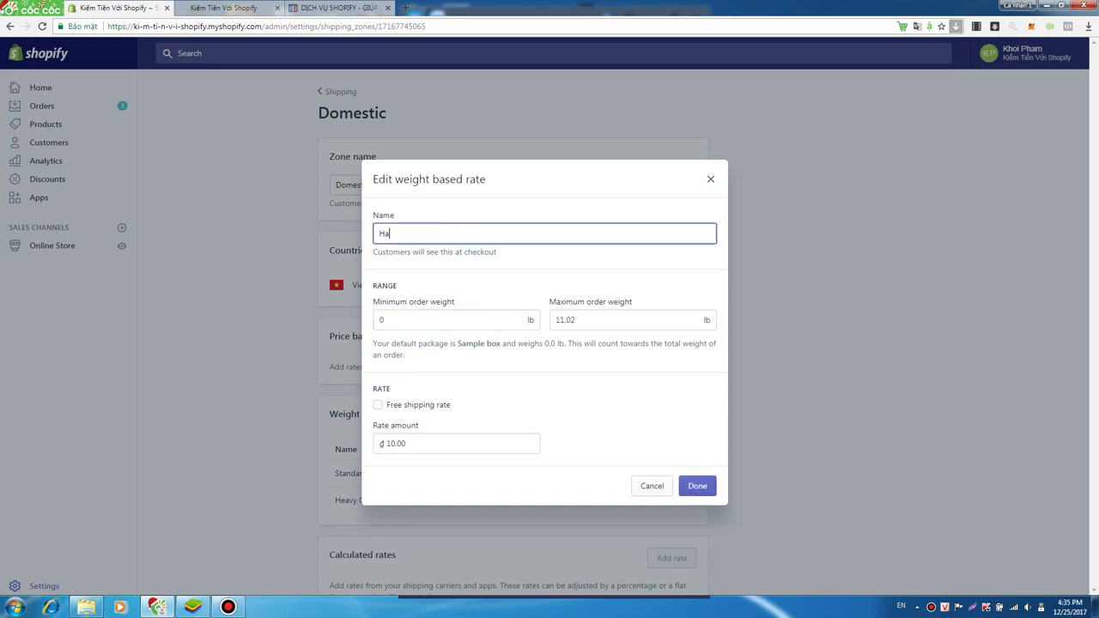
{"action": "key", "text": "Tab"}
{"action": "key", "text": "Tab"}
{"action": "key", "text": "Tab"}
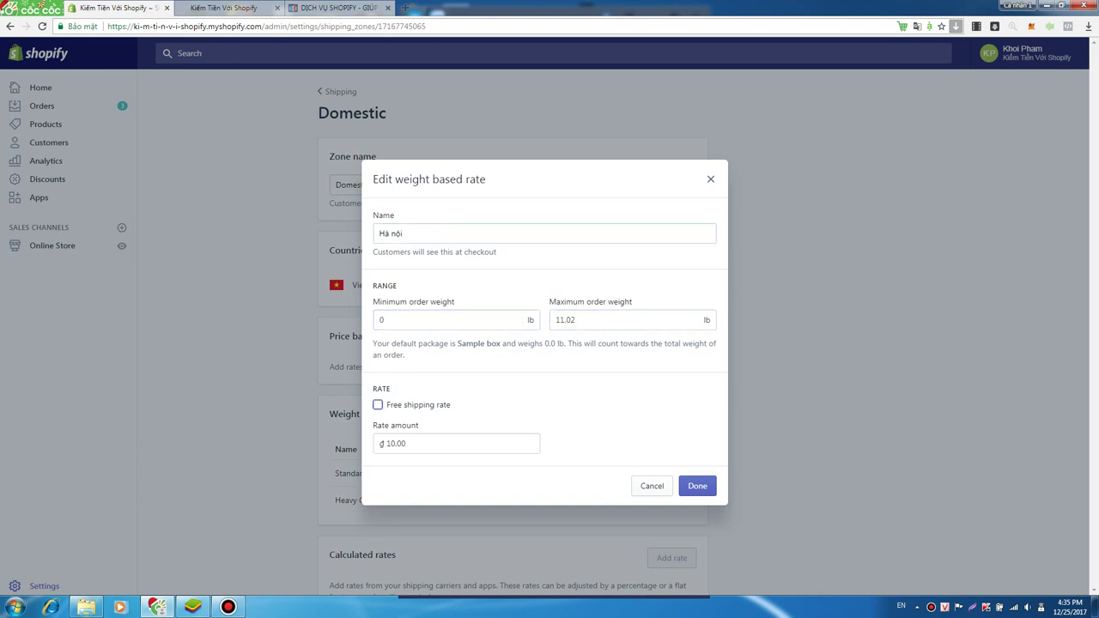
{"action": "key", "text": "Tab"}
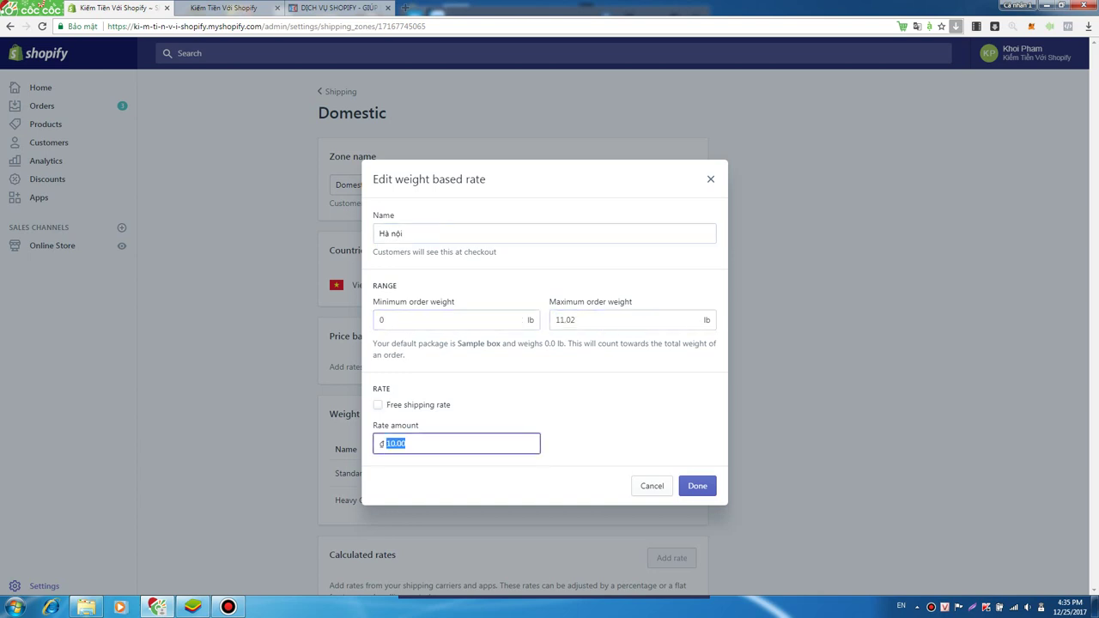
{"action": "type", "text": "10000"}
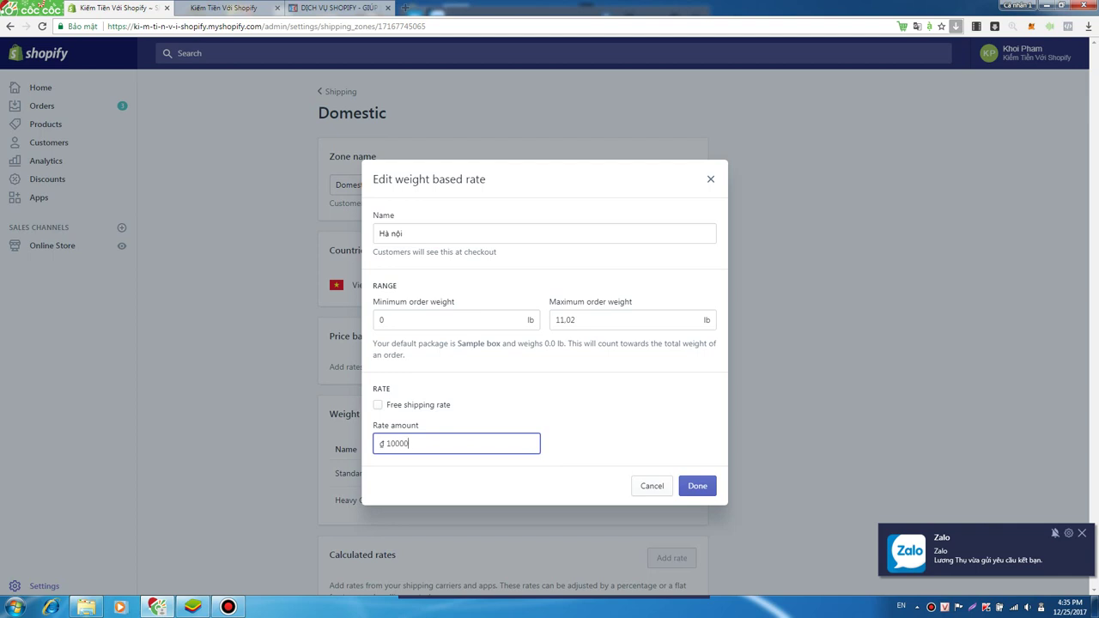
{"action": "key", "text": "Tab"}
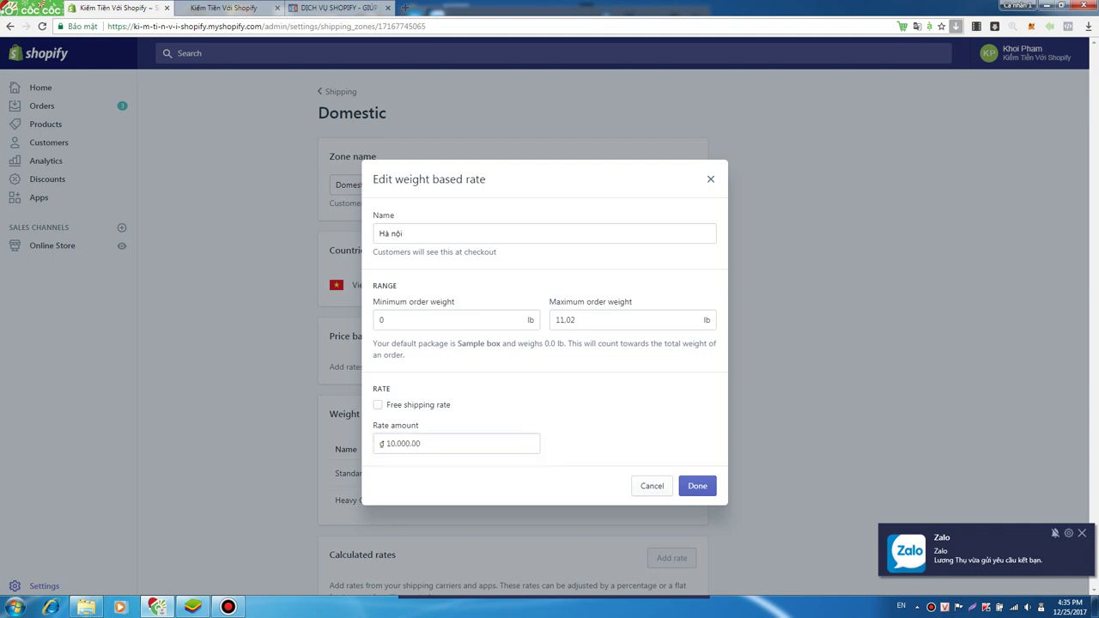
{"action": "key", "text": "Return"}
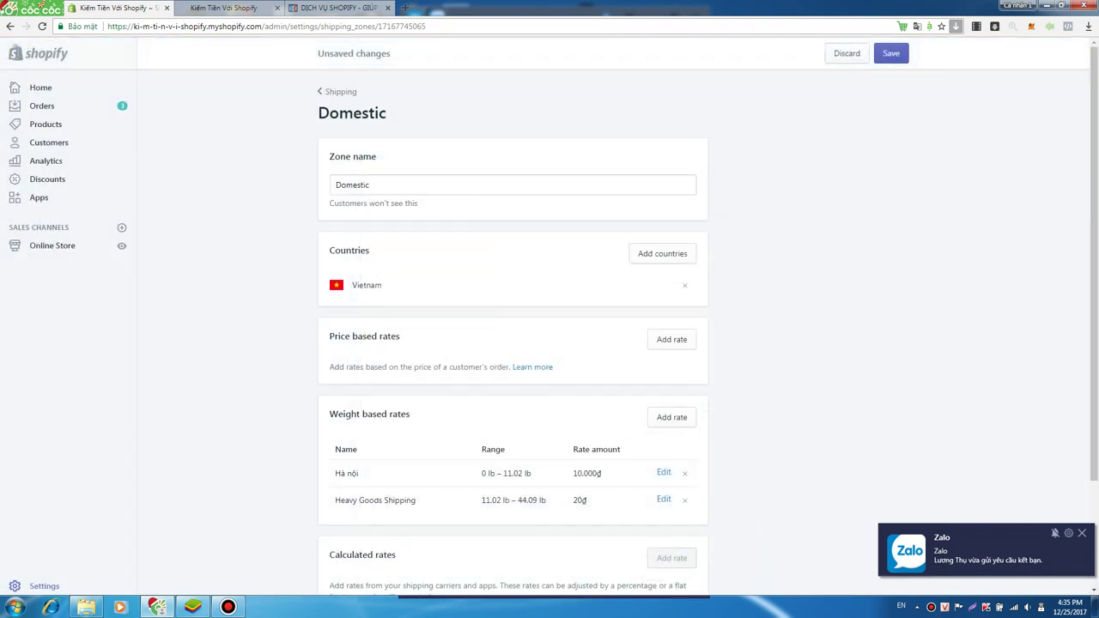
- Rename Heavy Goods Shipping to 'Hồ Chí Minh' at 20.000₫ and save the Domestic zone
{"action": "left_click", "coordinate": [663, 498]}
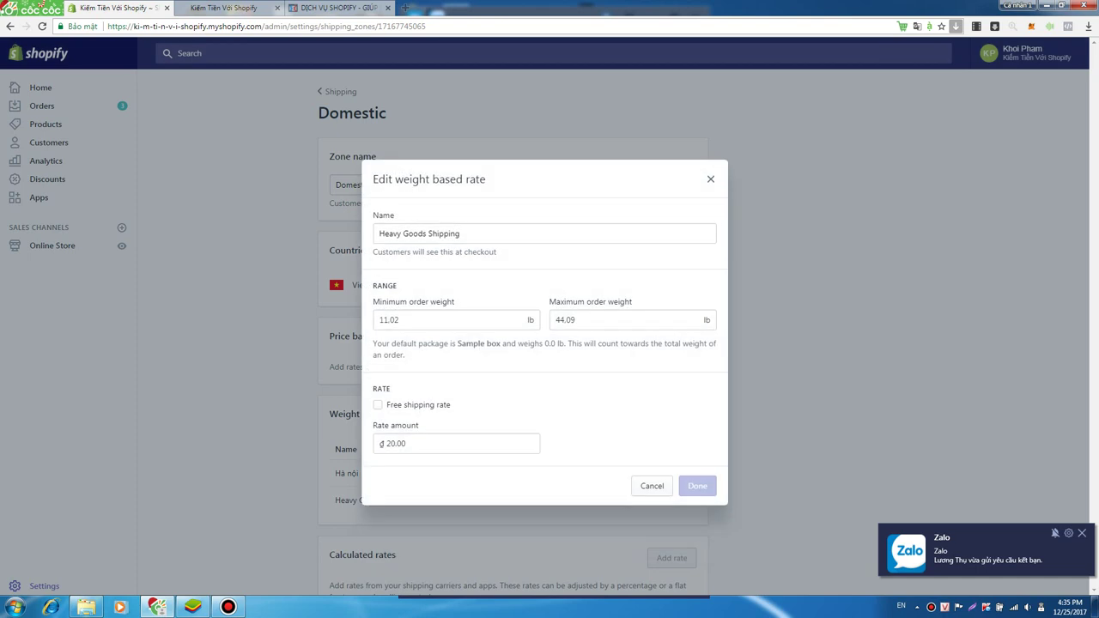
{"action": "type", "text": "Hồ Chí"}
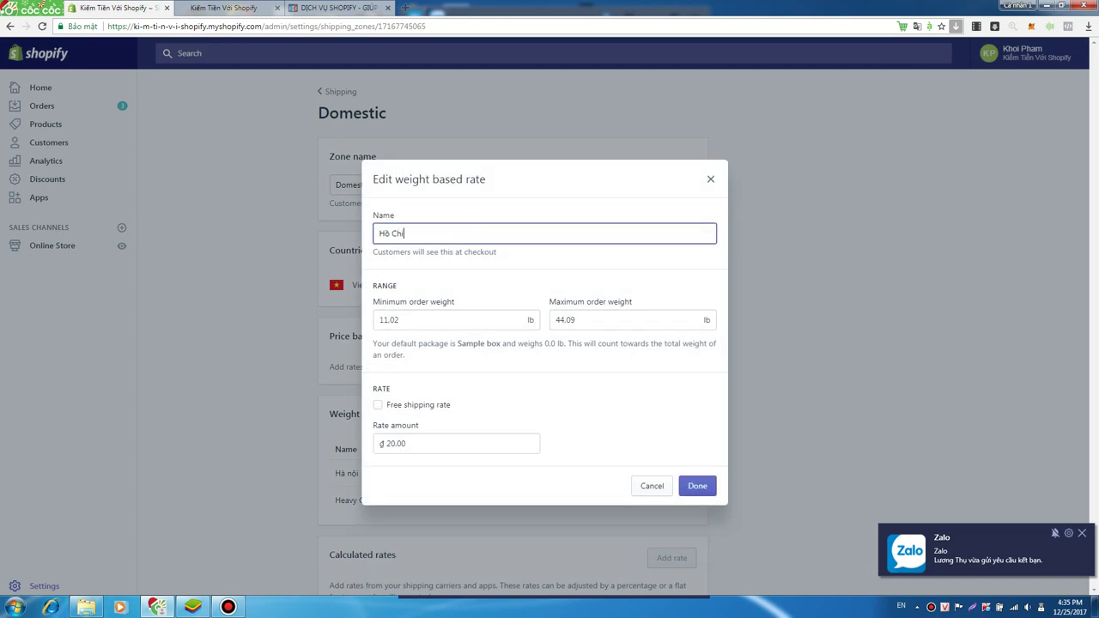
{"action": "type", "text": " TMinh"}
{"action": "key", "text": "Tab"}
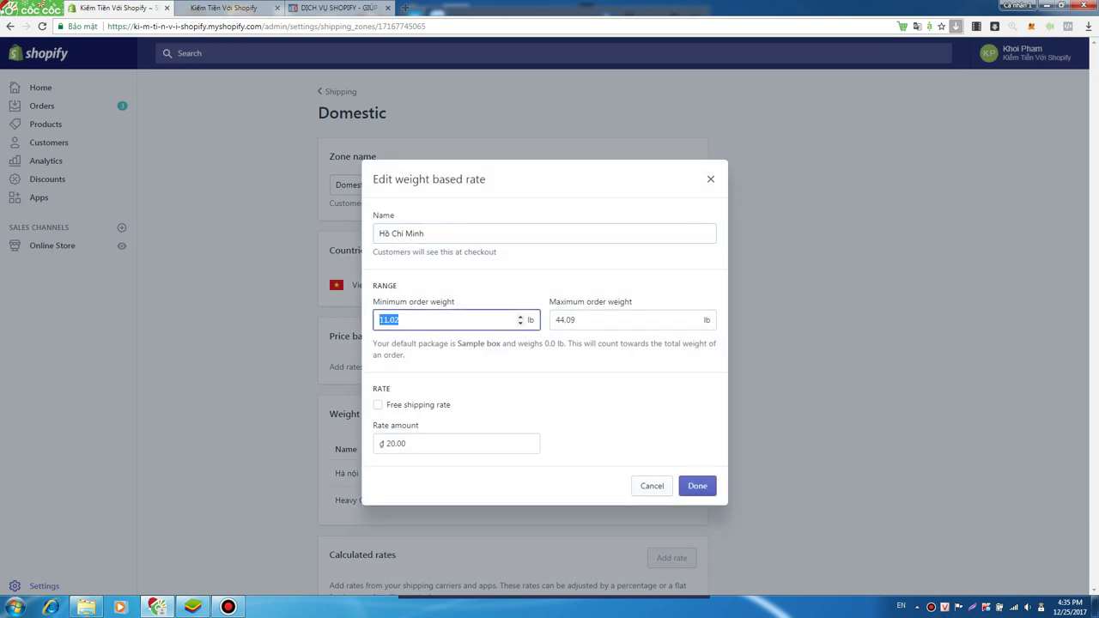
{"action": "left_click", "coordinate": [455, 443]}
{"action": "type", "text": "0"}
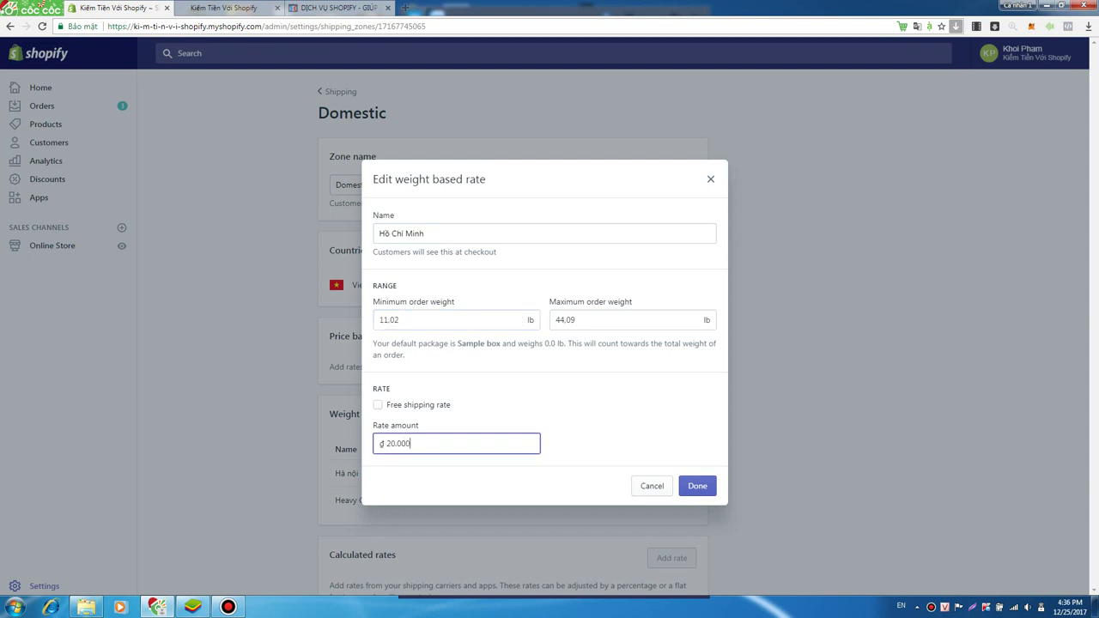
{"action": "left_click", "coordinate": [378, 404]}
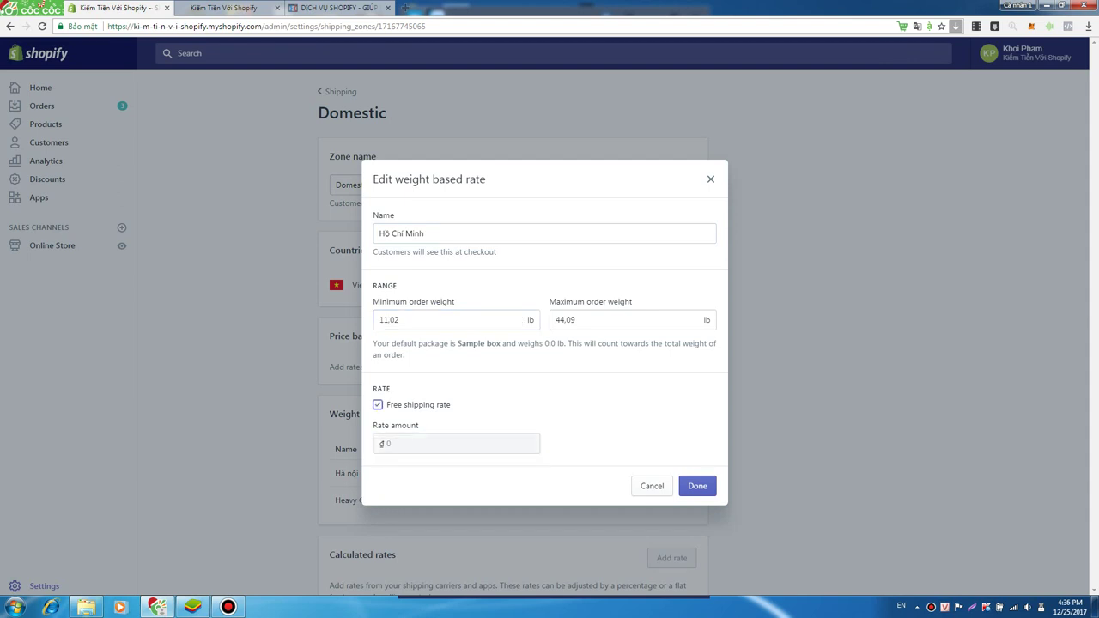
{"action": "key", "text": "space"}
{"action": "key", "text": "Return"}
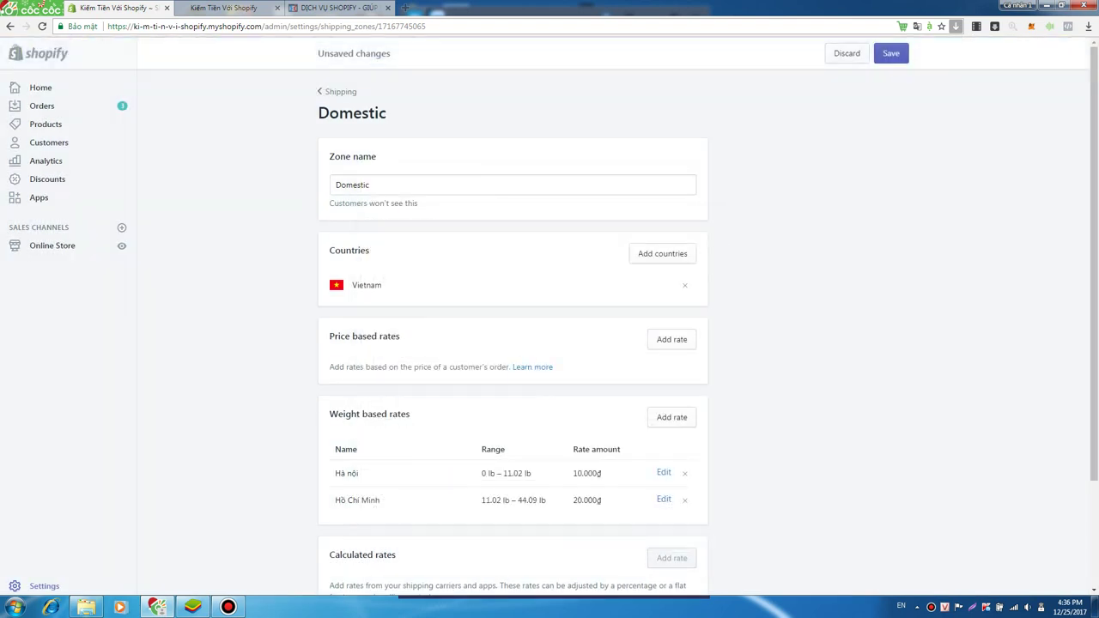
{"action": "key", "text": "ctrl+s"}
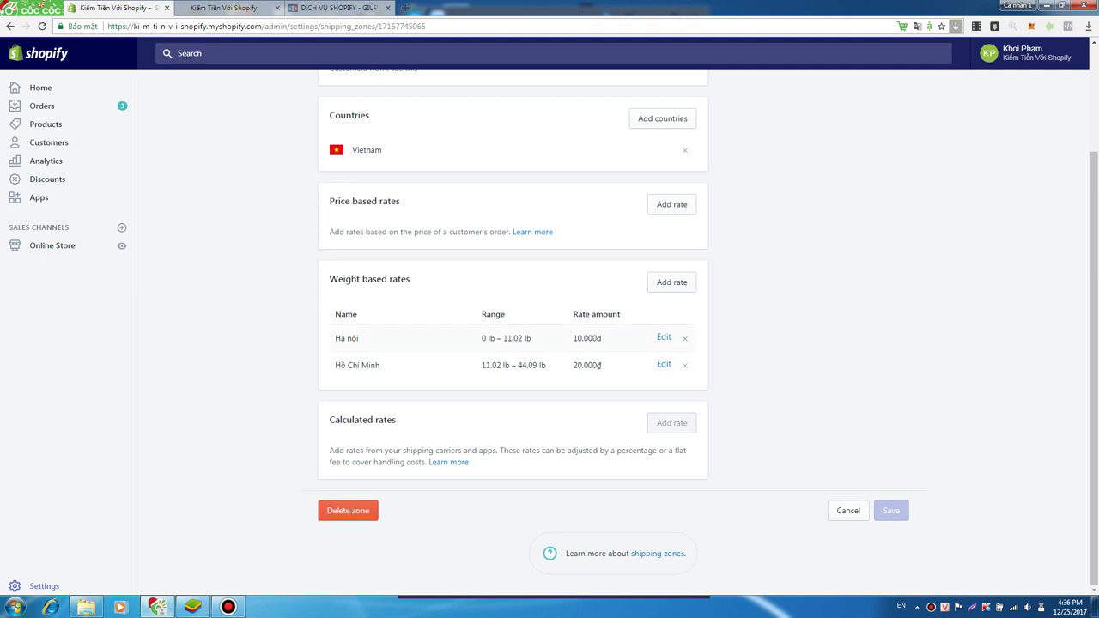
- Highlight the Price based rates and Weight based rates section headings
{"action": "triple_click", "coordinate": [363, 200]}
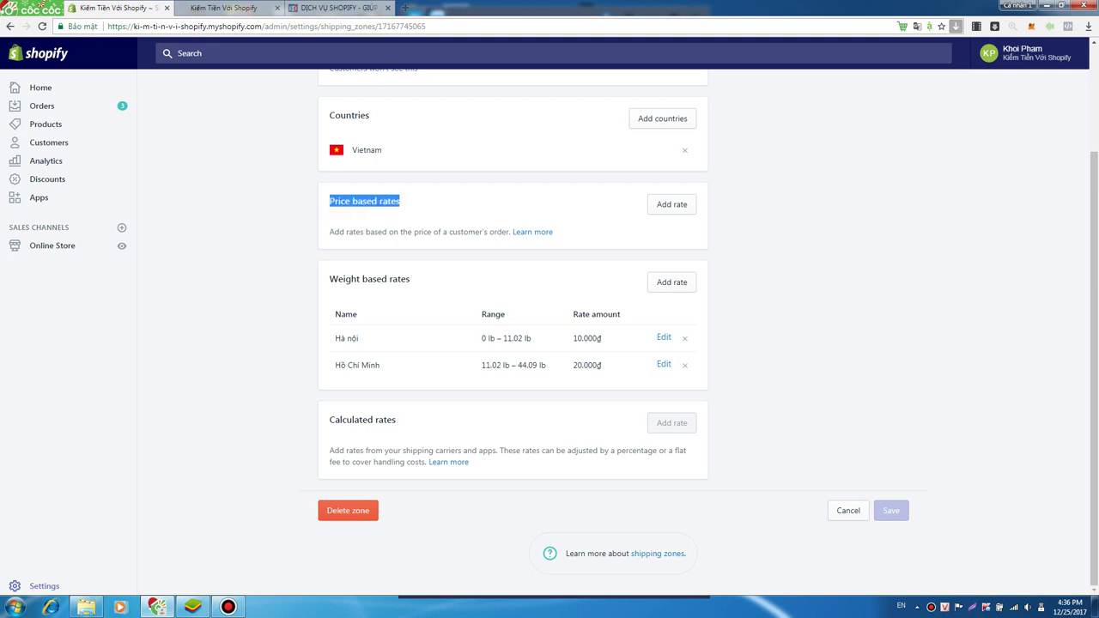
{"action": "triple_click", "coordinate": [369, 279]}
{"action": "left_click_drag", "start_coordinate": [400, 201], "coordinate": [328, 201]}
{"action": "left_click", "coordinate": [329, 201]}
{"action": "triple_click", "coordinate": [328, 201]}
{"action": "left_click", "coordinate": [329, 201]}
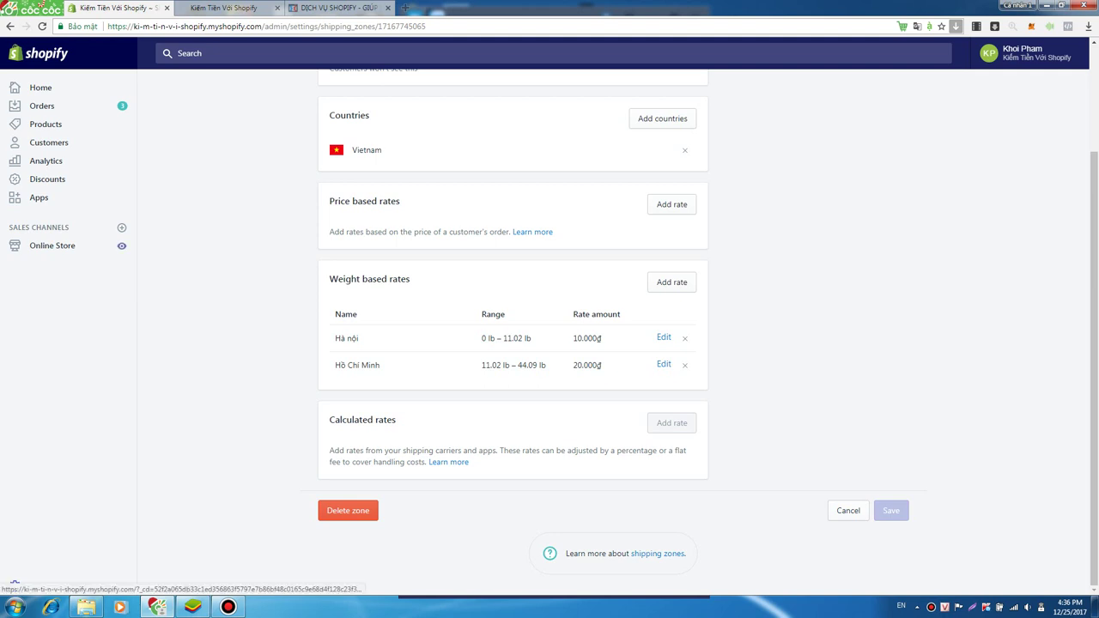
- Check the live storefront for ₫ prices, then go back to the admin Products list
{"action": "left_click", "coordinate": [121, 245]}
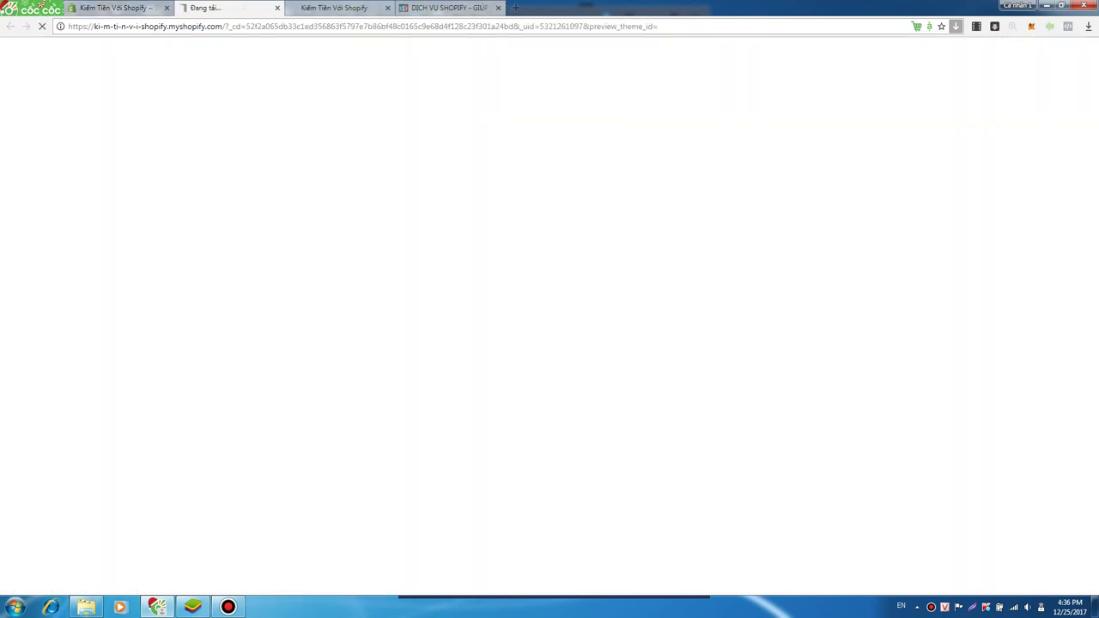
{"action": "key", "text": "ctrl+Tab"}
{"action": "key", "text": "ctrl+w"}
{"action": "key", "text": "ctrl+shift+Tab"}
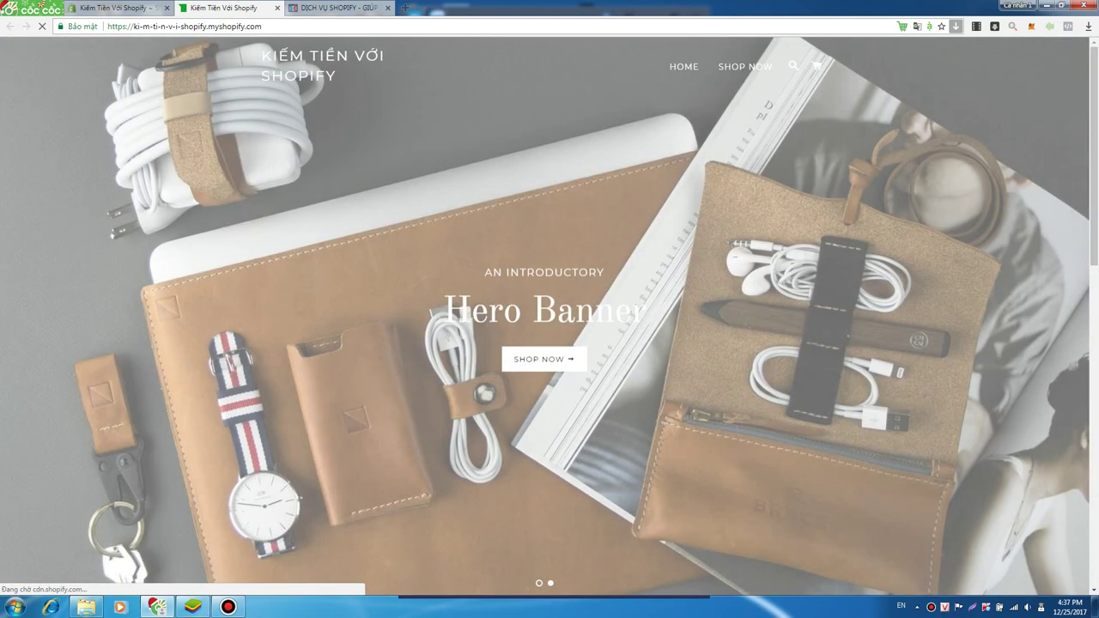
{"action": "scroll", "coordinate": [549, 316], "scroll_direction": "down", "scroll_amount": 5}
{"action": "scroll", "coordinate": [549, 316], "scroll_direction": "down", "scroll_amount": 4}
{"action": "scroll", "coordinate": [549, 316], "scroll_direction": "up", "scroll_amount": 3}
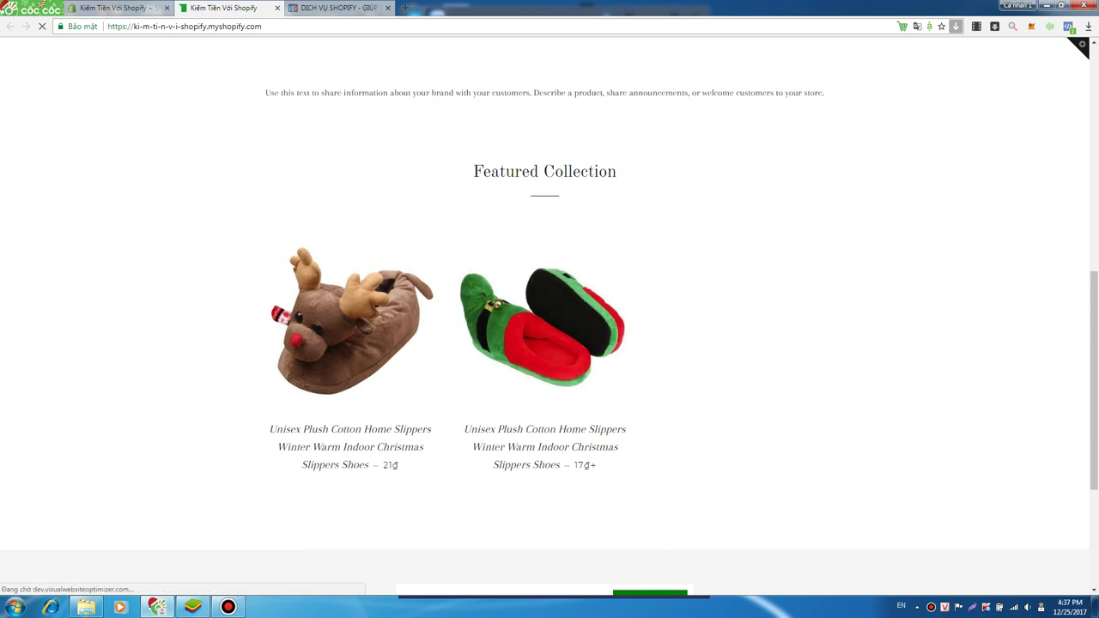
{"action": "key", "text": "ctrl+shift+Tab"}
{"action": "left_click", "coordinate": [14, 124]}
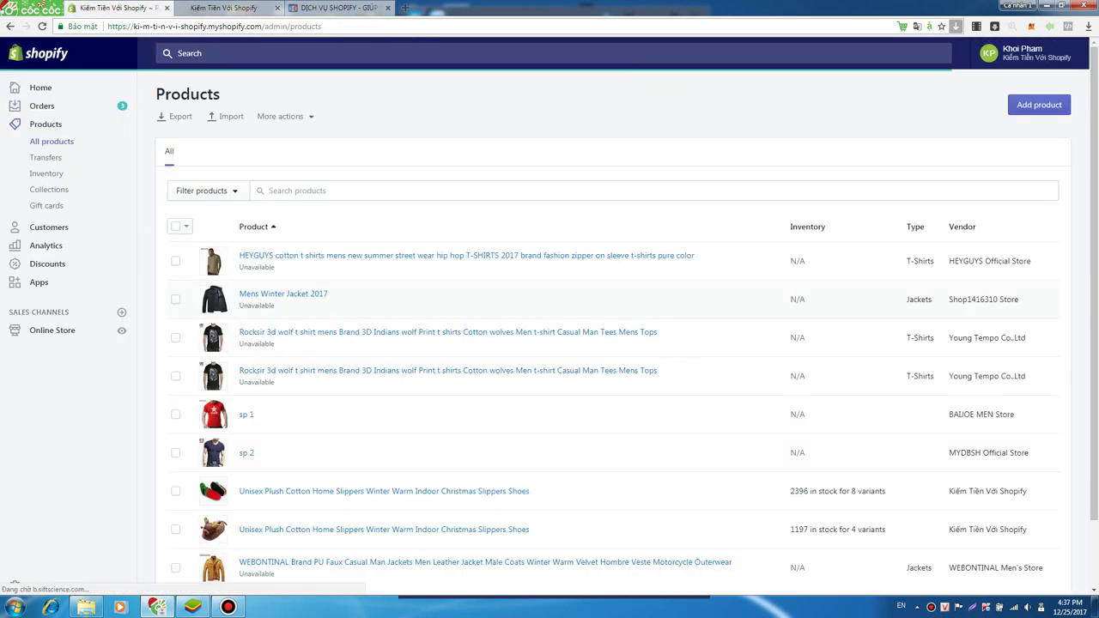
- Open the green Christmas slippers product and bulk-edit all eight variants
{"action": "scroll", "coordinate": [549, 344], "scroll_direction": "down", "scroll_amount": 1}
{"action": "left_click", "coordinate": [383, 414]}
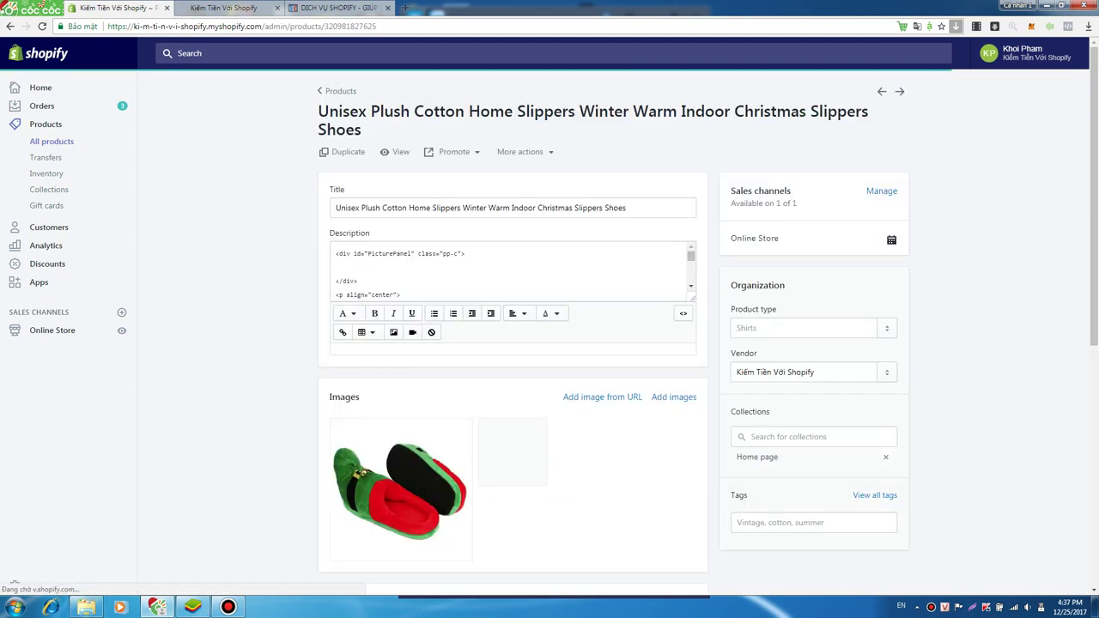
{"action": "scroll", "coordinate": [513, 325], "scroll_direction": "down", "scroll_amount": 5}
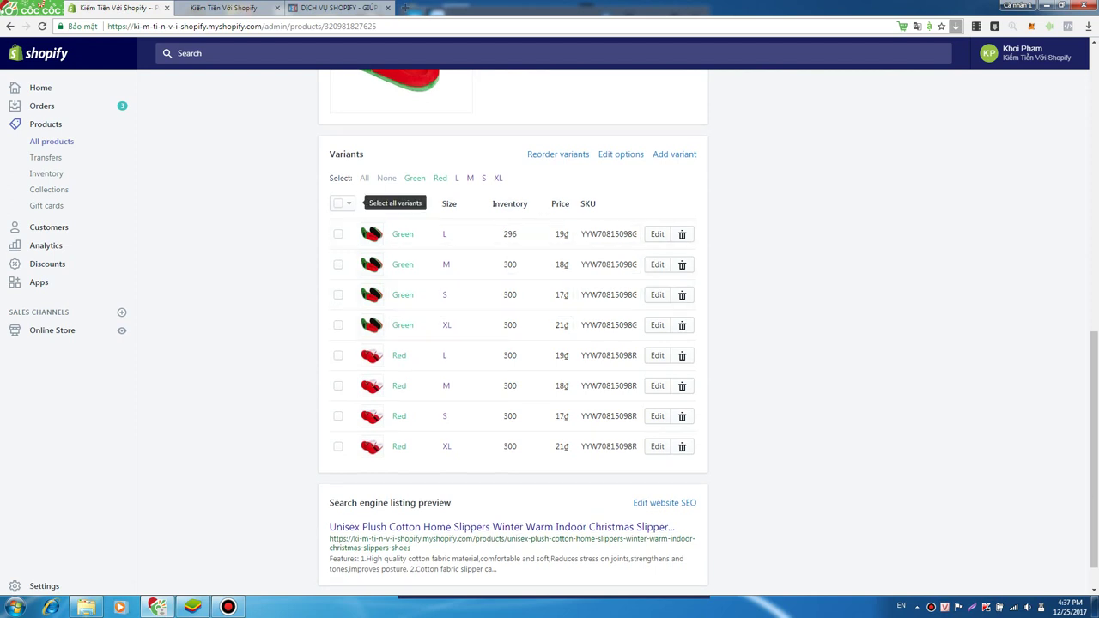
{"action": "left_click", "coordinate": [338, 204]}
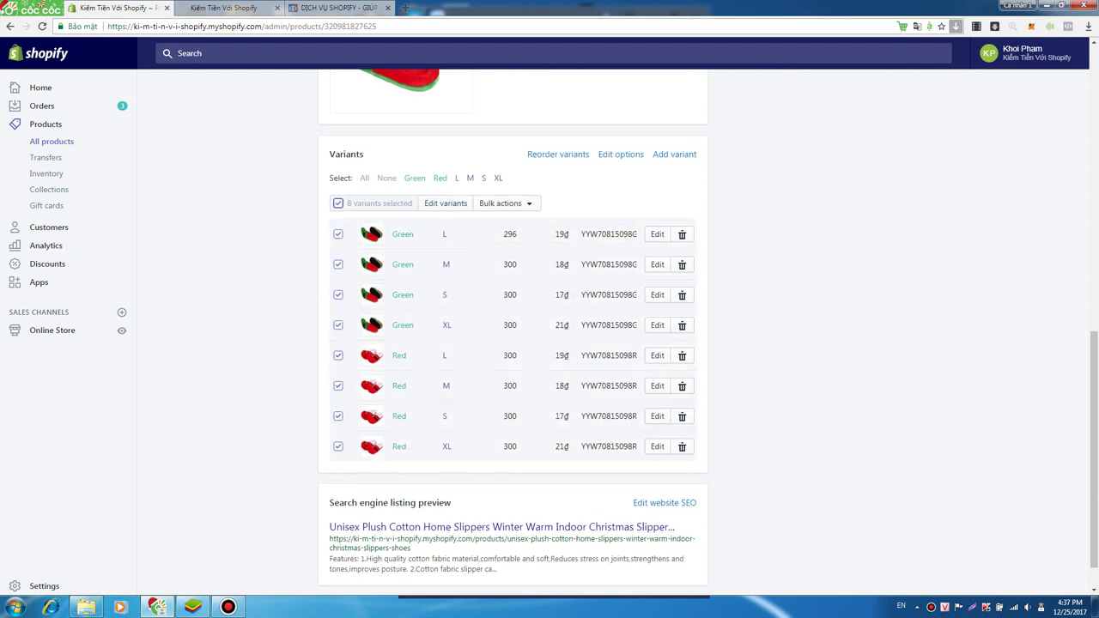
{"action": "left_click", "coordinate": [445, 204]}
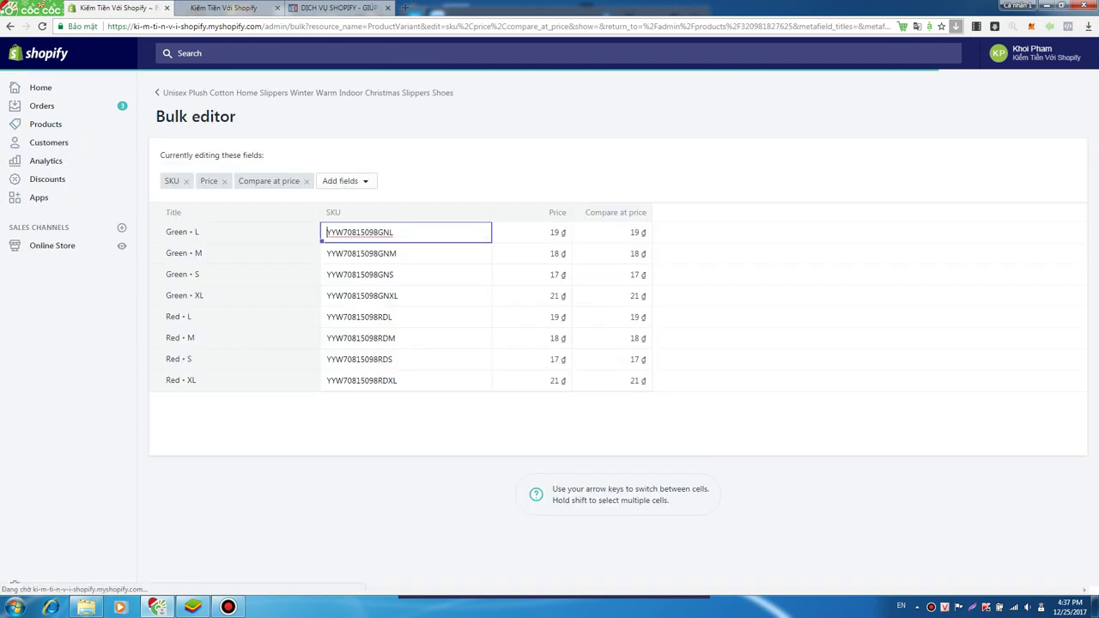
- Set every variant's price to 50000 ₫ in the bulk editor and save
{"action": "key", "text": "Tab"}
{"action": "key", "text": "shift+Down"}
{"action": "key", "text": "shift+Down"}
{"action": "key", "text": "shift+Down"}
{"action": "key", "text": "shift+Down"}
{"action": "key", "text": "shift+Down"}
{"action": "key", "text": "shift+Down"}
{"action": "key", "text": "shift+Down"}
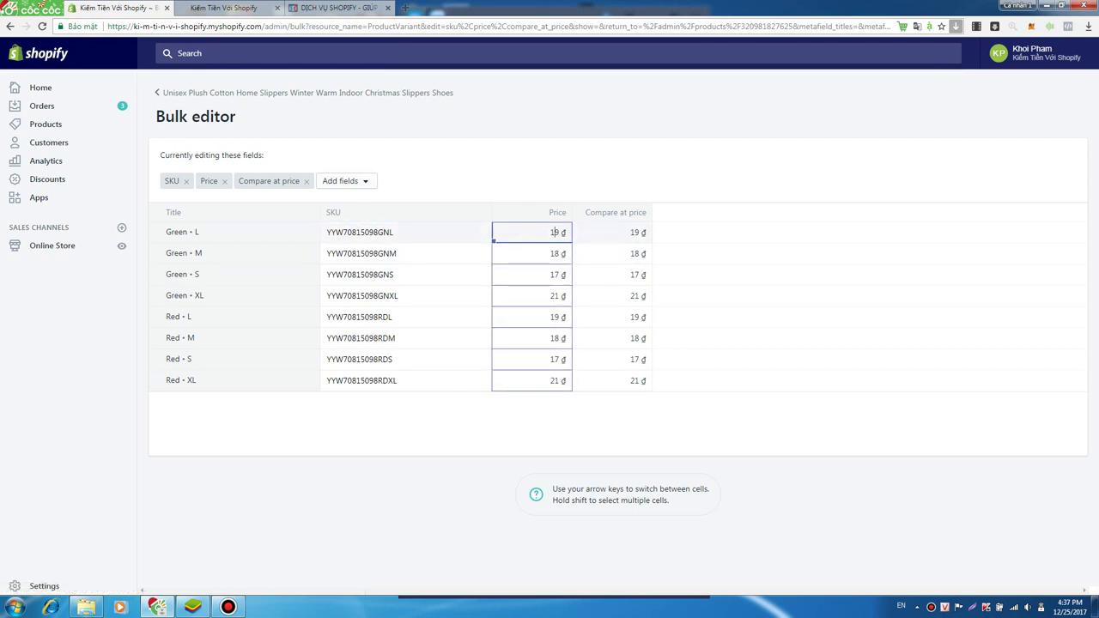
{"action": "key", "text": "BackSpace"}
{"action": "type", "text": "5"}
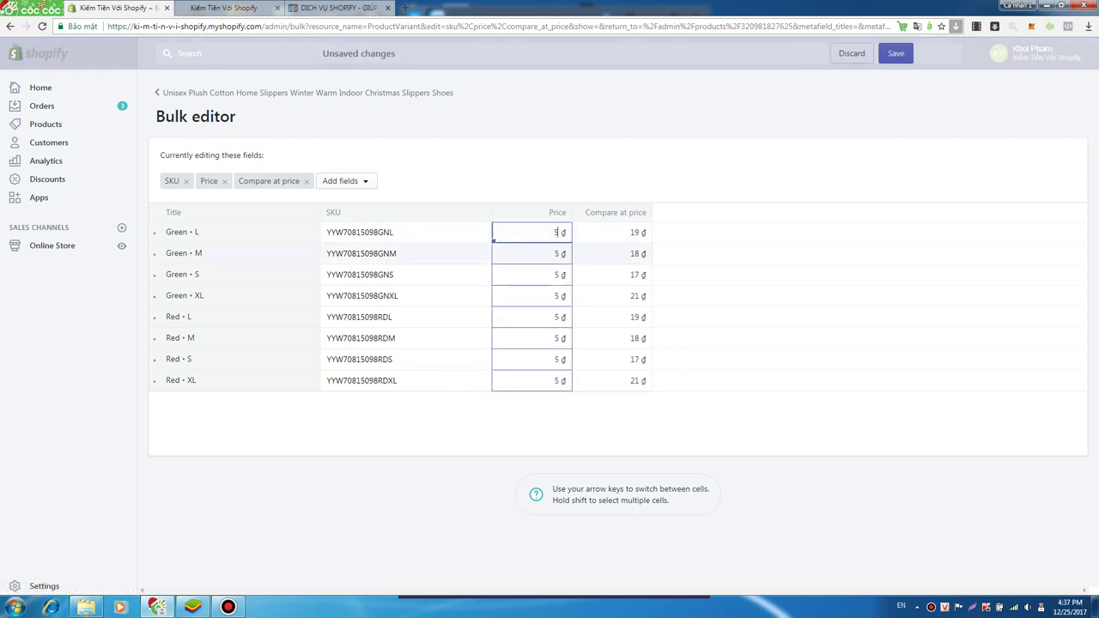
{"action": "type", "text": "0000"}
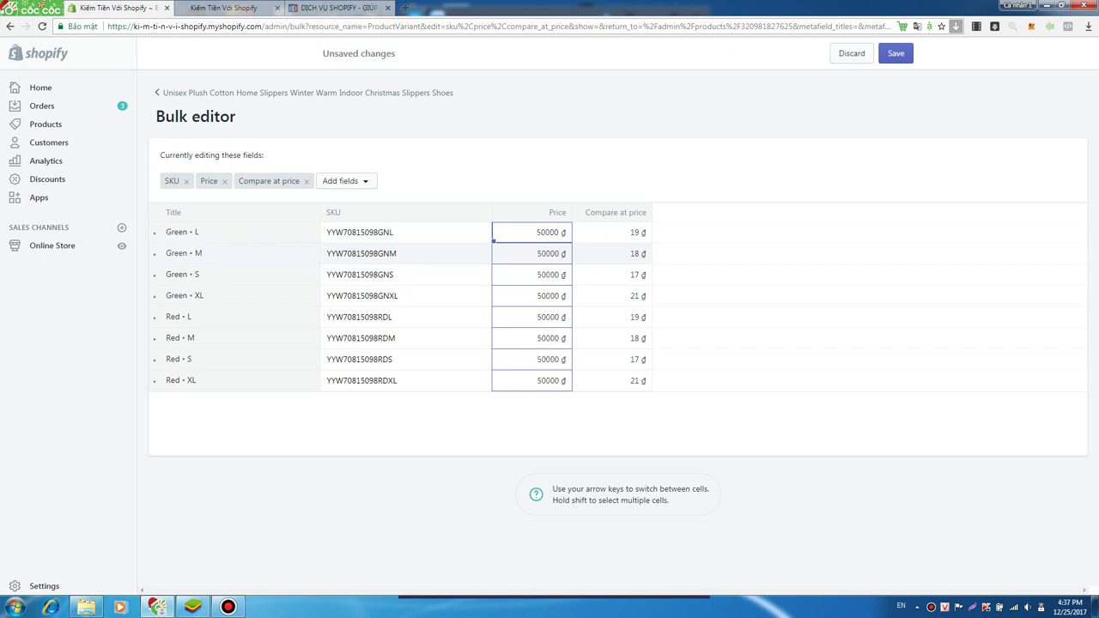
{"action": "key", "text": "Return"}
{"action": "left_click", "coordinate": [895, 54]}
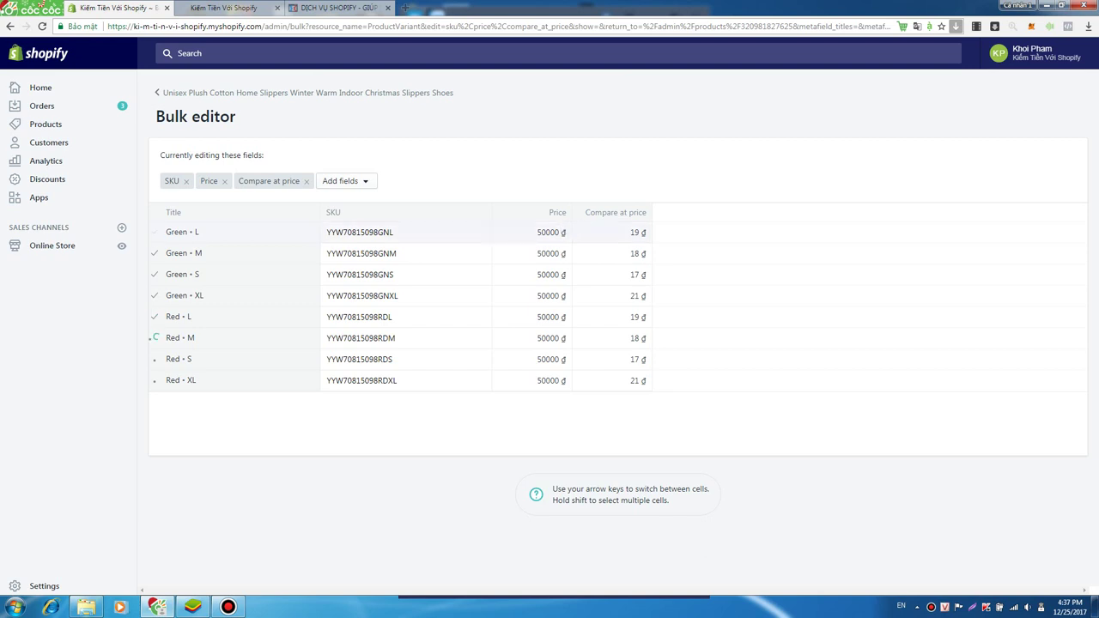
- Reload the storefront, open the green slipper and check out from the cart
{"action": "key", "text": "ctrl+Tab"}
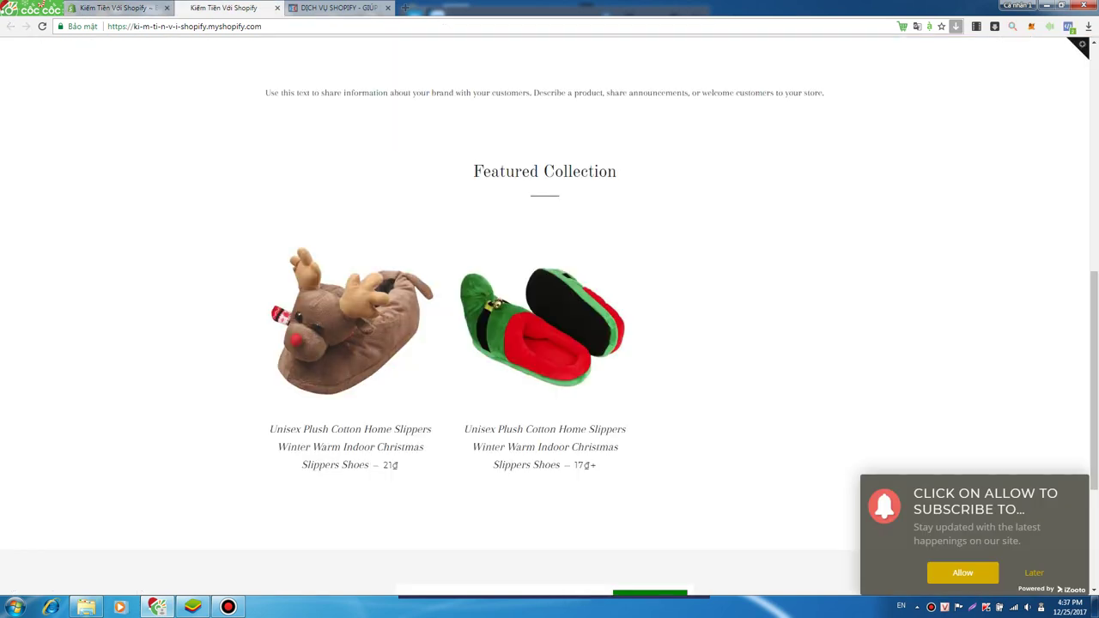
{"action": "key", "text": "F5"}
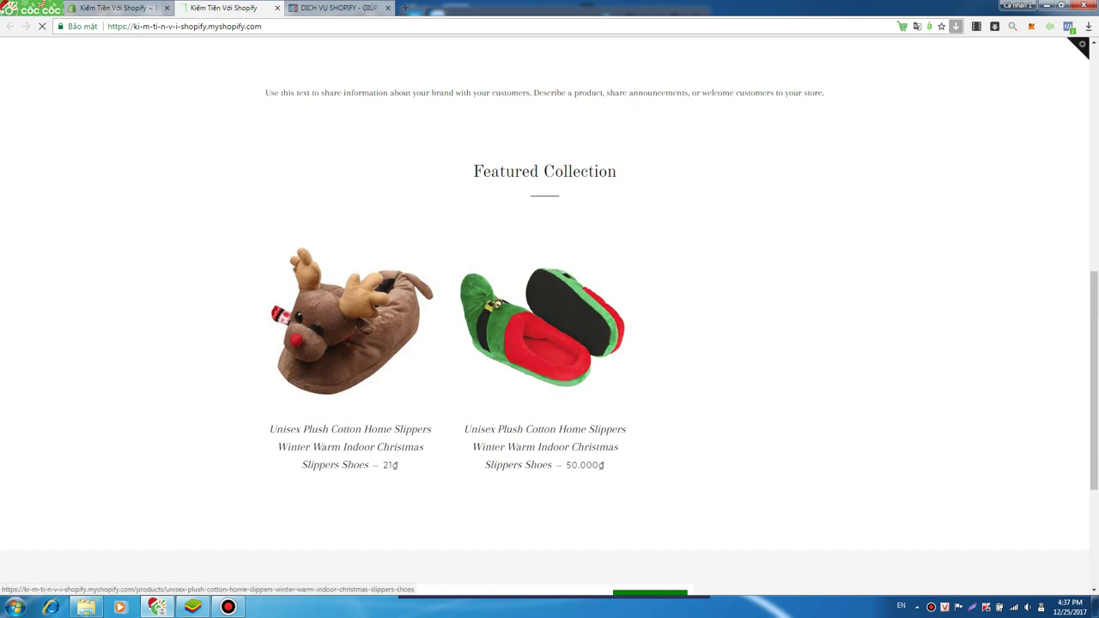
{"action": "left_click", "coordinate": [543, 326]}
{"action": "scroll", "coordinate": [550, 309], "scroll_direction": "down", "scroll_amount": 4}
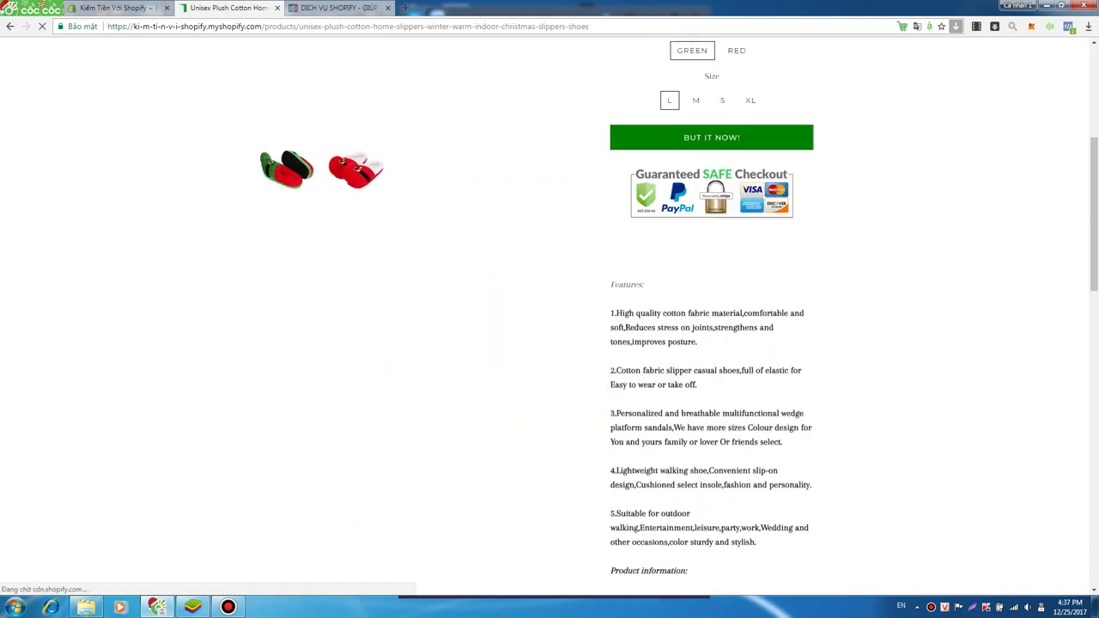
{"action": "scroll", "coordinate": [550, 309], "scroll_direction": "up", "scroll_amount": 3}
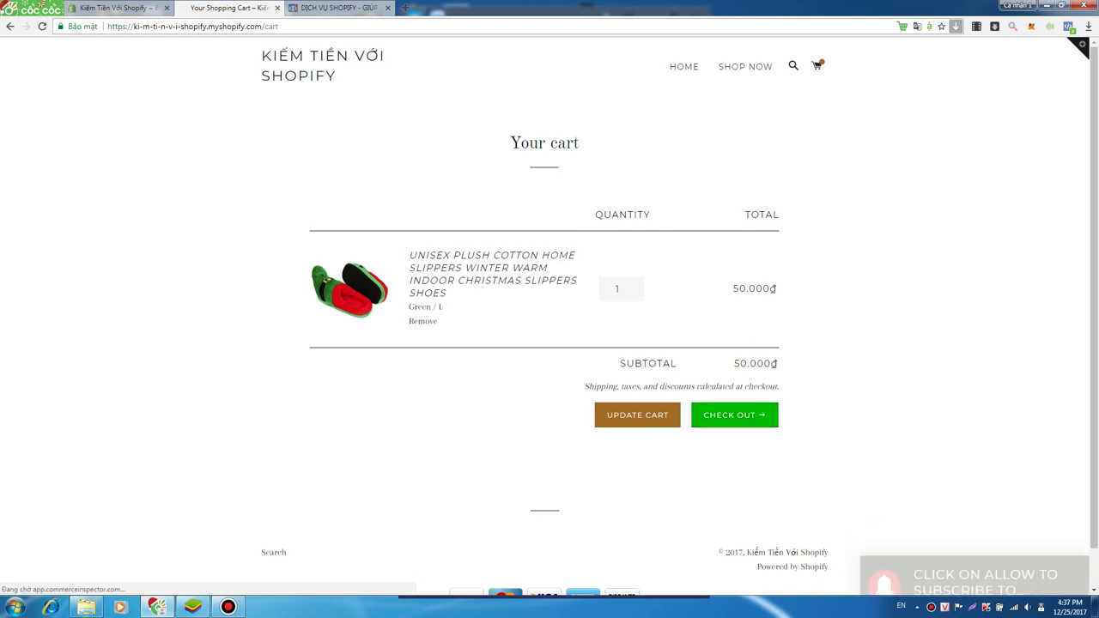
{"action": "left_click", "coordinate": [734, 414]}
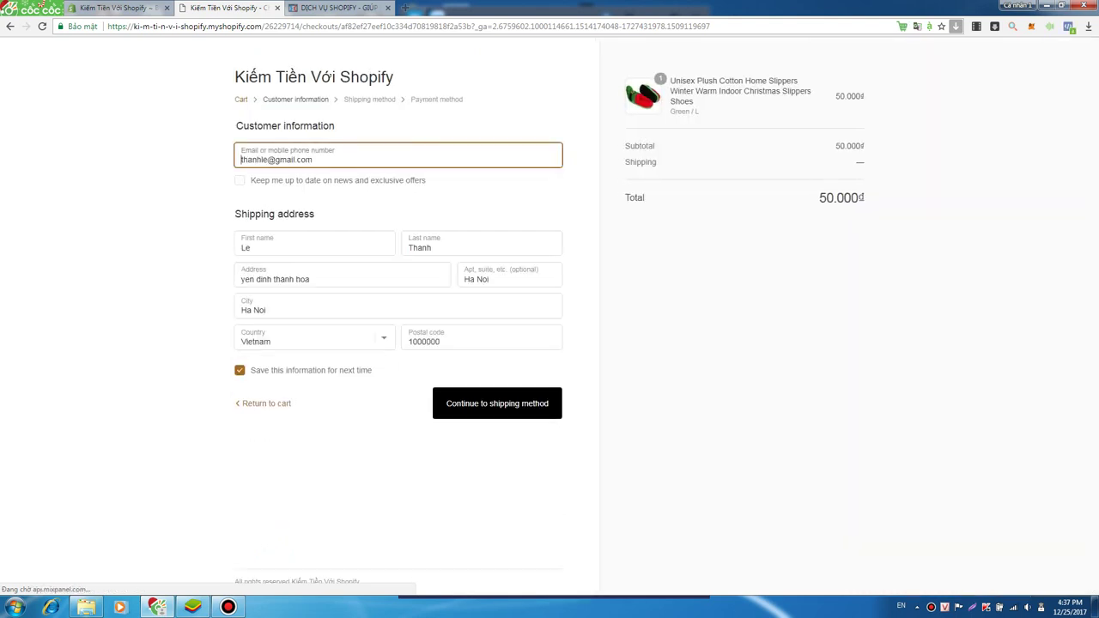
- Continue to the shipping step and confirm the 10.000₫ Hà nội shipping rate
{"action": "key", "text": "Return"}
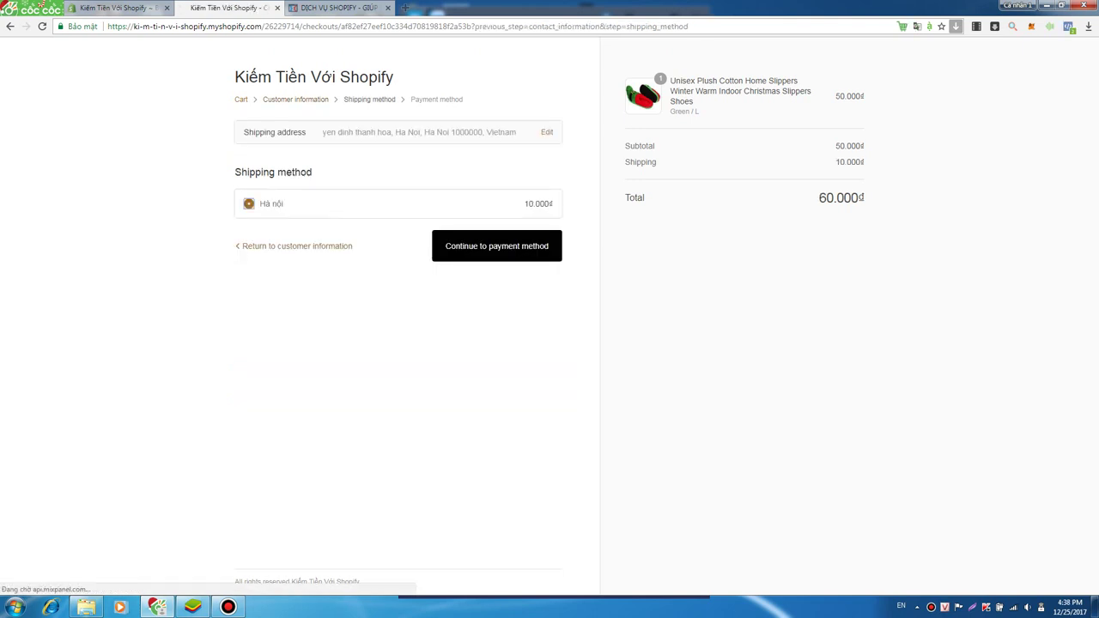
{"action": "triple_click", "coordinate": [395, 203]}
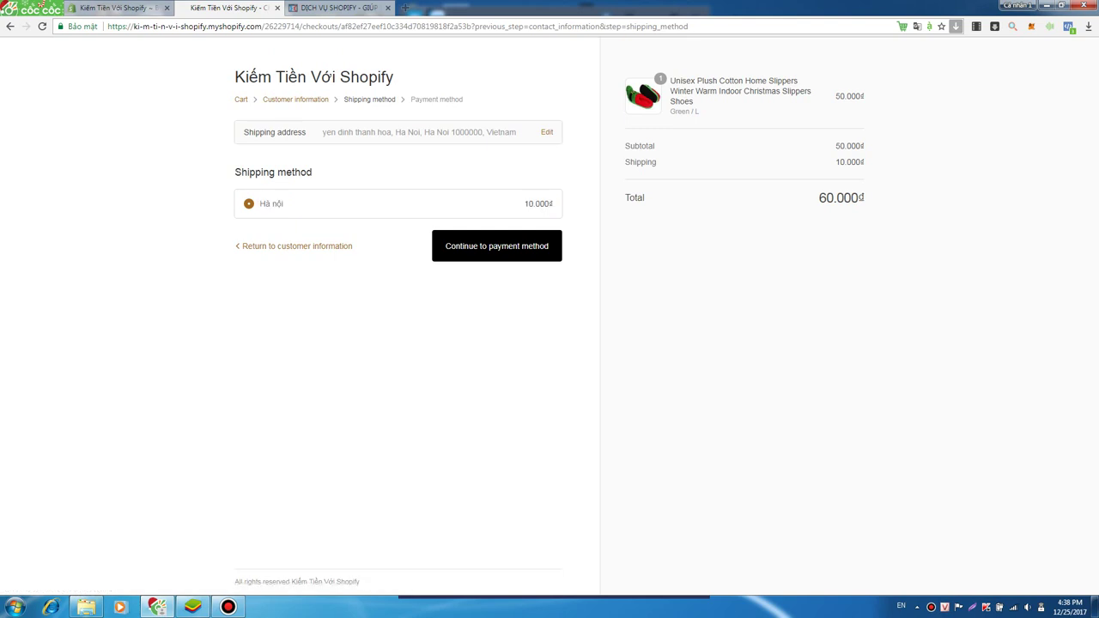
{"action": "key", "text": "ctrl+shift+Tab"}
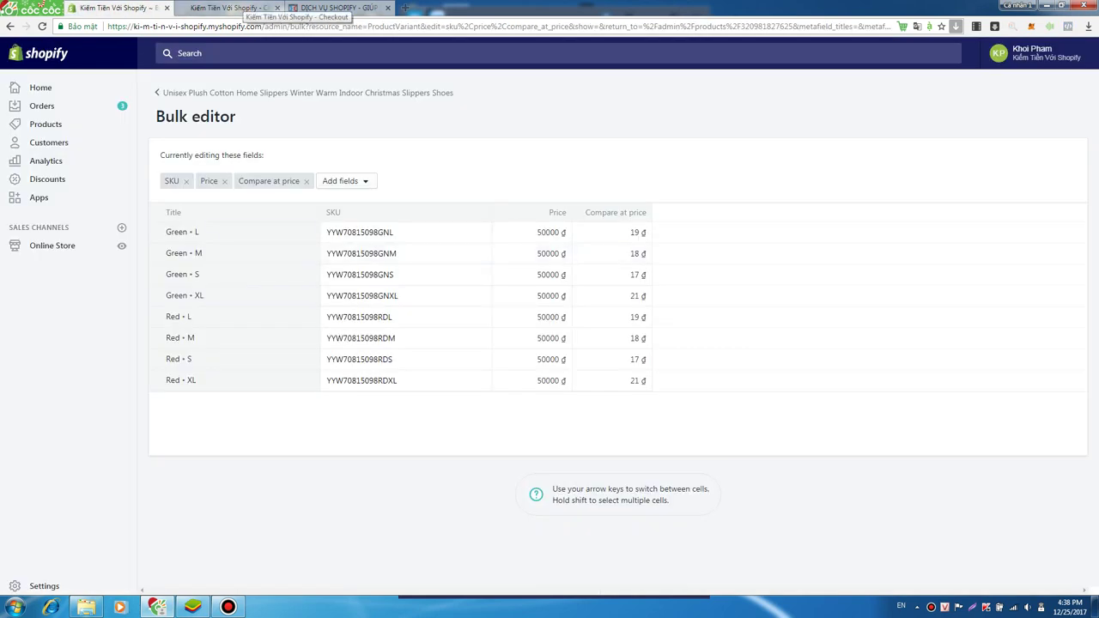
{"action": "left_click", "coordinate": [230, 8]}
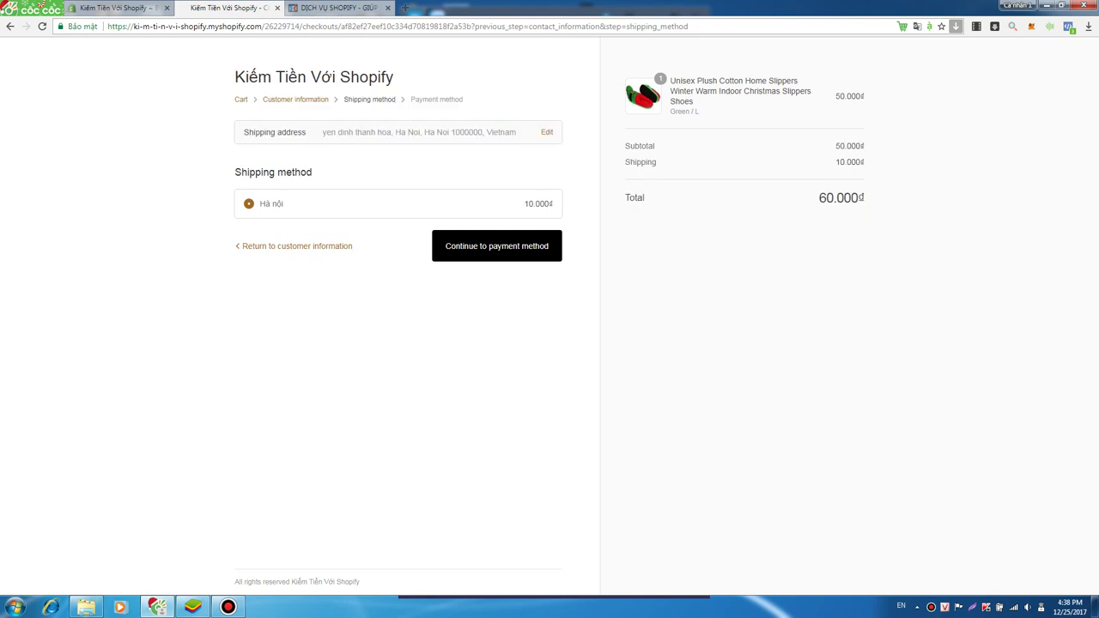
- Confirm the subtotal and continue to the payment method step
{"action": "left_click_drag", "start_coordinate": [840, 145], "coordinate": [851, 146]}
{"action": "key", "text": "Return"}
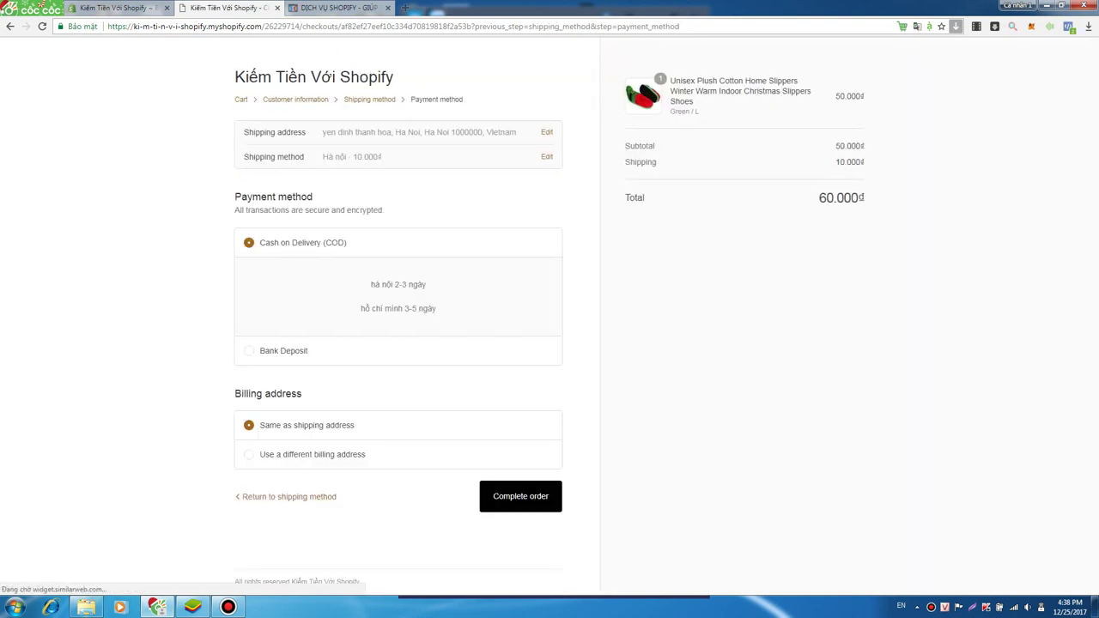
{"action": "left_click_drag", "start_coordinate": [235, 192], "coordinate": [383, 211]}
{"action": "double_click", "coordinate": [338, 209]}
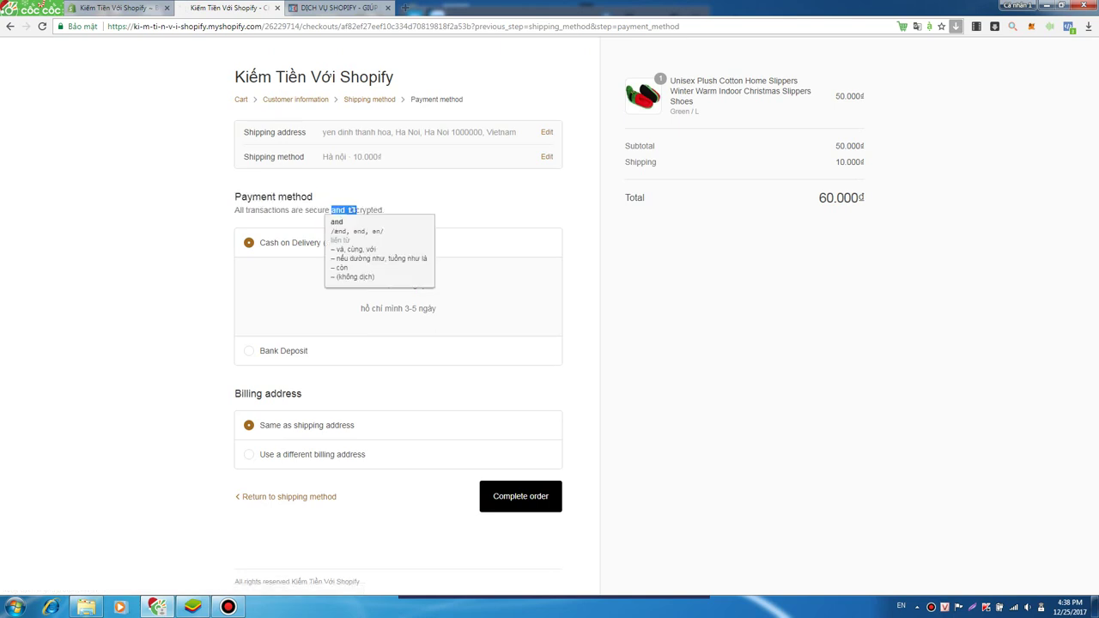
{"action": "key", "text": "Escape"}
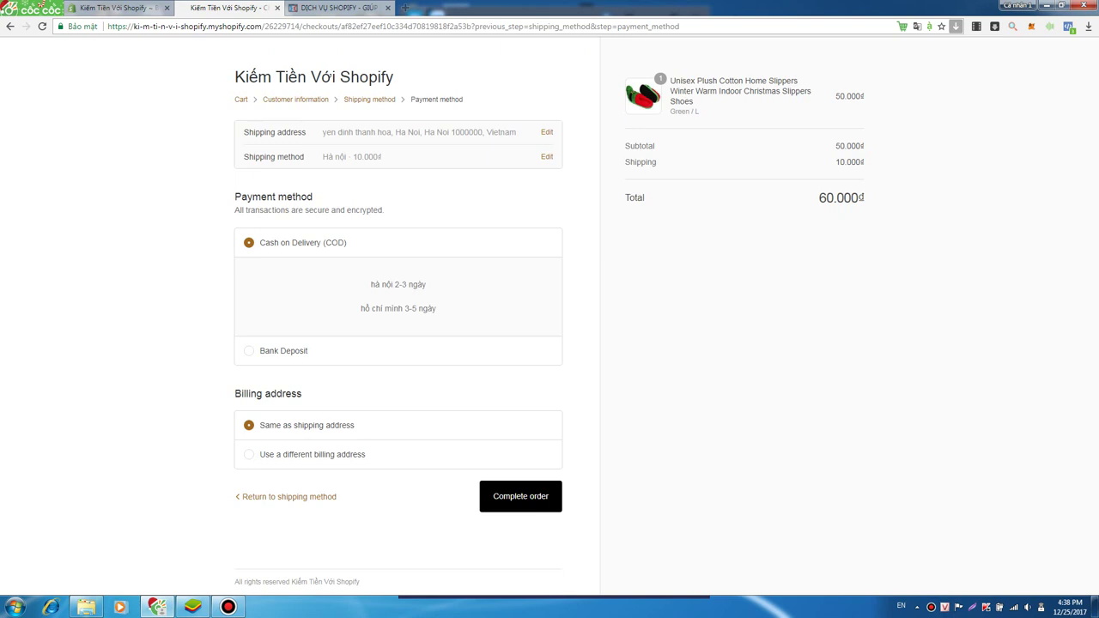
- Compare Bank Deposit with Cash on Delivery and settle on Cash on Delivery (COD)
{"action": "left_click", "coordinate": [249, 350]}
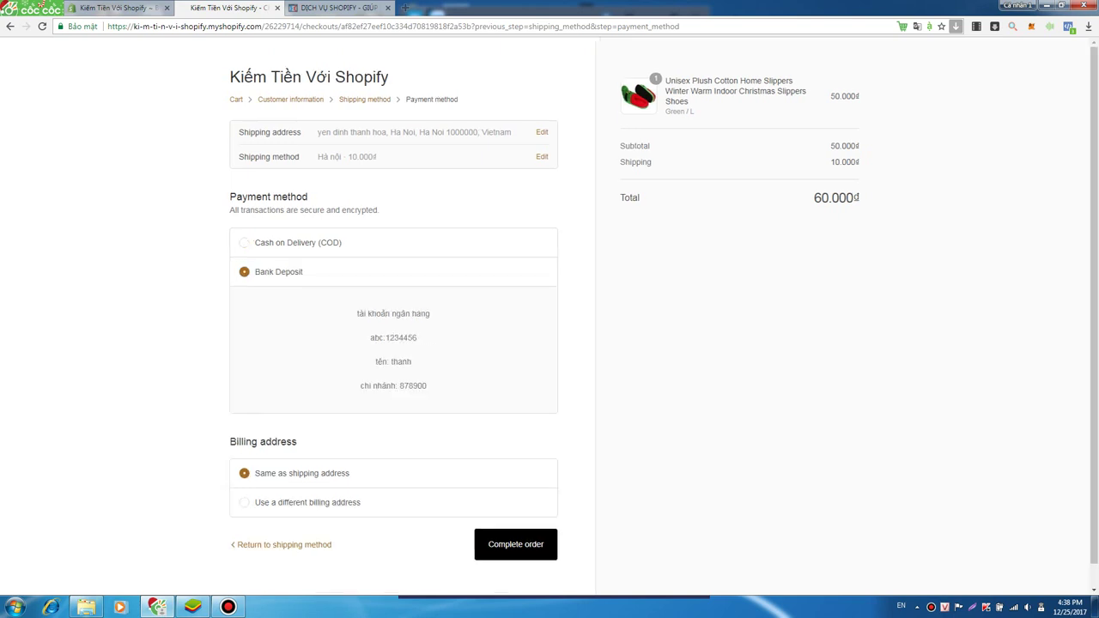
{"action": "left_click_drag", "start_coordinate": [362, 313], "coordinate": [432, 386]}
{"action": "left_click", "coordinate": [244, 242]}
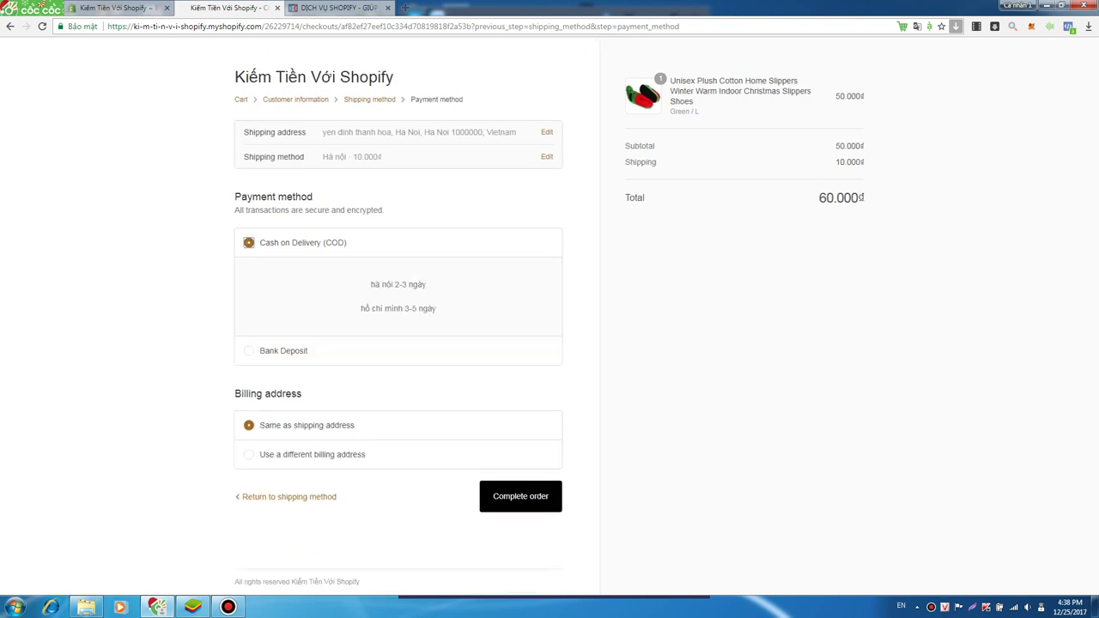
{"action": "left_click", "coordinate": [249, 350]}
{"action": "left_click", "coordinate": [243, 242]}
{"action": "left_click", "coordinate": [249, 350]}
{"action": "left_click", "coordinate": [244, 242]}
{"action": "left_click_drag", "start_coordinate": [371, 284], "coordinate": [436, 309]}
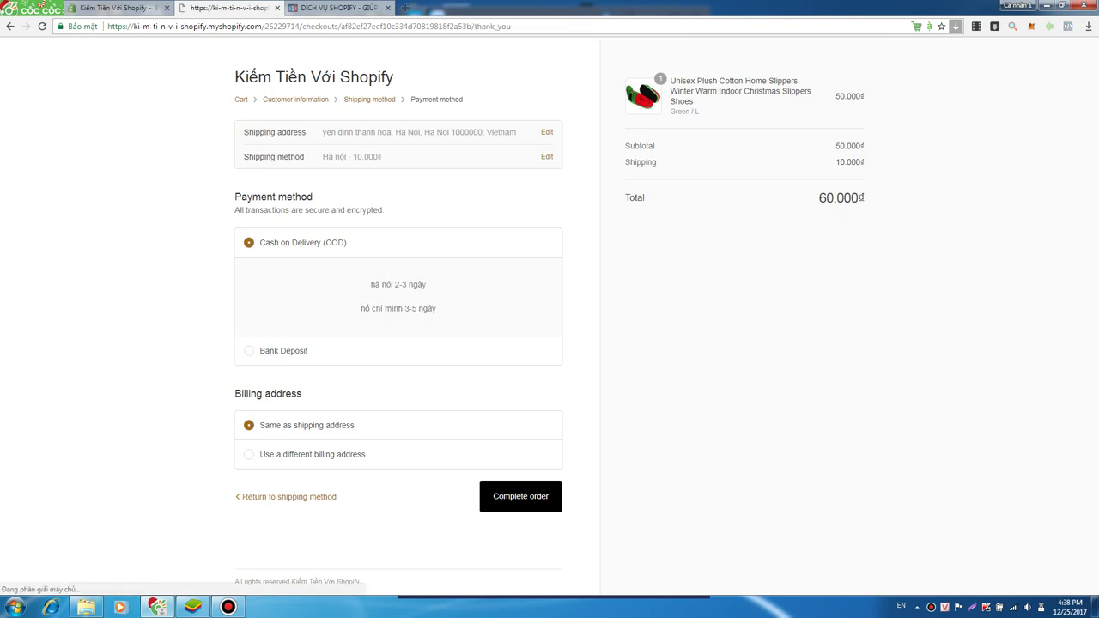
- Review the order #1004 thank-you page, then continue shopping to the store homepage
{"action": "left_click_drag", "start_coordinate": [244, 187], "coordinate": [318, 187]}
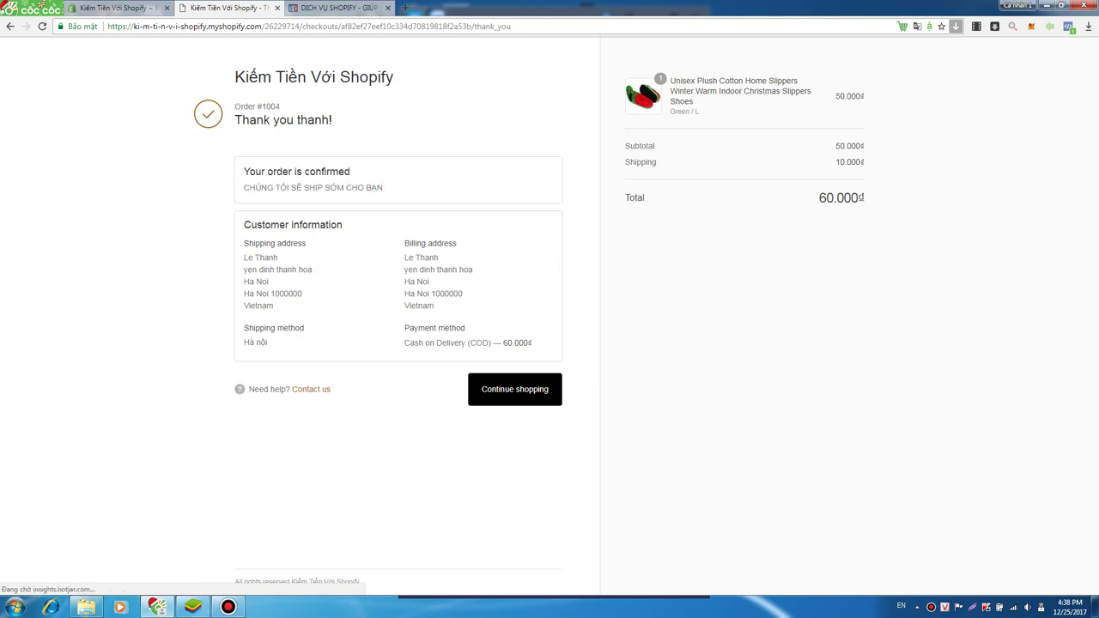
{"action": "left_click_drag", "start_coordinate": [243, 243], "coordinate": [441, 329]}
{"action": "left_click", "coordinate": [441, 330]}
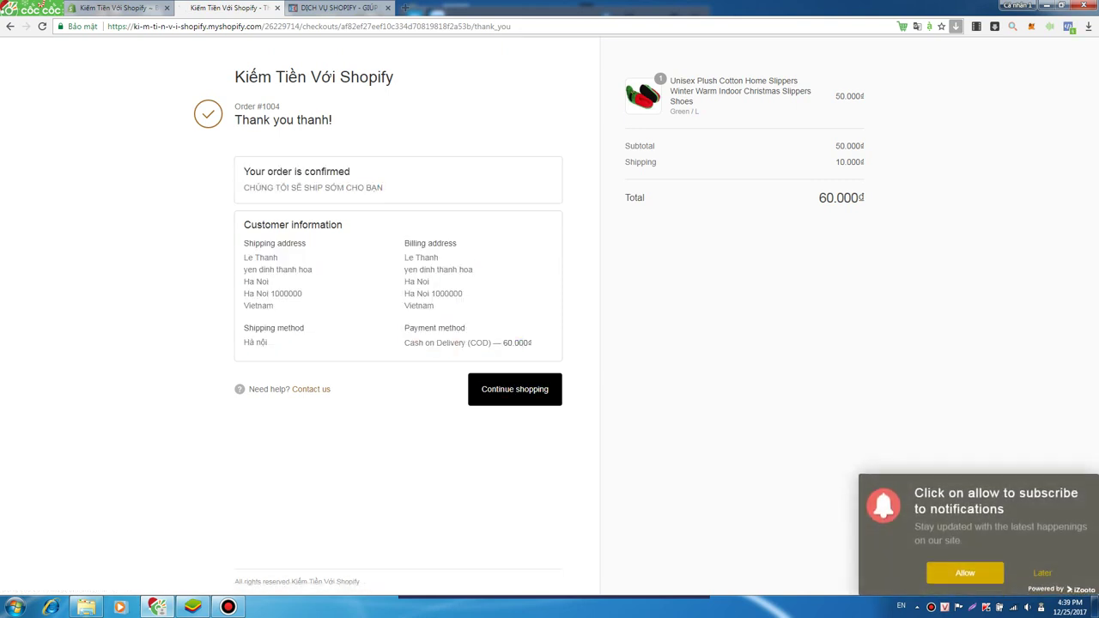
{"action": "left_click_drag", "start_coordinate": [537, 347], "coordinate": [243, 168]}
{"action": "left_click", "coordinate": [244, 168]}
{"action": "left_click_drag", "start_coordinate": [235, 77], "coordinate": [532, 343]}
{"action": "left_click", "coordinate": [532, 343]}
{"action": "left_click", "coordinate": [515, 388]}
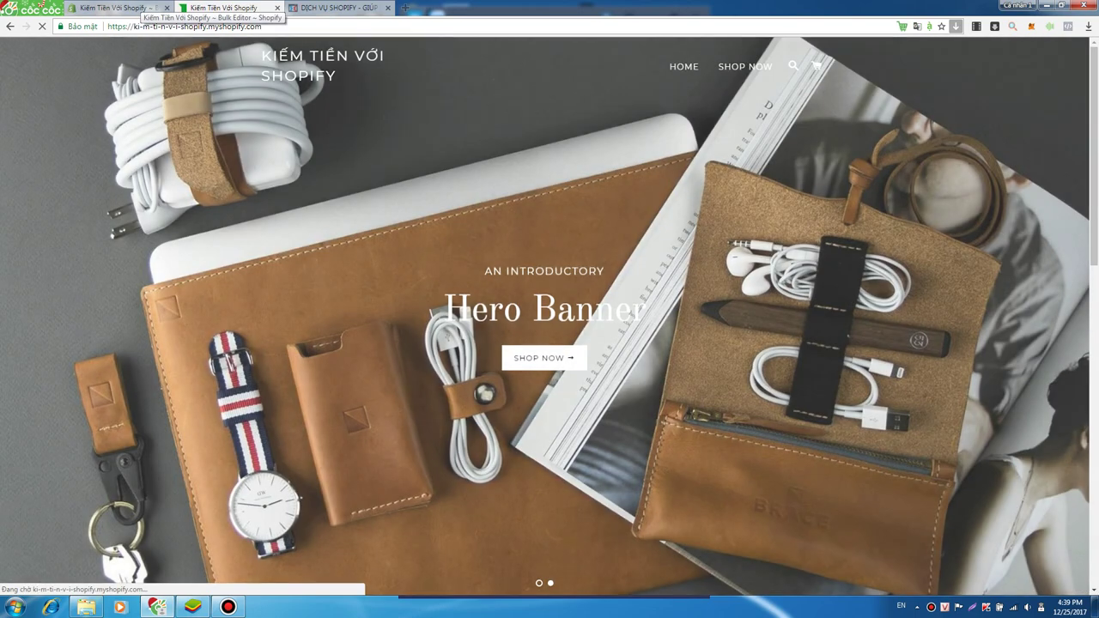
- Open order #1004 from the admin Orders list and review its details
{"action": "left_click", "coordinate": [137, 8]}
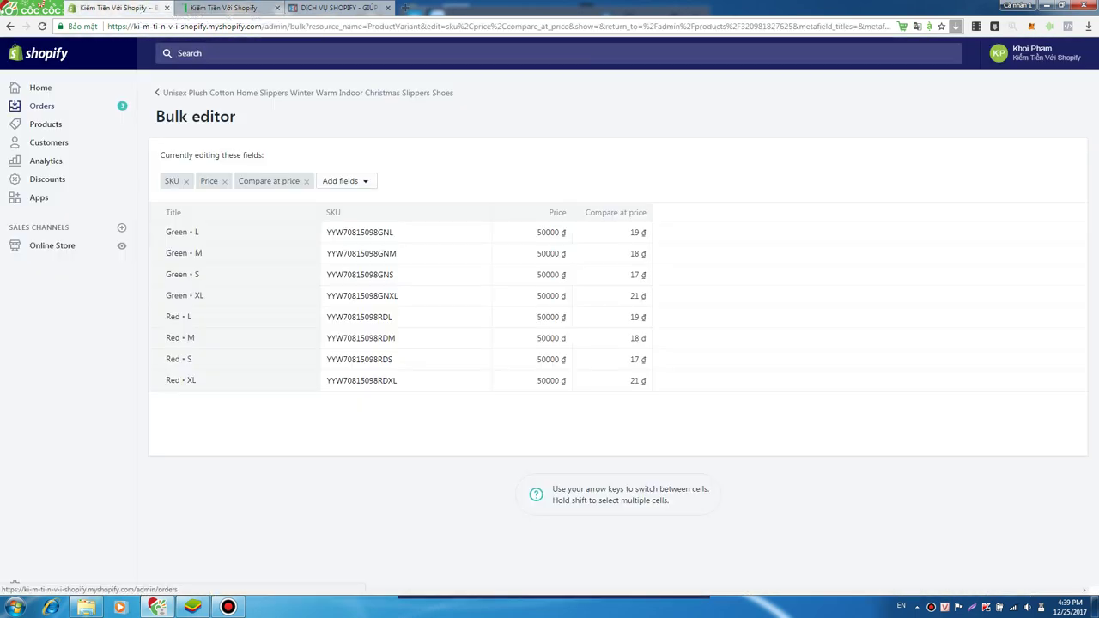
{"action": "left_click", "coordinate": [41, 105]}
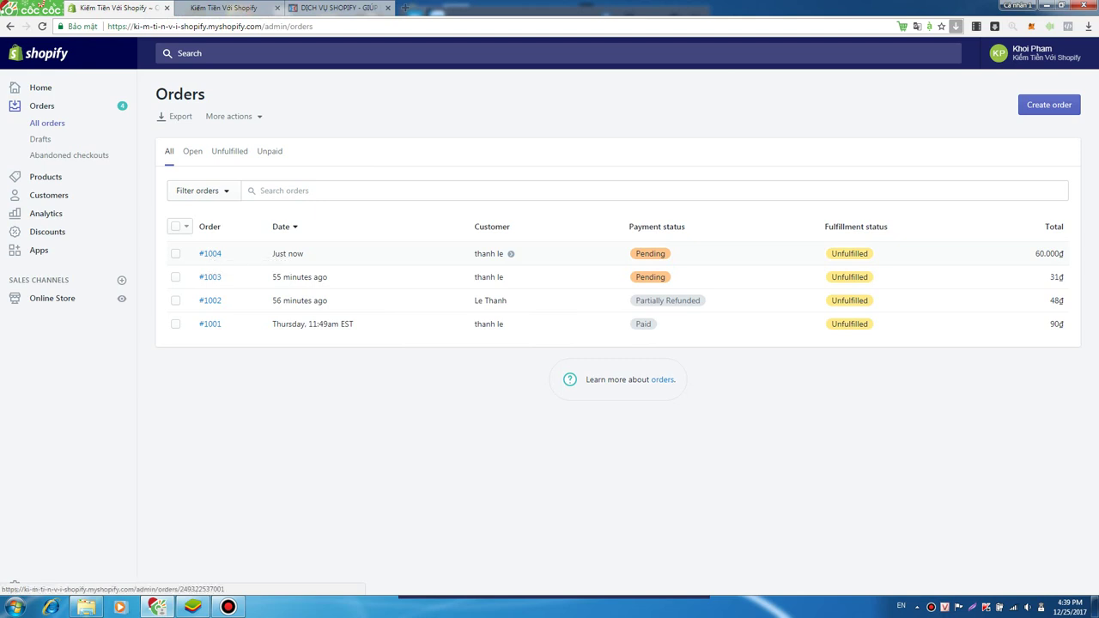
{"action": "left_click", "coordinate": [209, 253]}
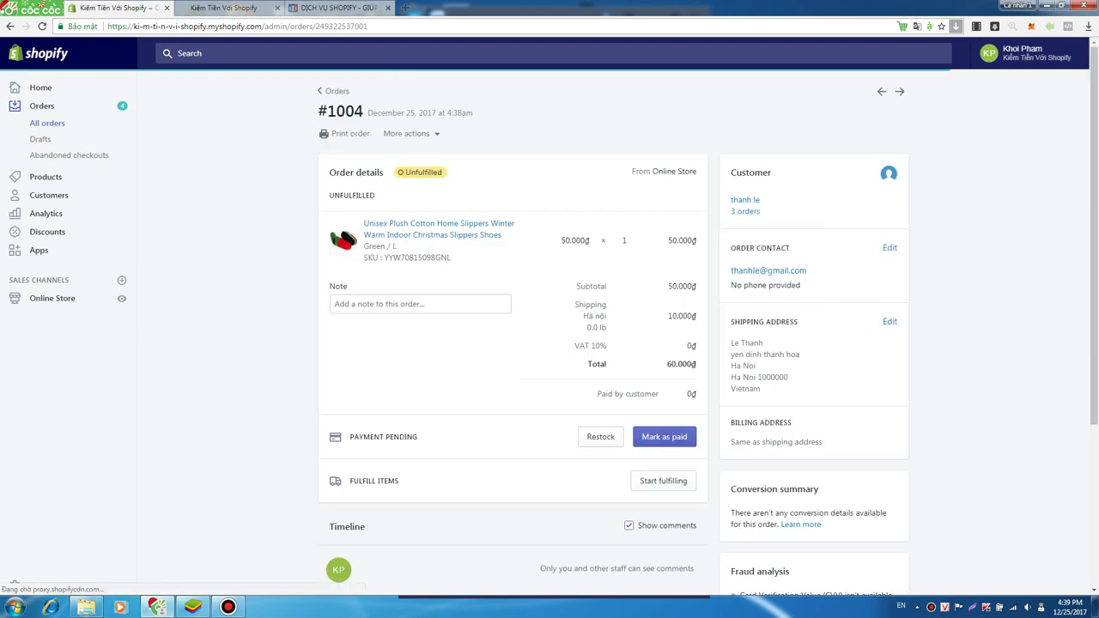
{"action": "scroll", "coordinate": [512, 343], "scroll_direction": "down", "scroll_amount": 2}
{"action": "scroll", "coordinate": [513, 344], "scroll_direction": "up", "scroll_amount": 2}
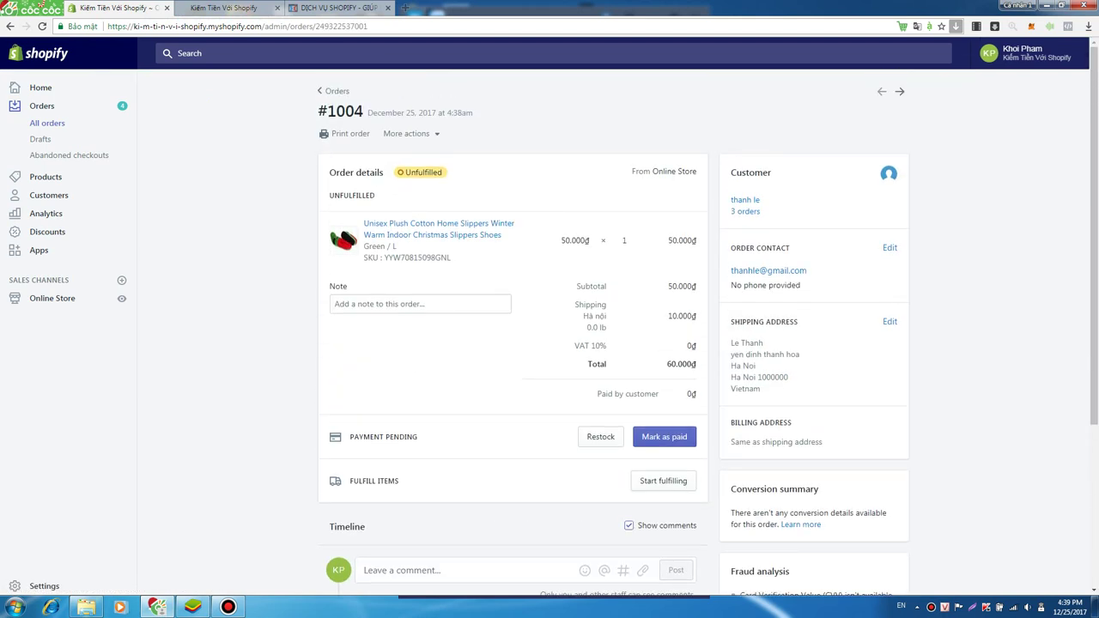
{"action": "scroll", "coordinate": [550, 343], "scroll_direction": "down", "scroll_amount": 3}
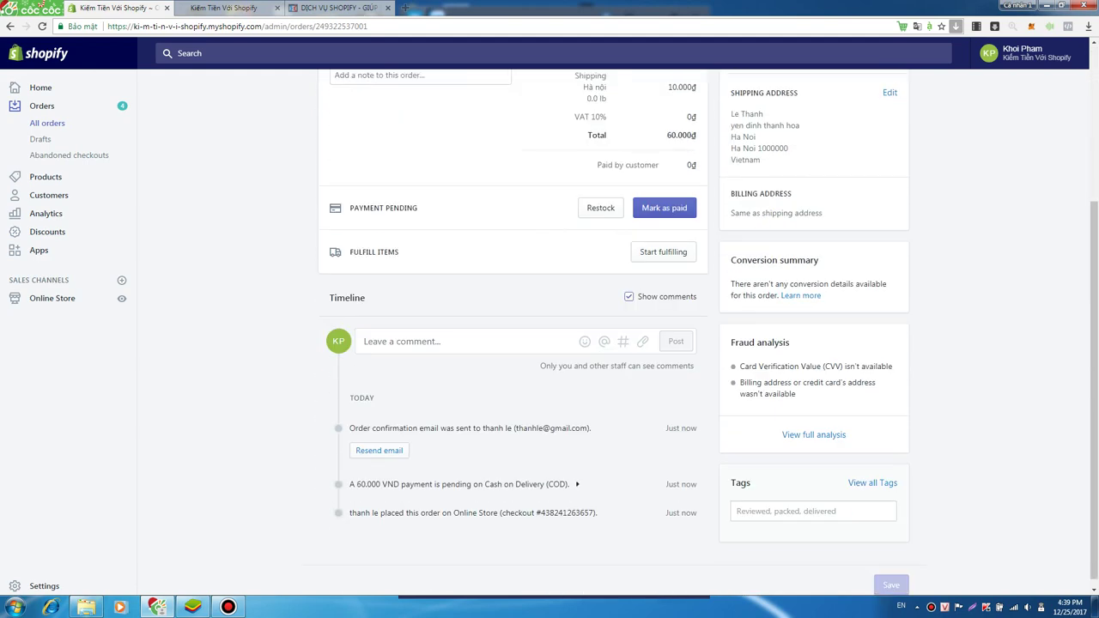
{"action": "scroll", "coordinate": [549, 343], "scroll_direction": "up", "scroll_amount": 3}
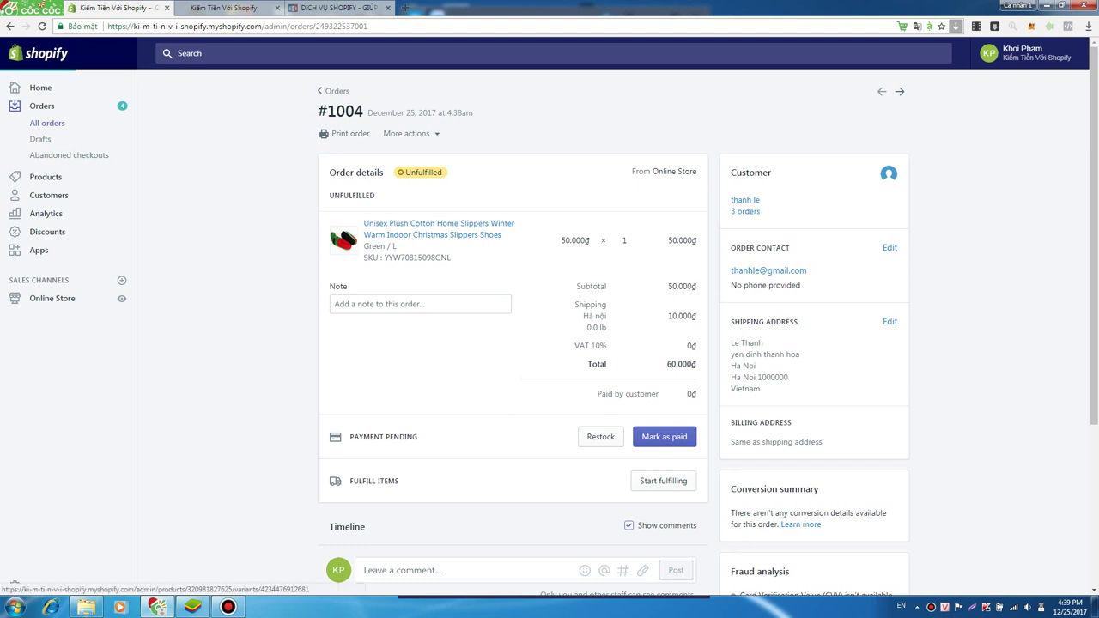
- Recheck order #1004's 60.000₫ total and timeline, then return to the Orders list
{"action": "key", "text": "alt+Left"}
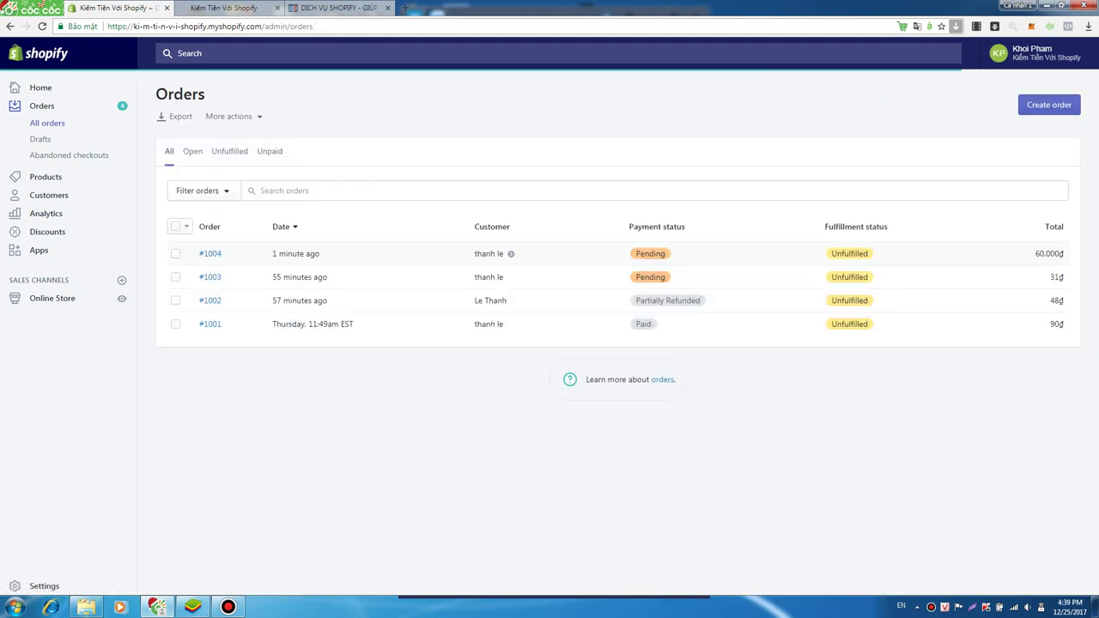
{"action": "key", "text": "alt+Right"}
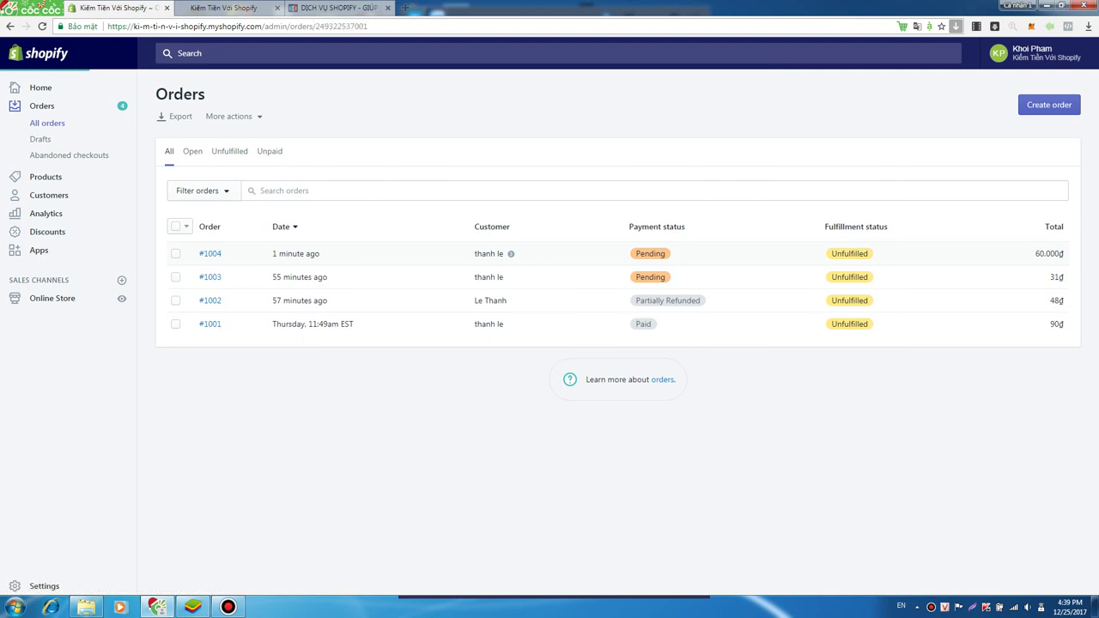
{"action": "scroll", "coordinate": [463, 475], "scroll_direction": "down", "scroll_amount": 3}
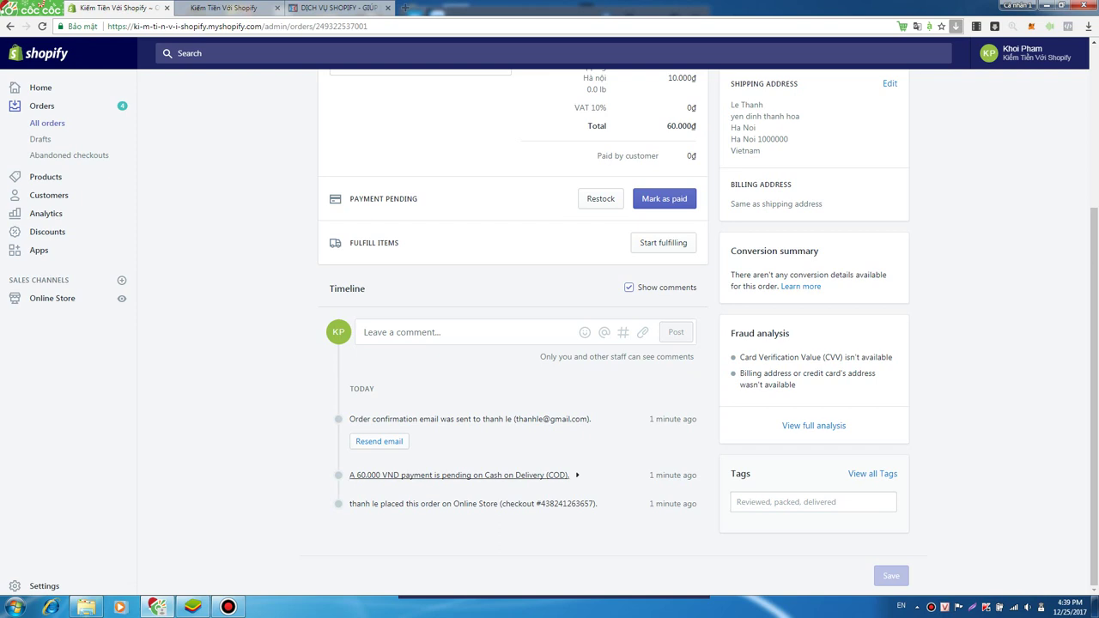
{"action": "scroll", "coordinate": [463, 474], "scroll_direction": "up", "scroll_amount": 2}
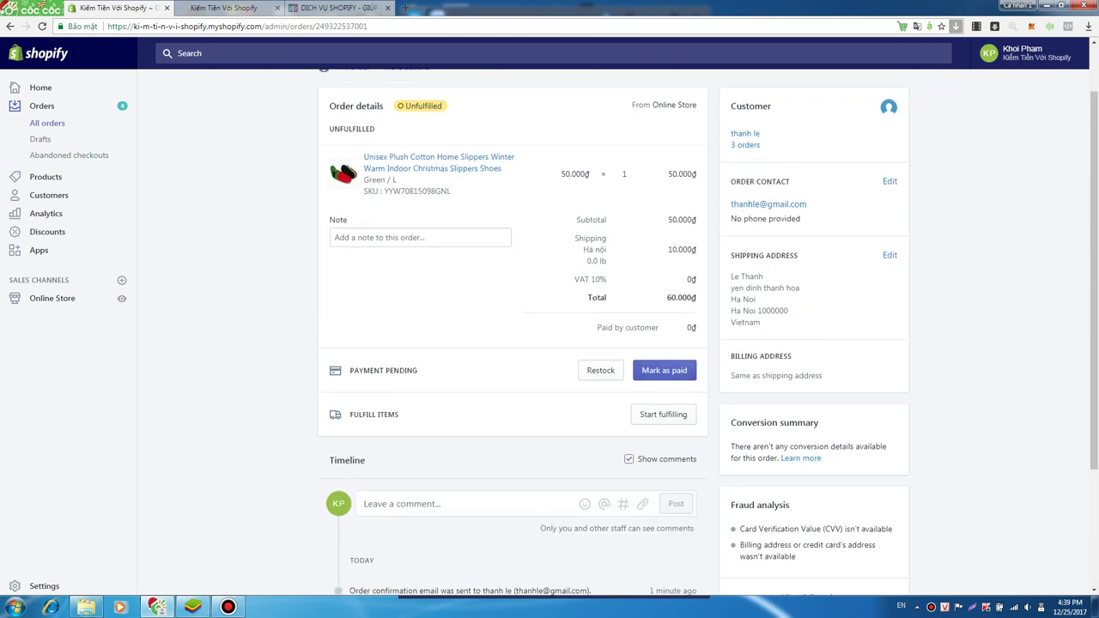
{"action": "scroll", "coordinate": [464, 475], "scroll_direction": "down", "scroll_amount": 2}
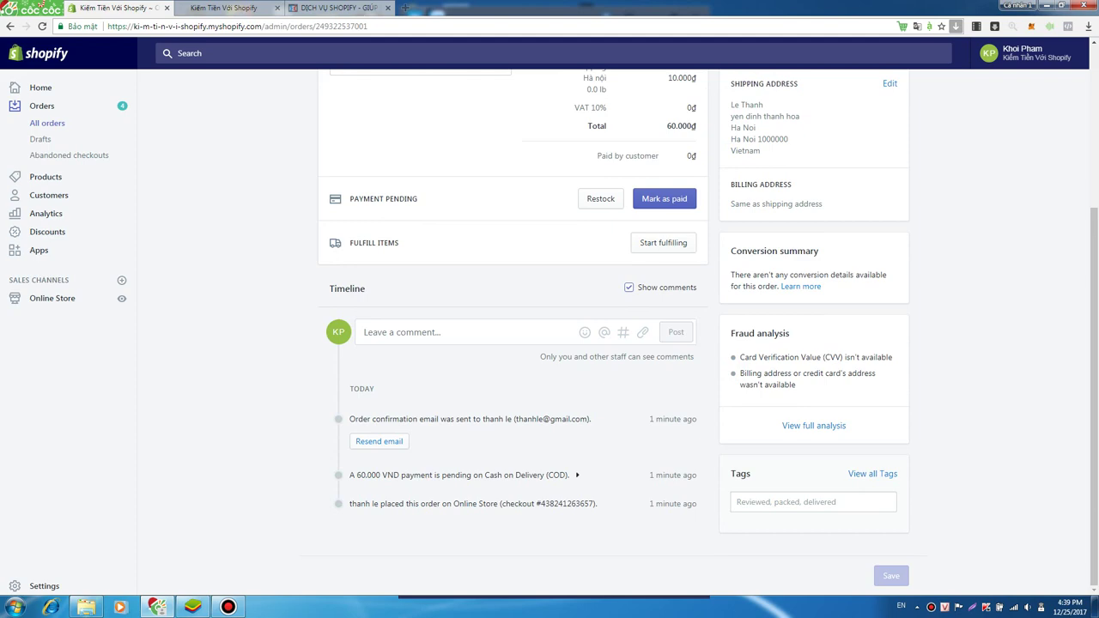
{"action": "scroll", "coordinate": [464, 474], "scroll_direction": "up", "scroll_amount": 2}
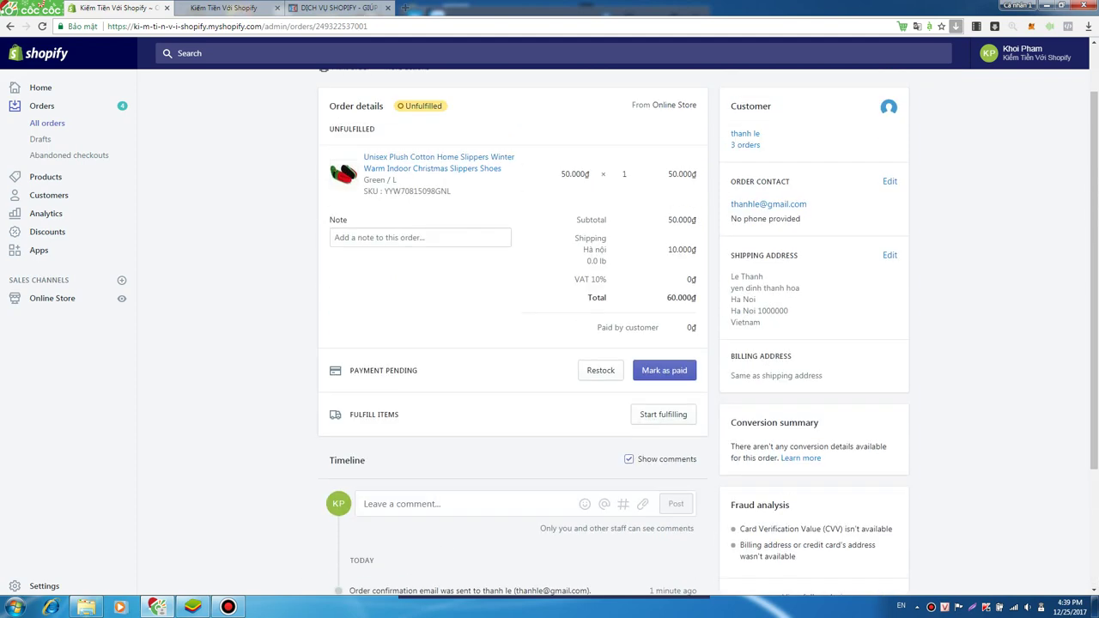
{"action": "scroll", "coordinate": [464, 475], "scroll_direction": "down", "scroll_amount": 2}
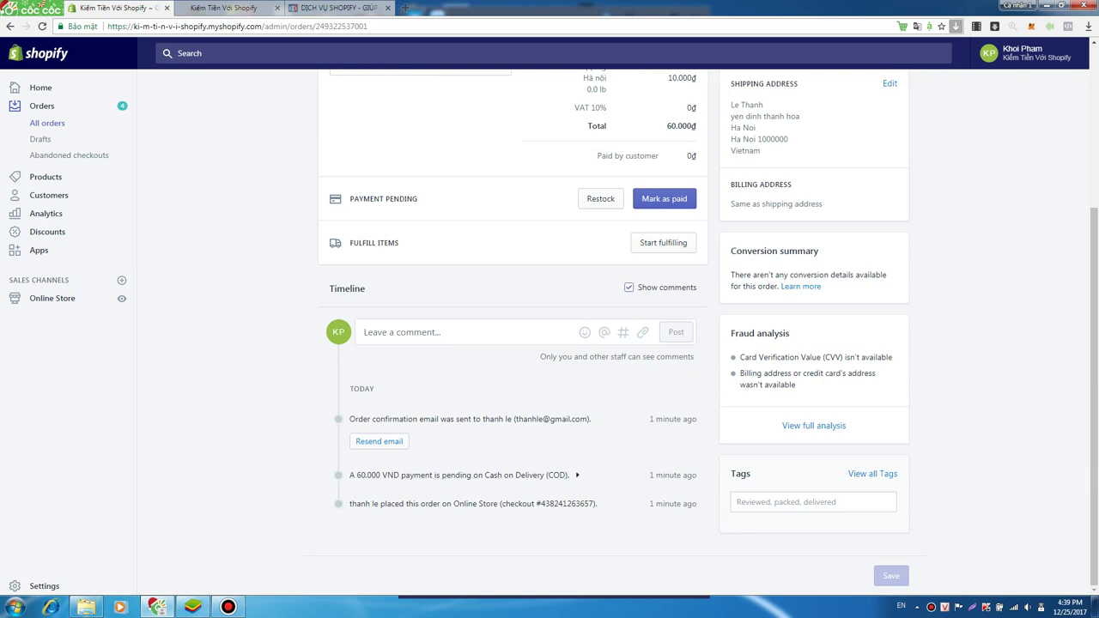
{"action": "scroll", "coordinate": [463, 475], "scroll_direction": "up", "scroll_amount": 1}
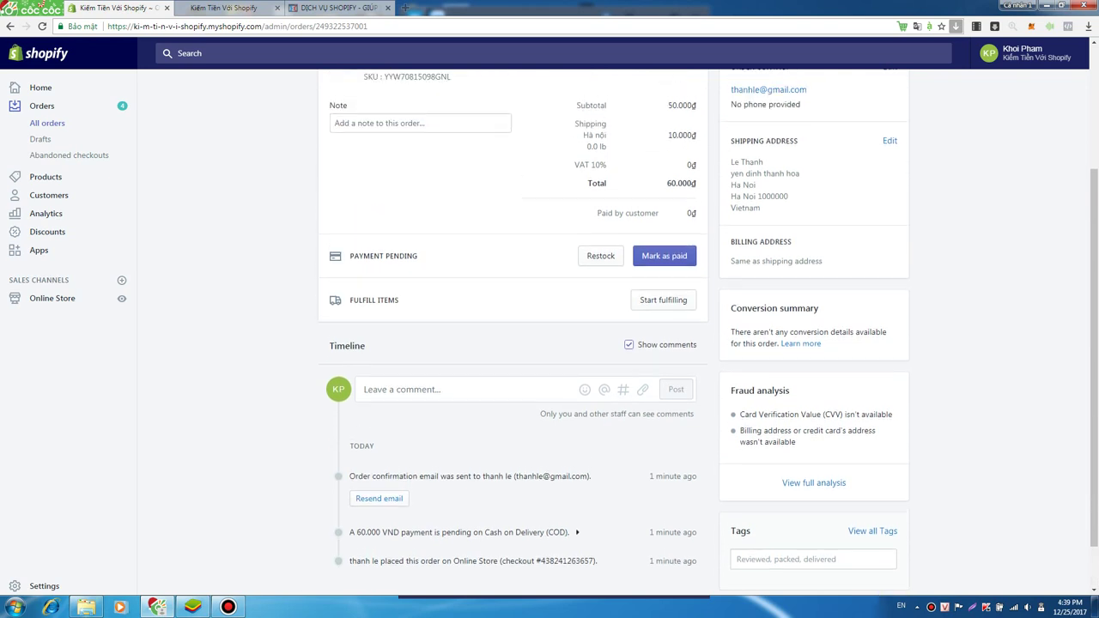
{"action": "scroll", "coordinate": [513, 331], "scroll_direction": "up", "scroll_amount": 2}
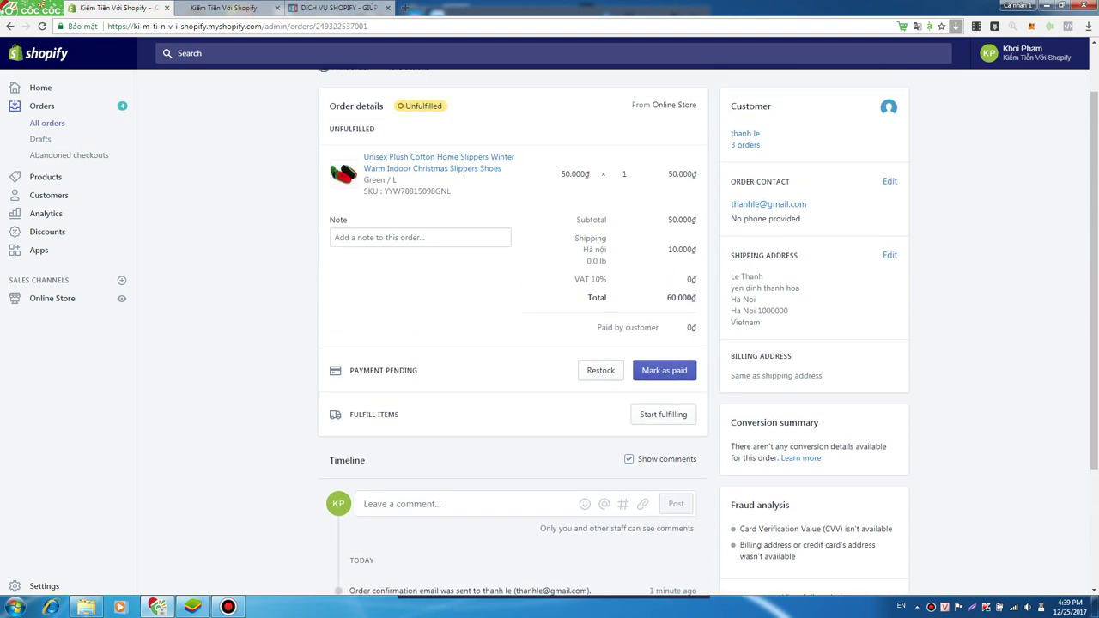
{"action": "scroll", "coordinate": [527, 344], "scroll_direction": "down", "scroll_amount": 3}
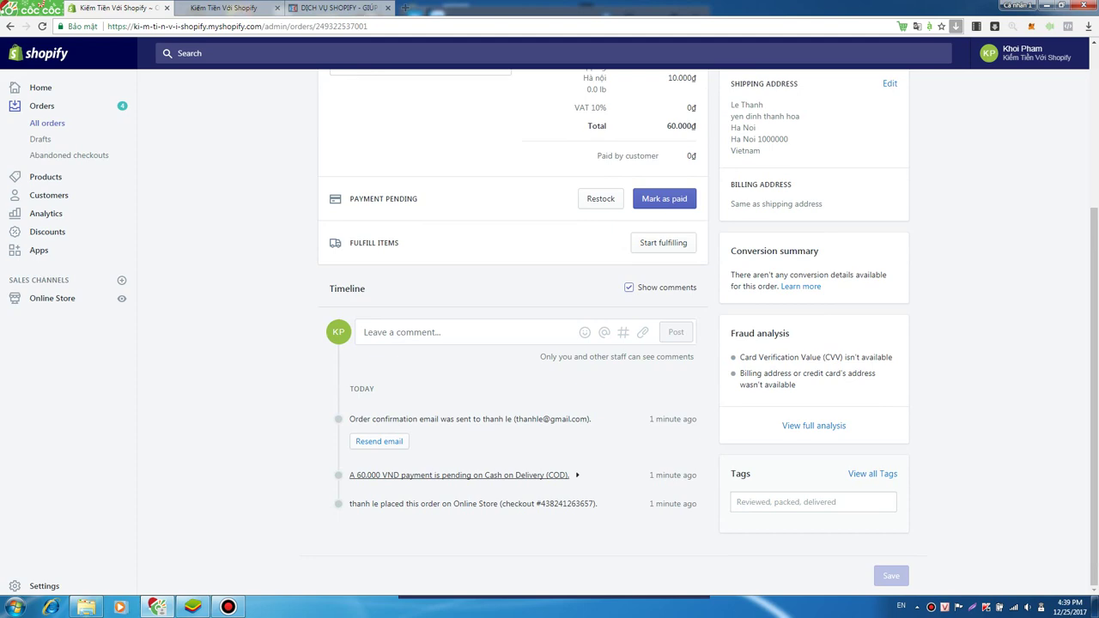
{"action": "scroll", "coordinate": [512, 344], "scroll_direction": "up", "scroll_amount": 4}
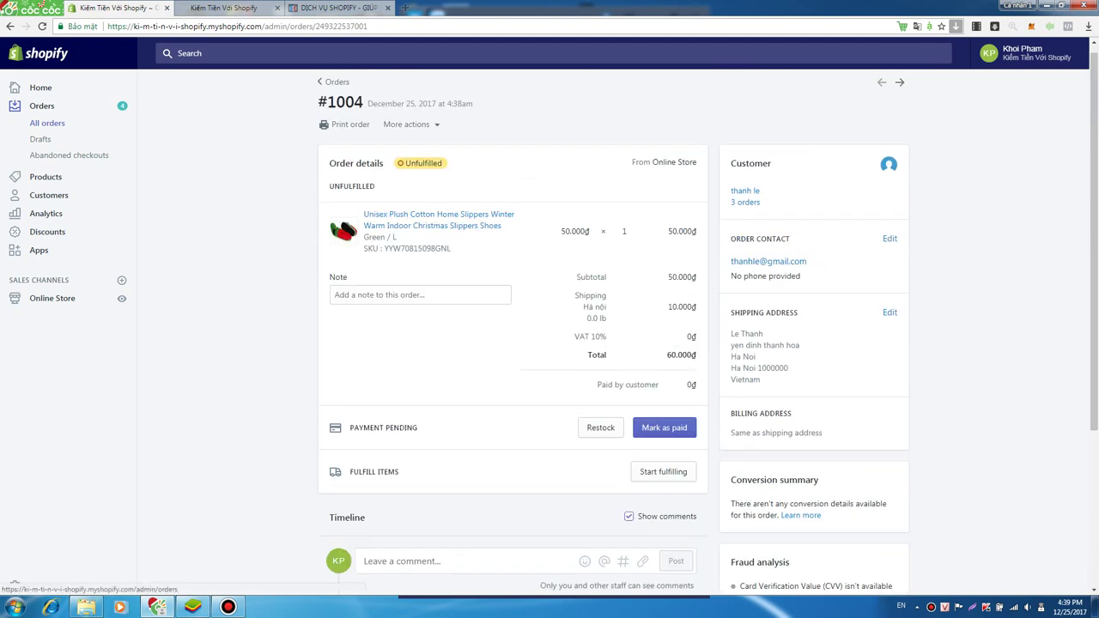
{"action": "left_click", "coordinate": [43, 106]}
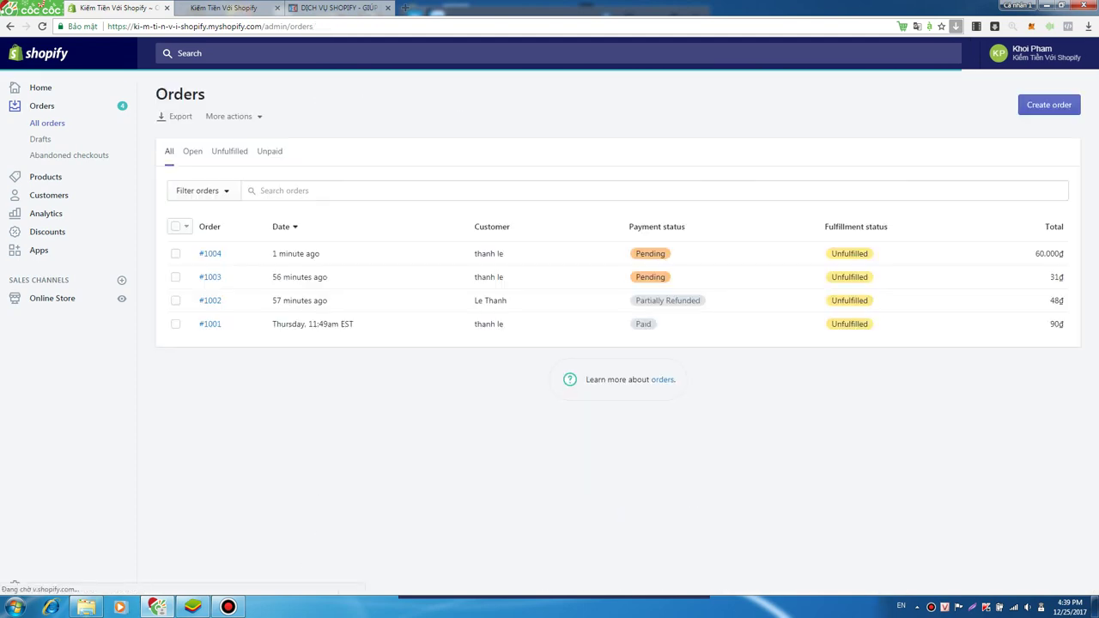
{"action": "key", "text": "ctrl+Tab"}
- Scroll the storefront homepage to the Featured Collection showing slippers at 50.000₫
{"action": "key", "text": "ctrl+shift+Tab"}
{"action": "key", "text": "ctrl+Tab"}
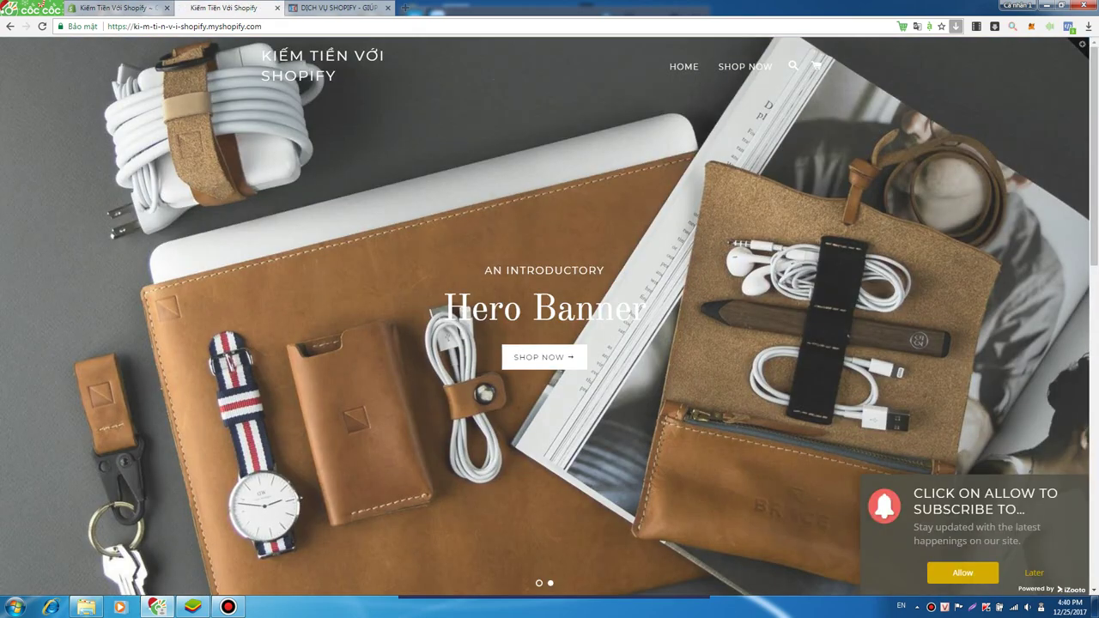
{"action": "key", "text": "ctrl+shift+Tab"}
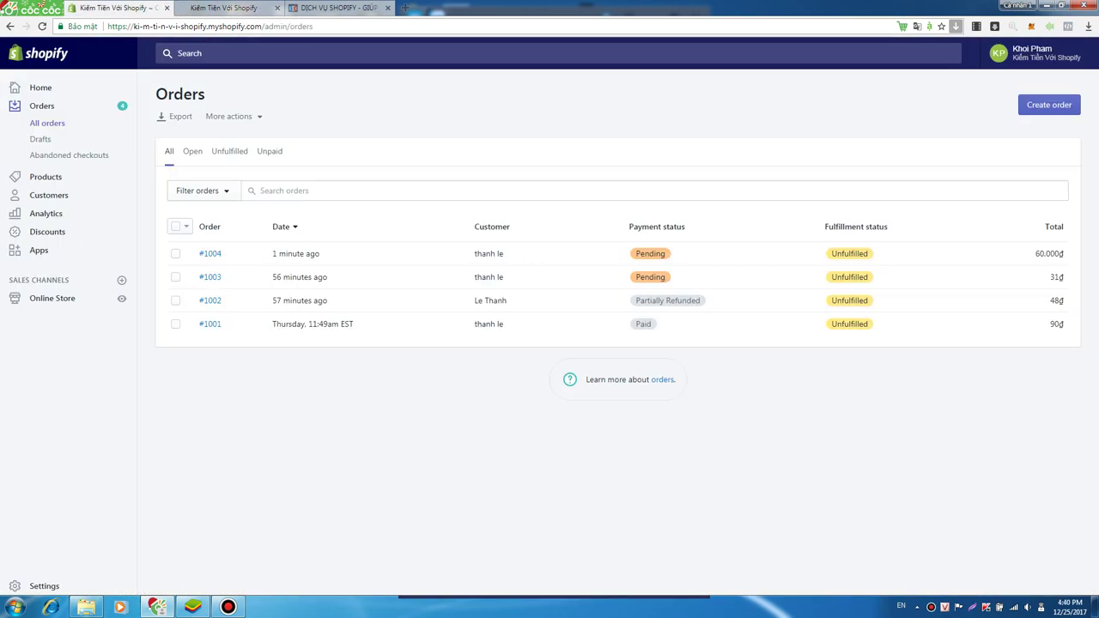
{"action": "key", "text": "ctrl+Tab"}
{"action": "scroll", "coordinate": [550, 318], "scroll_direction": "down", "scroll_amount": 7}
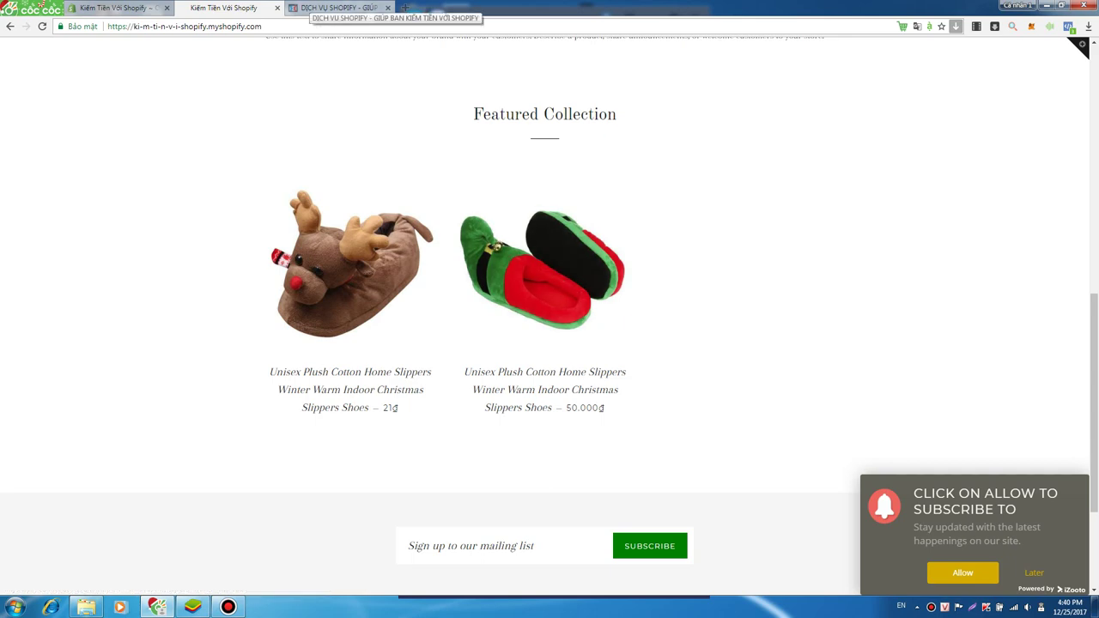
{"action": "scroll", "coordinate": [550, 318], "scroll_direction": "up", "scroll_amount": 4}
{"action": "scroll", "coordinate": [550, 318], "scroll_direction": "up", "scroll_amount": 3}
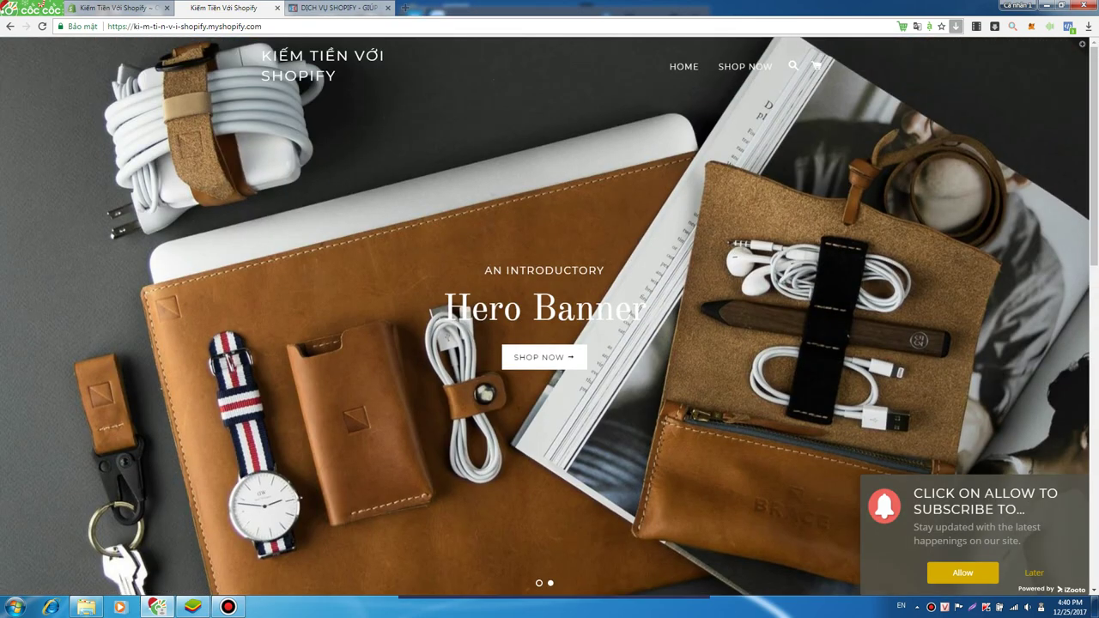
{"action": "scroll", "coordinate": [550, 318], "scroll_direction": "down", "scroll_amount": 7}
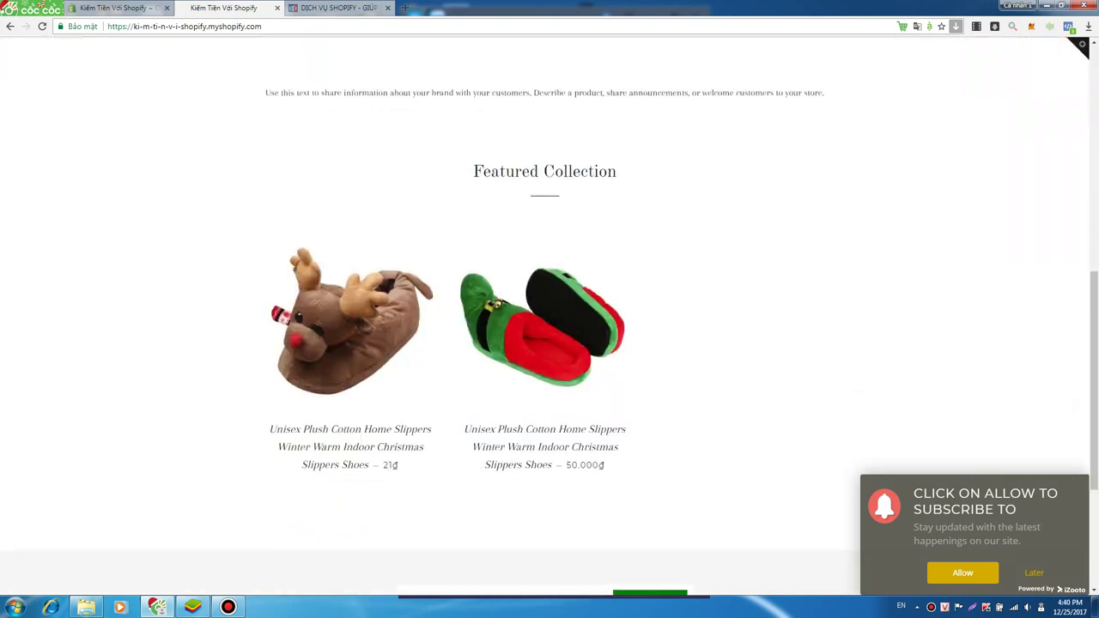
- Open the DỊCH VỤ SHOPIFY services page tab
{"action": "left_click", "coordinate": [116, 8]}
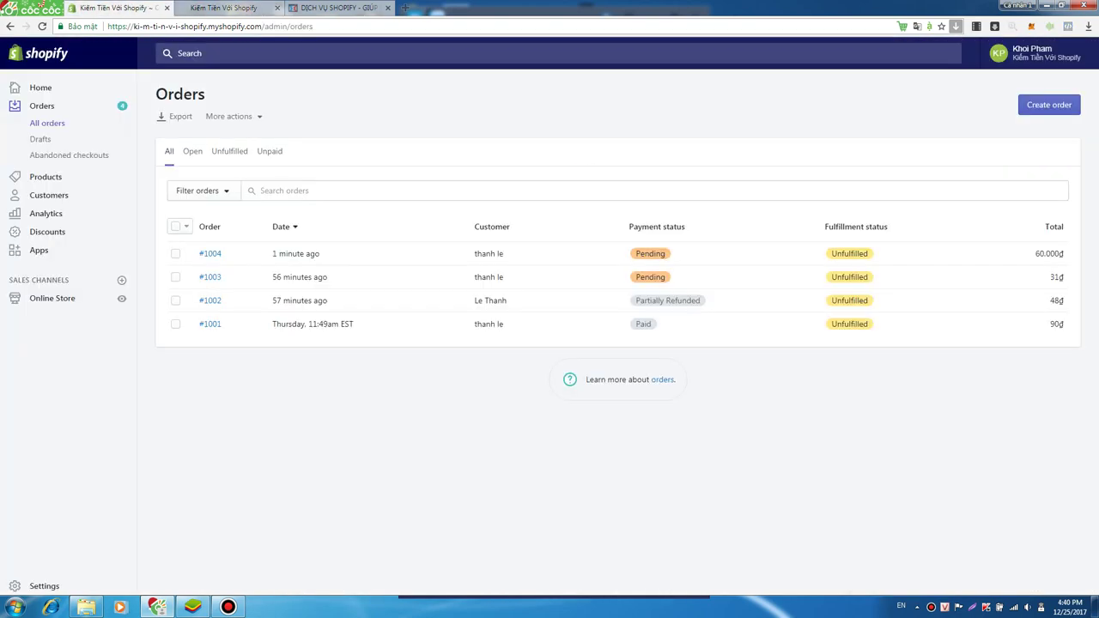
{"action": "left_click", "coordinate": [230, 7]}
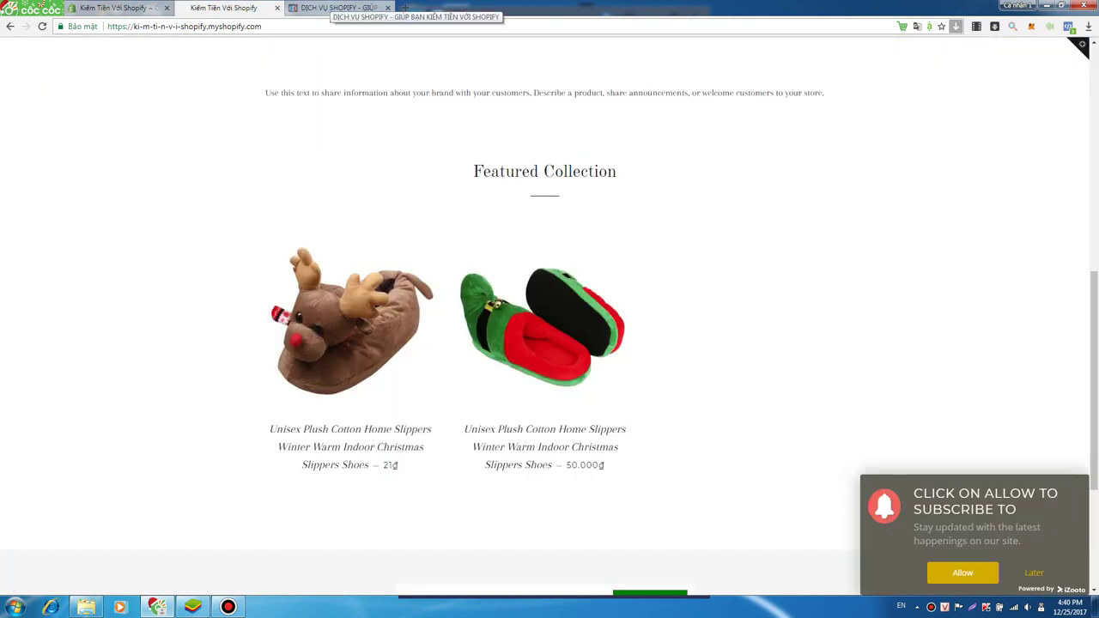
{"action": "left_click", "coordinate": [337, 8]}
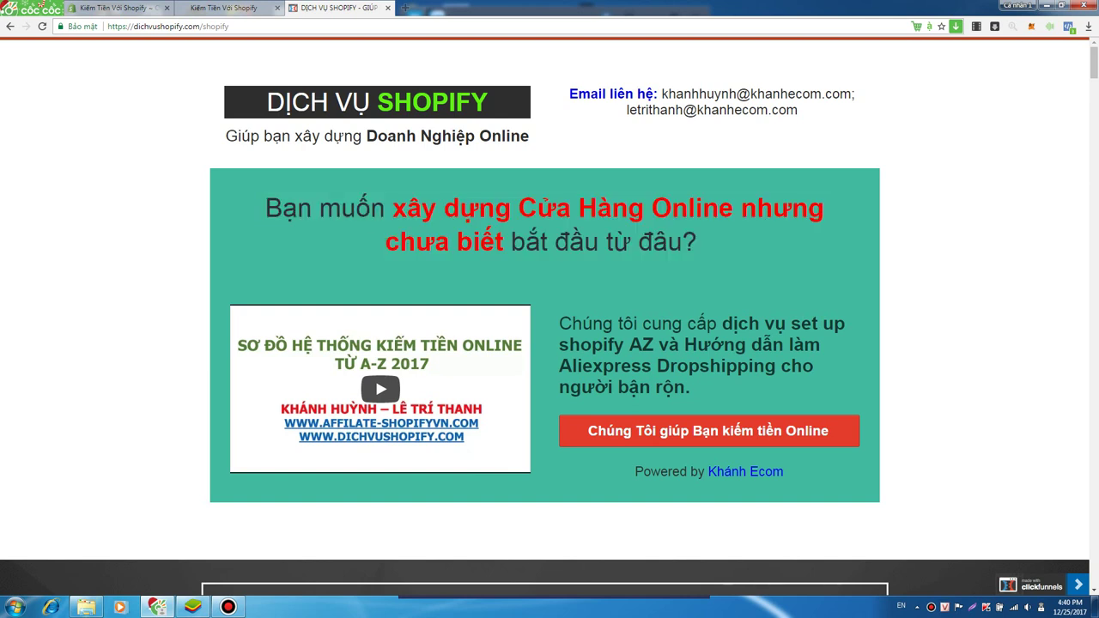
- Browse the packages: AZ Basic $180, AZ Pro $300, store review $100
{"action": "left_click_drag", "start_coordinate": [702, 242], "coordinate": [264, 208]}
{"action": "scroll", "coordinate": [549, 318], "scroll_direction": "down", "scroll_amount": 5}
{"action": "scroll", "coordinate": [549, 317], "scroll_direction": "up", "scroll_amount": 5}
{"action": "scroll", "coordinate": [549, 317], "scroll_direction": "up", "scroll_amount": 1}
{"action": "scroll", "coordinate": [549, 317], "scroll_direction": "down", "scroll_amount": 12}
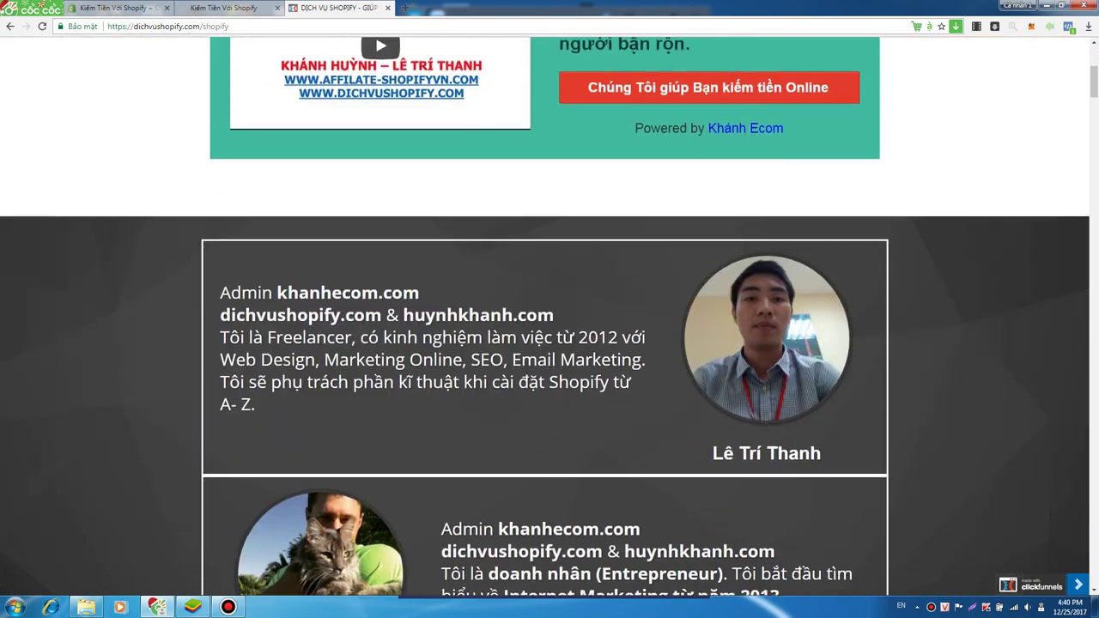
{"action": "scroll", "coordinate": [549, 317], "scroll_direction": "down", "scroll_amount": 15}
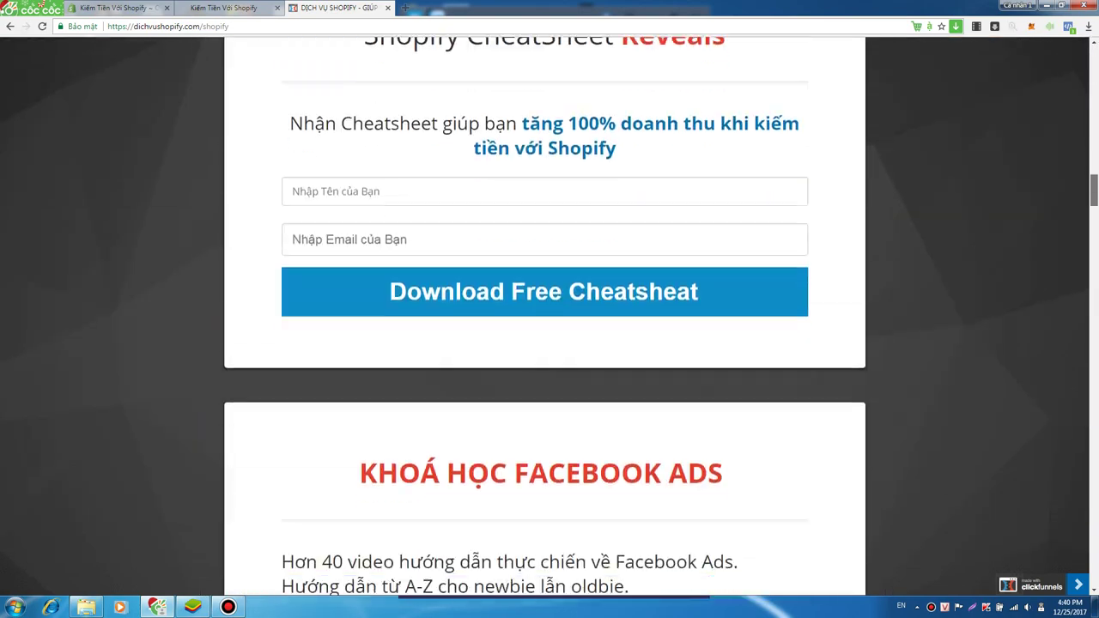
{"action": "scroll", "coordinate": [550, 318], "scroll_direction": "down", "scroll_amount": 7}
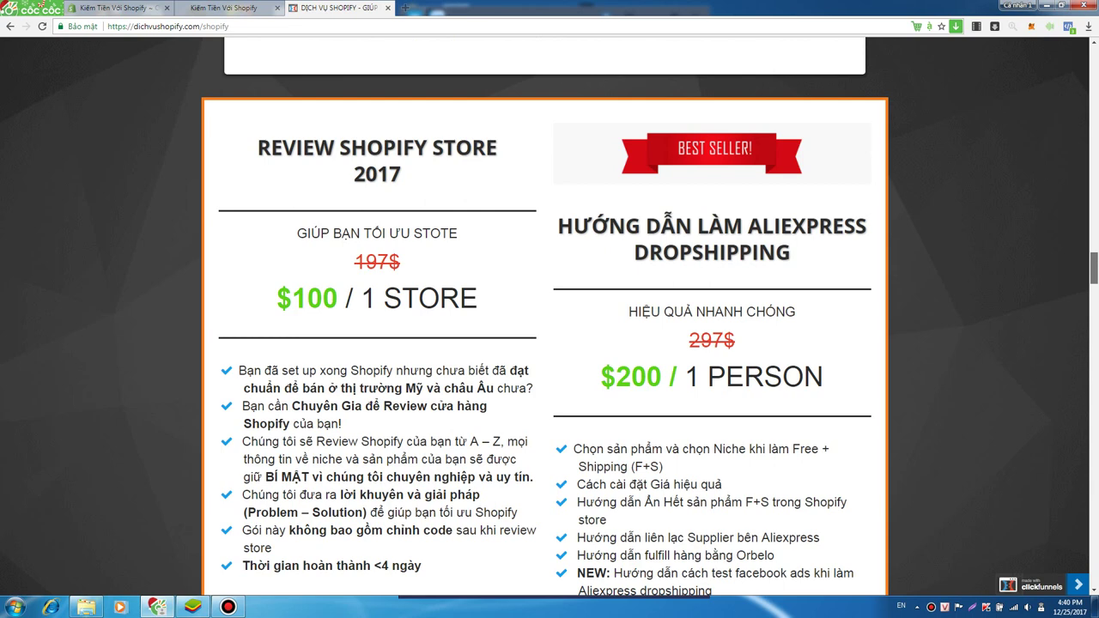
{"action": "scroll", "coordinate": [549, 343], "scroll_direction": "down", "scroll_amount": 1}
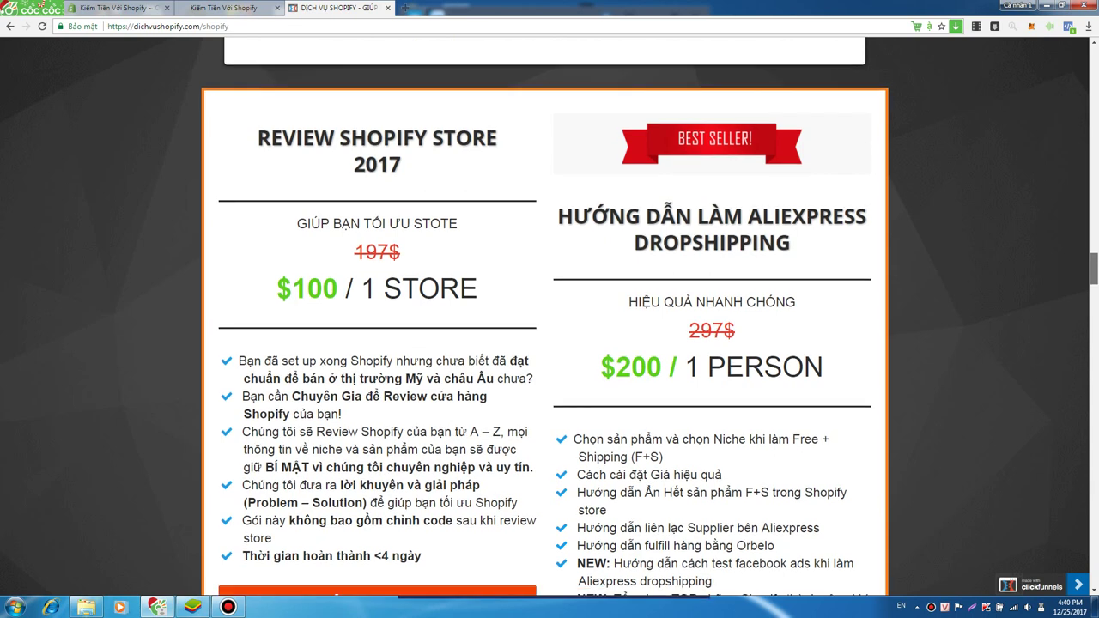
{"action": "scroll", "coordinate": [549, 317], "scroll_direction": "down", "scroll_amount": 10}
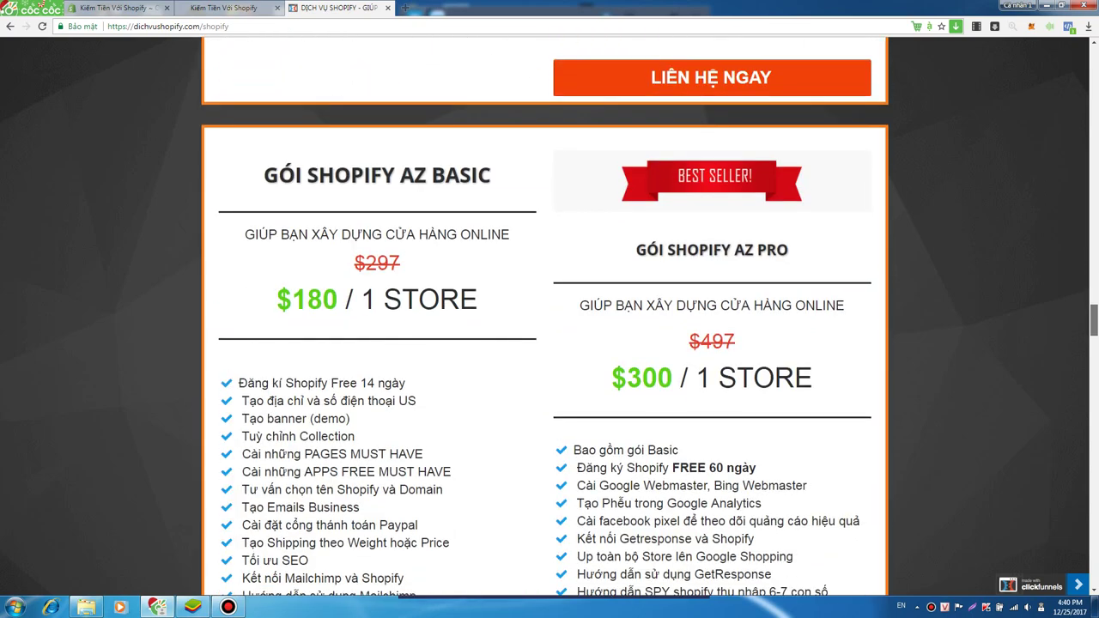
{"action": "scroll", "coordinate": [549, 317], "scroll_direction": "up", "scroll_amount": 20}
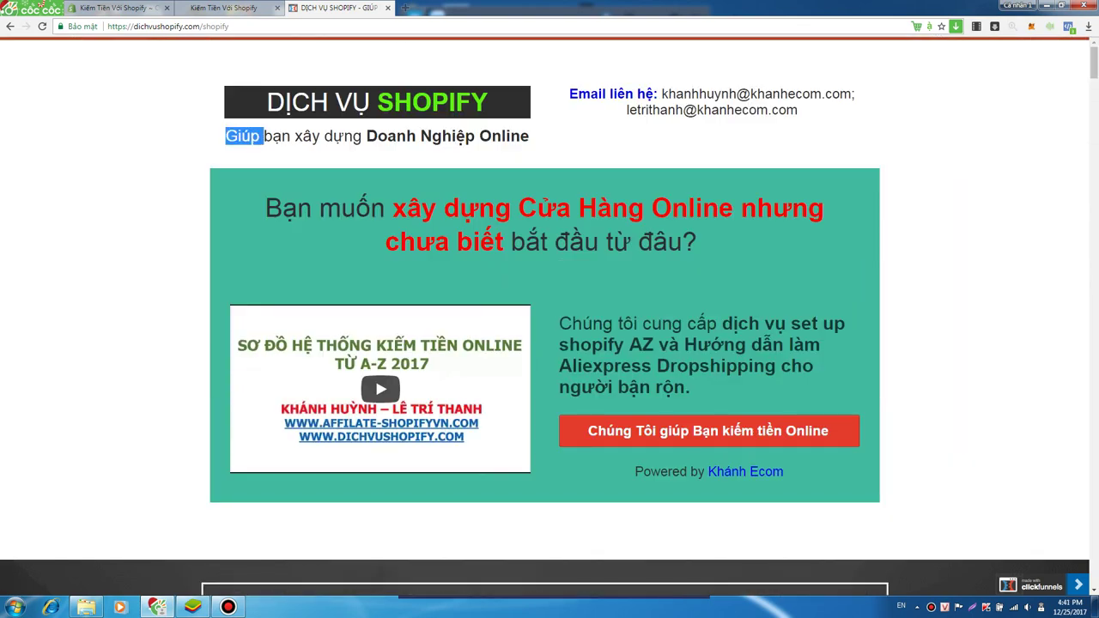
{"action": "triple_click", "coordinate": [244, 135]}
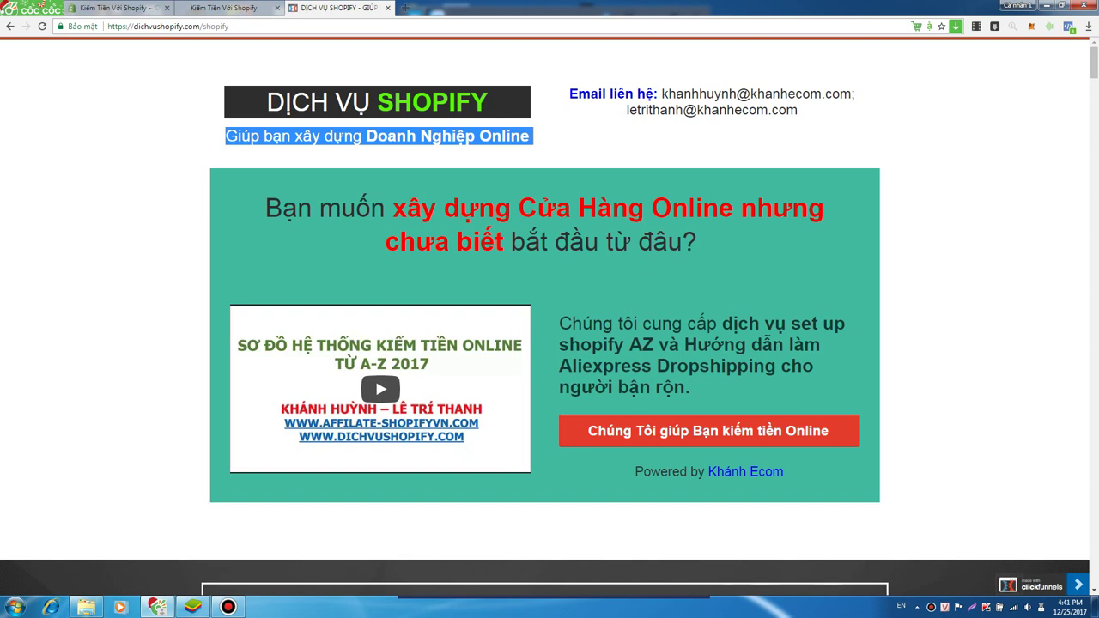